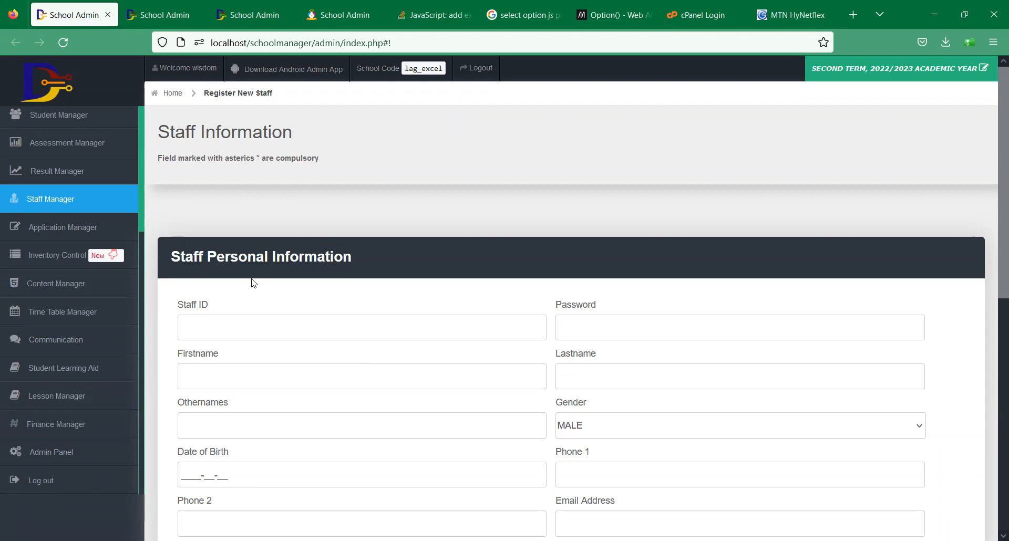
- Go from the dashboard through Finance Manager > School Income to the Define Fee Title page
{"action": "key", "text": "F5"}
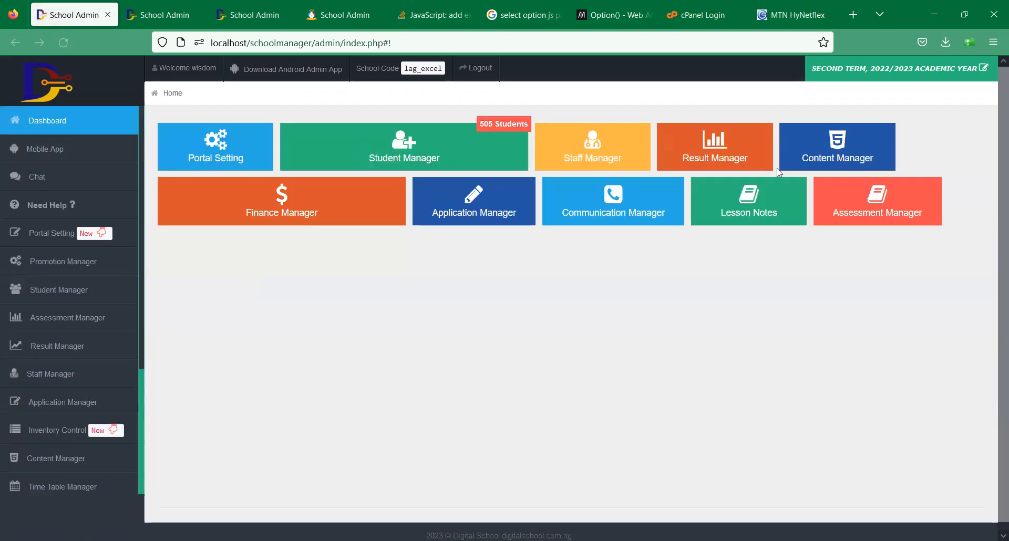
{"action": "scroll", "coordinate": [995, 210], "scroll_direction": "down", "scroll_amount": 1}
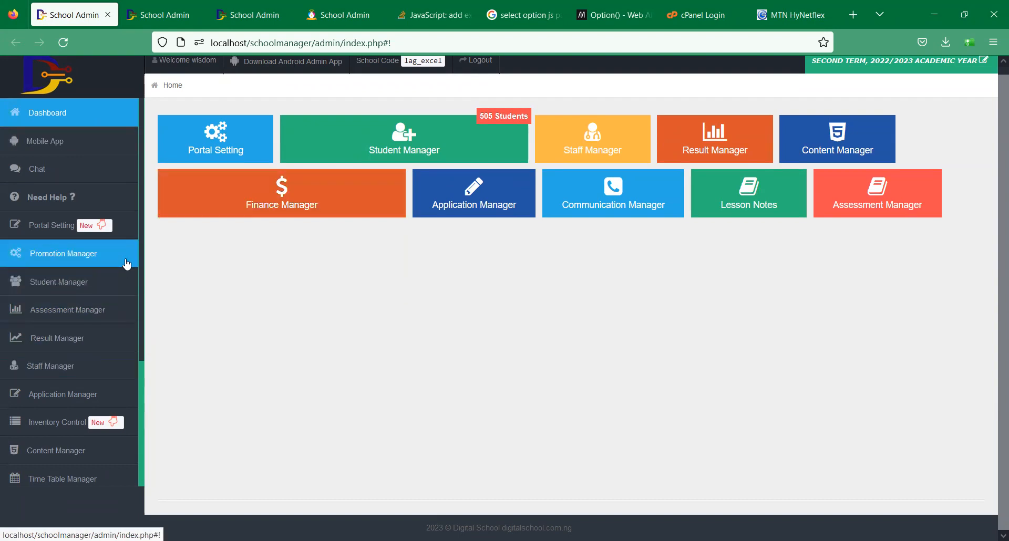
{"action": "left_click_drag", "start_coordinate": [141, 253], "coordinate": [135, 411]}
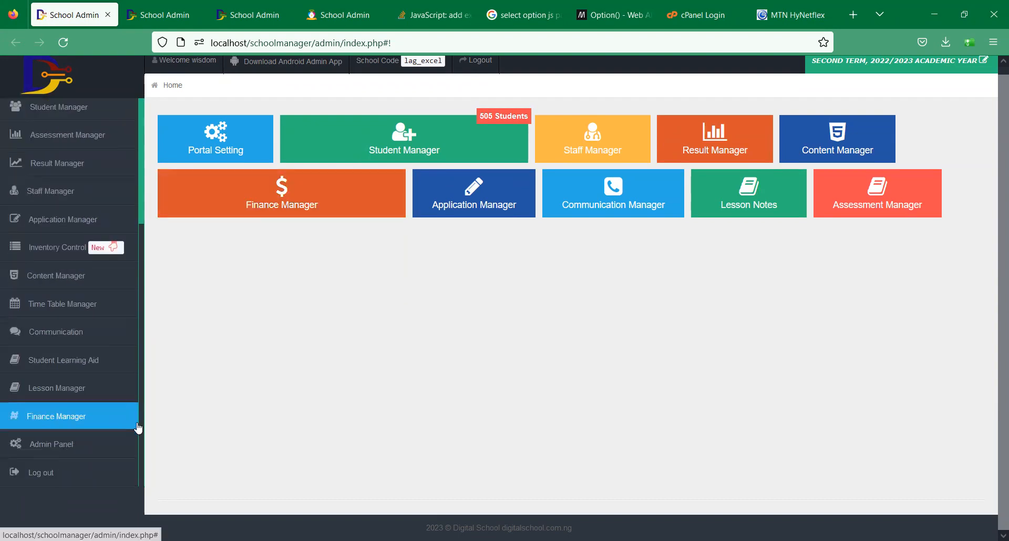
{"action": "left_click", "coordinate": [70, 423]}
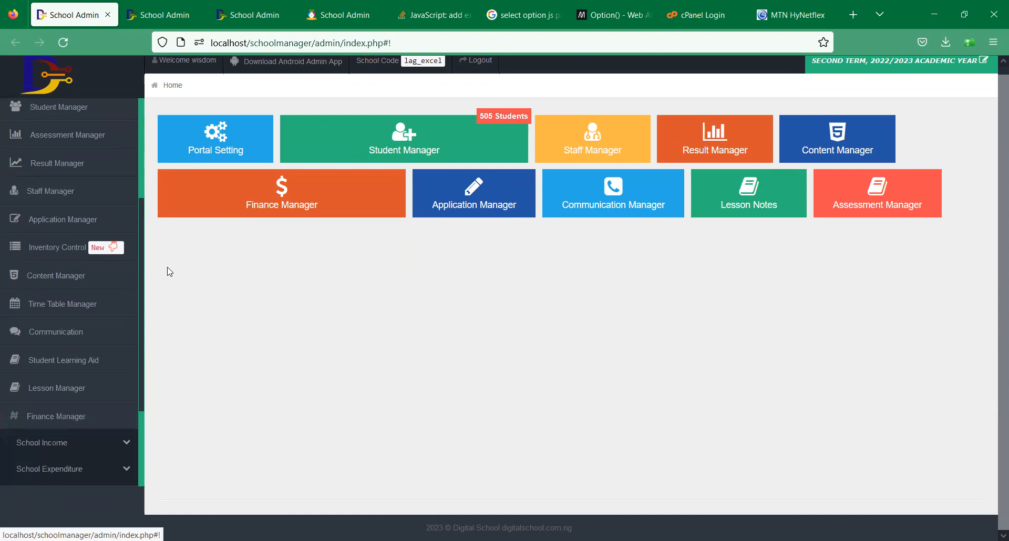
{"action": "left_click_drag", "start_coordinate": [143, 318], "coordinate": [142, 394]}
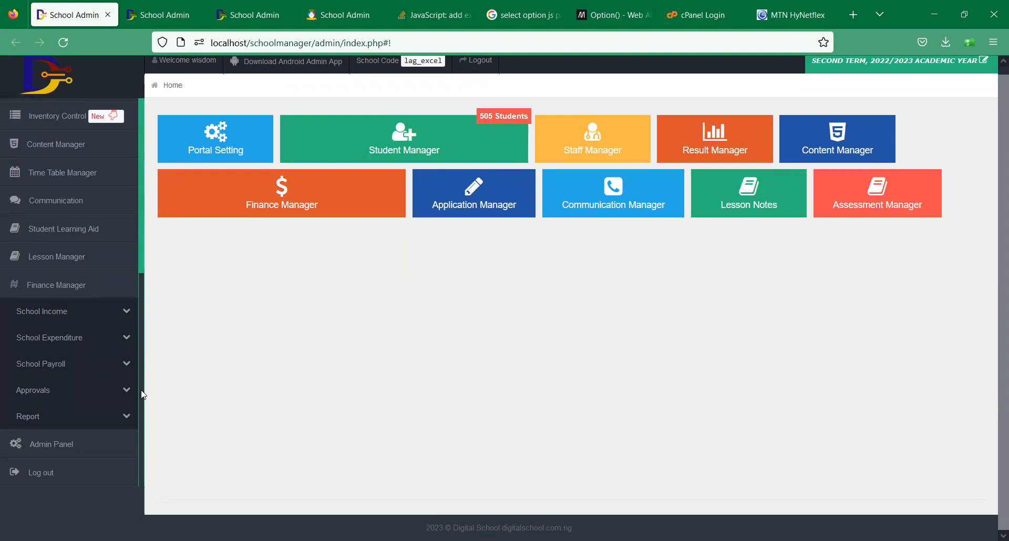
{"action": "left_click", "coordinate": [86, 322]}
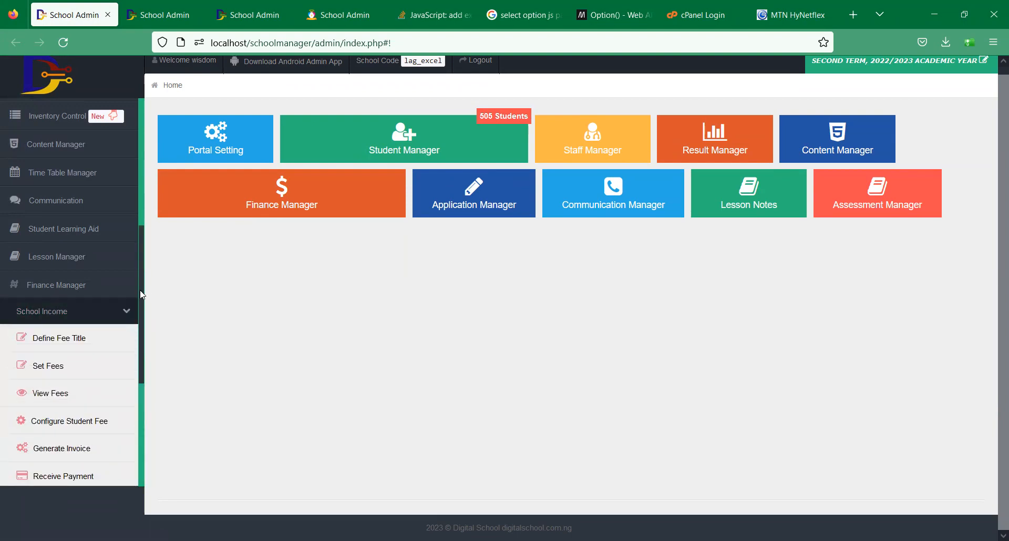
{"action": "scroll", "coordinate": [142, 311], "scroll_direction": "down", "scroll_amount": 3}
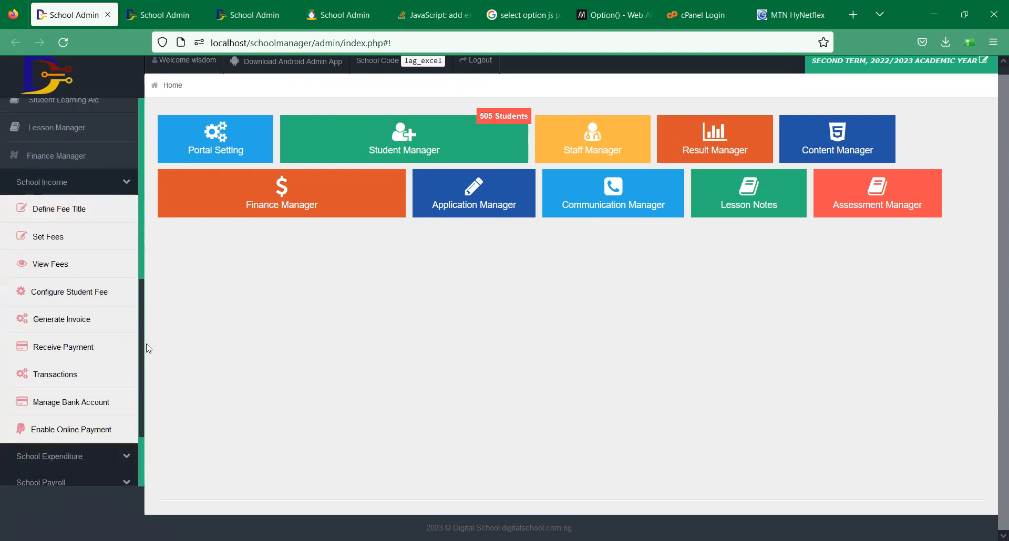
{"action": "left_click", "coordinate": [76, 208]}
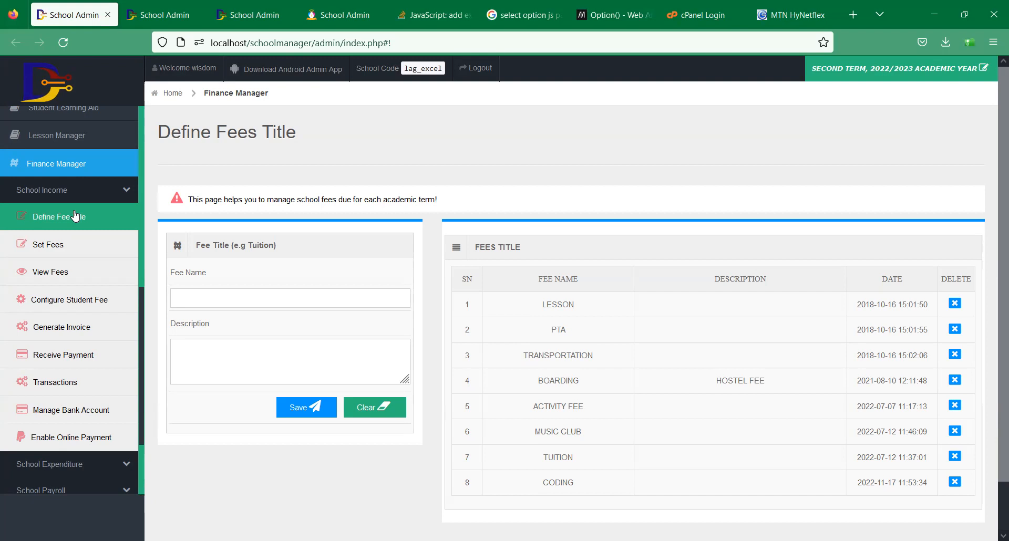
{"action": "left_click", "coordinate": [51, 255]}
{"action": "left_click", "coordinate": [91, 278]}
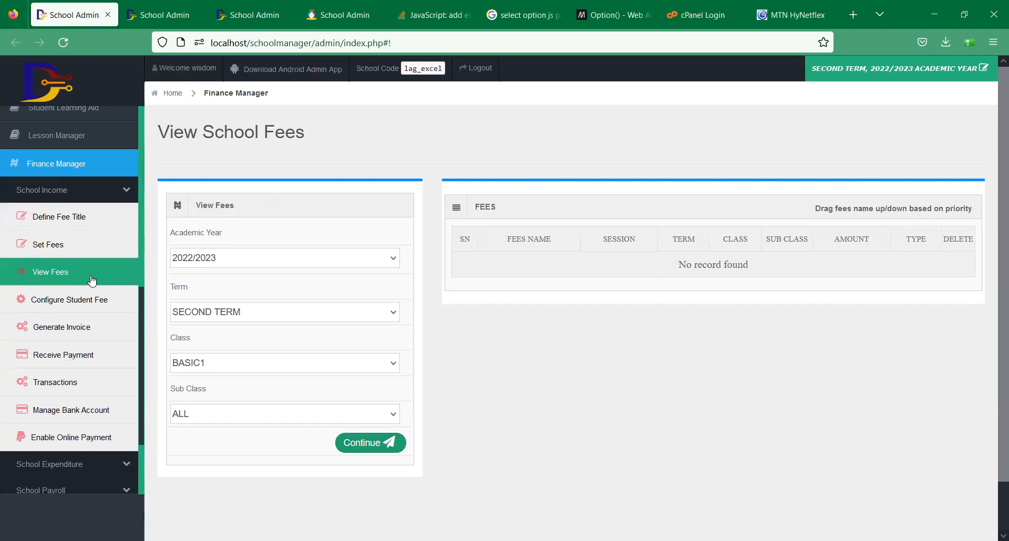
{"action": "left_click", "coordinate": [68, 247]}
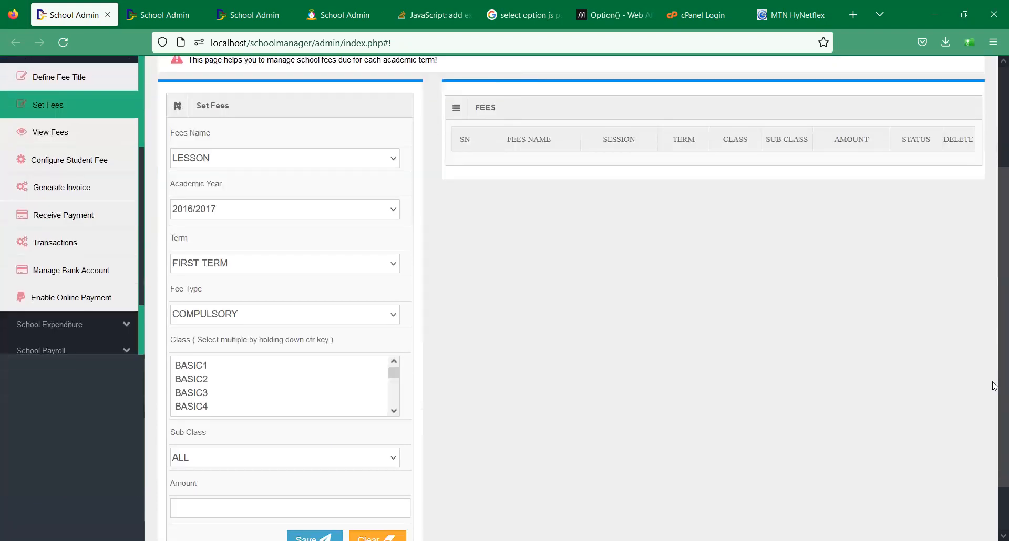
{"action": "left_click", "coordinate": [994, 394]}
{"action": "left_click_drag", "start_coordinate": [994, 394], "coordinate": [994, 374]}
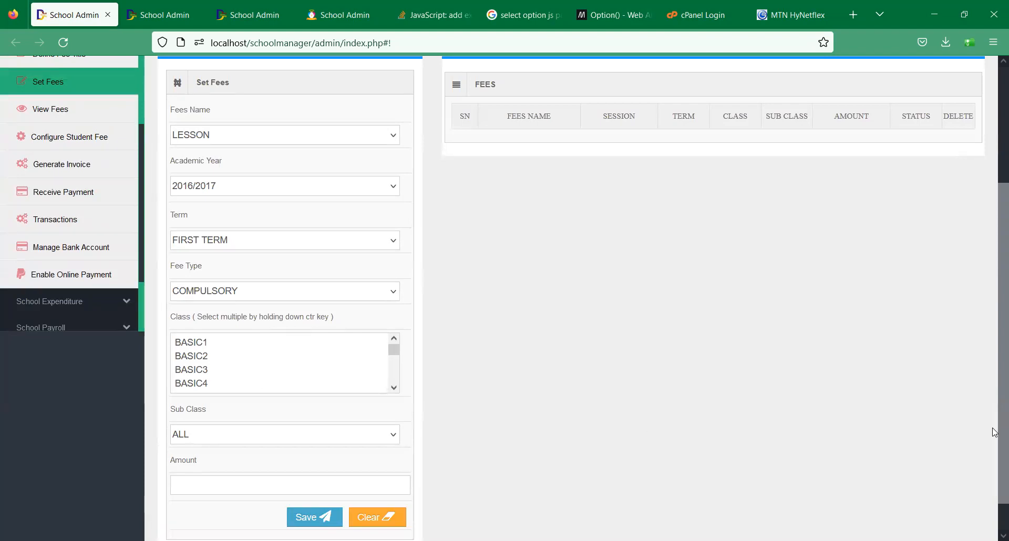
{"action": "scroll", "coordinate": [925, 442], "scroll_direction": "up", "scroll_amount": 3}
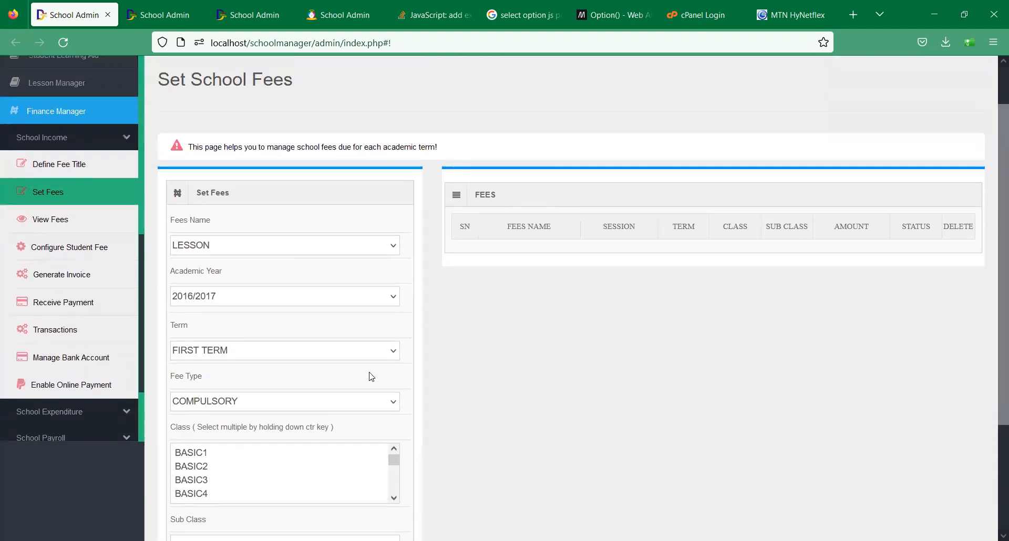
{"action": "left_click", "coordinate": [80, 164]}
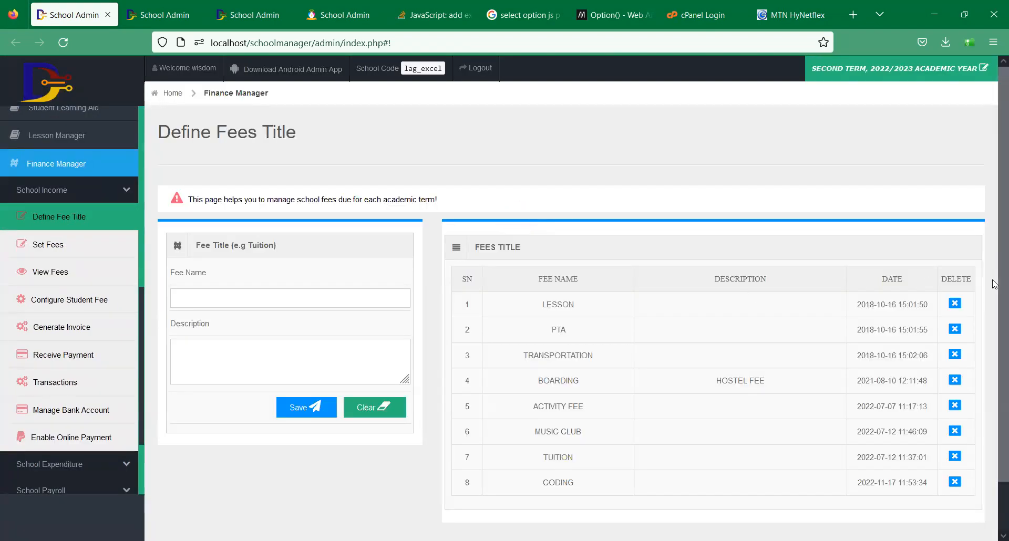
- Delete the TUITION, CODING and MUSIC CLUB fee titles
{"action": "scroll", "coordinate": [967, 449], "scroll_direction": "down", "scroll_amount": 2}
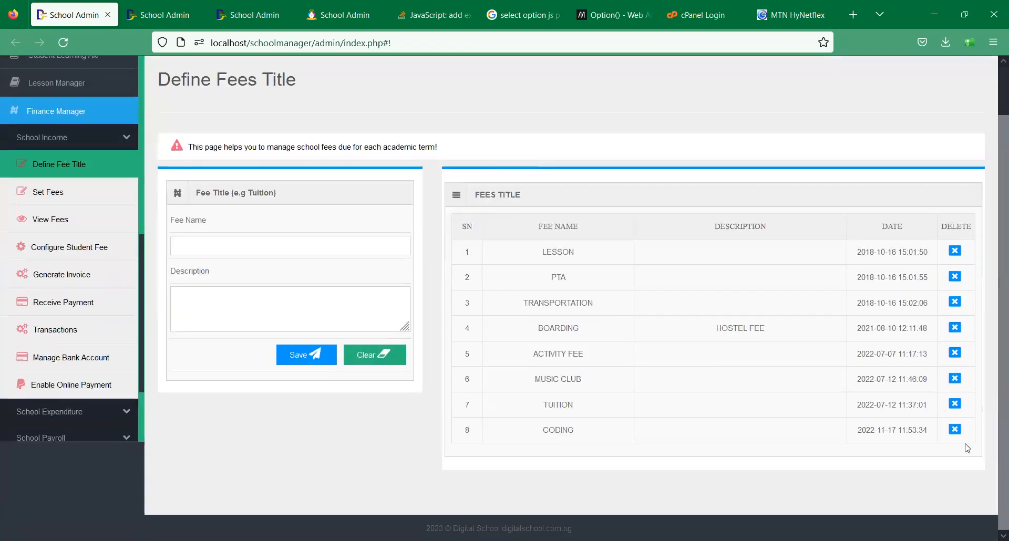
{"action": "left_click", "coordinate": [955, 406]}
{"action": "key", "text": "Return"}
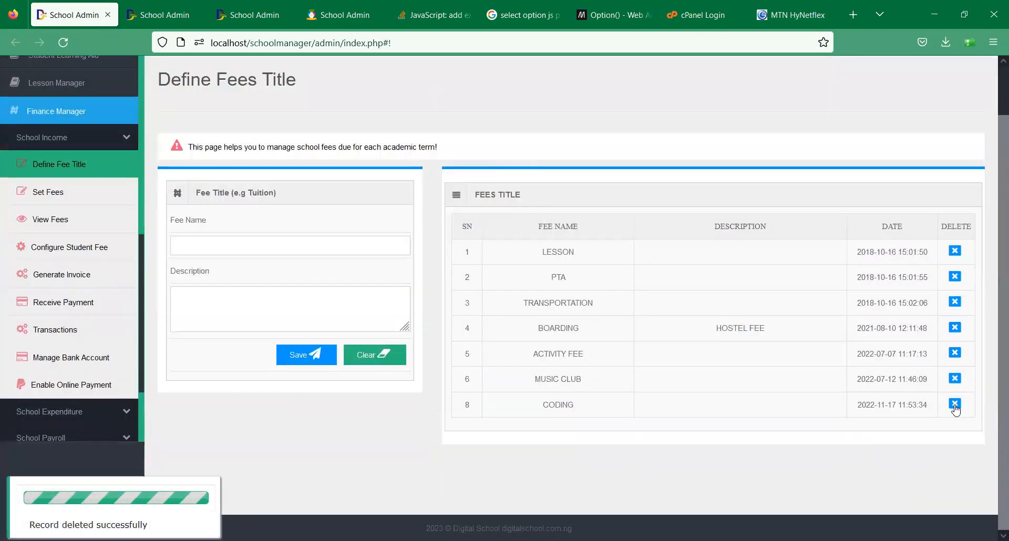
{"action": "left_click", "coordinate": [955, 404]}
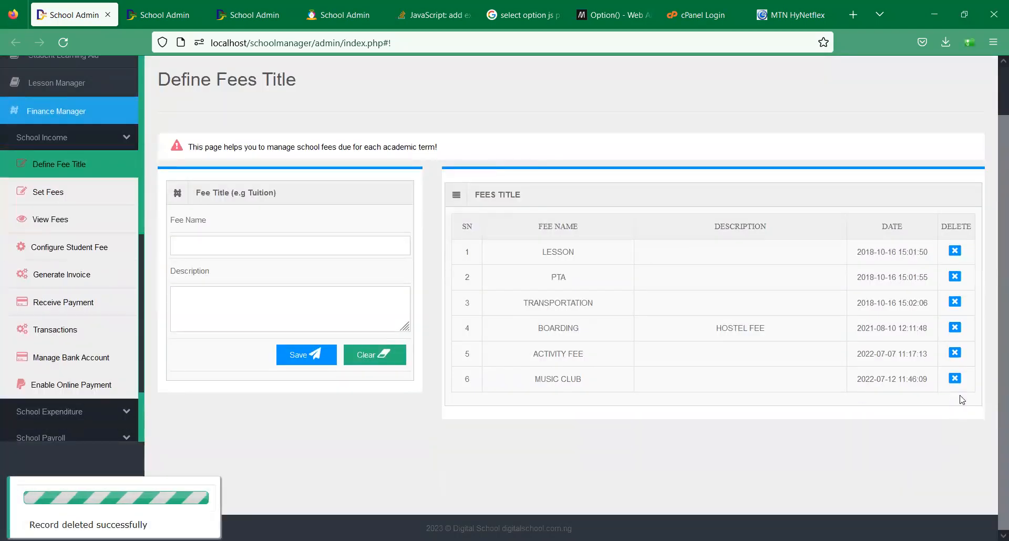
{"action": "left_click", "coordinate": [955, 380]}
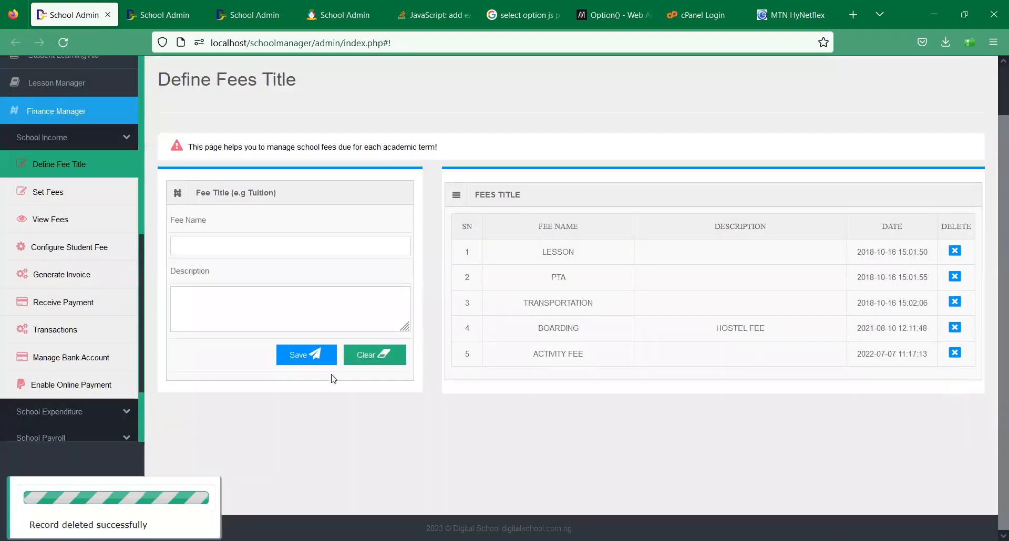
- Add TUITION back as a new fee title and save it
{"action": "left_click", "coordinate": [192, 239]}
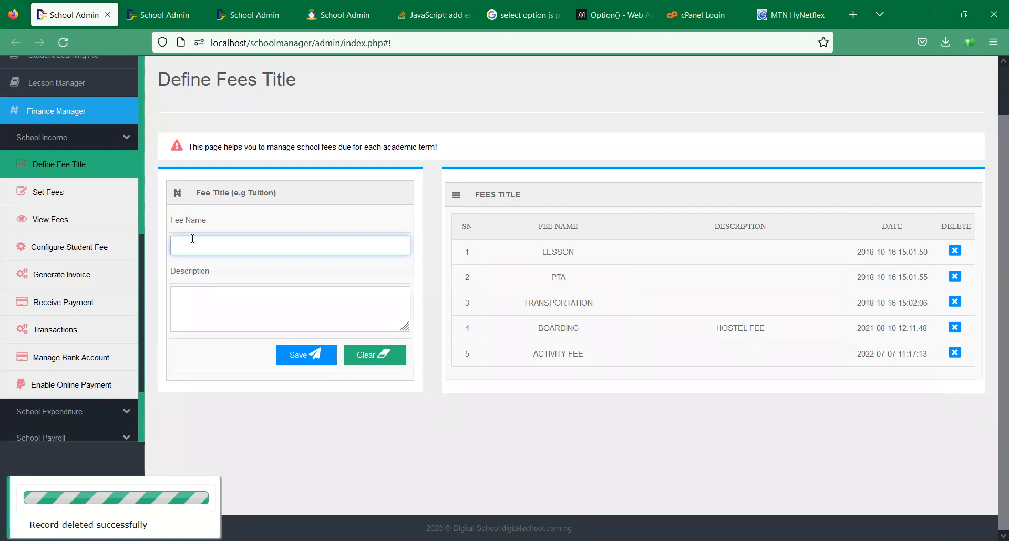
{"action": "type", "text": "TUITION"}
{"action": "left_click", "coordinate": [204, 278]}
{"action": "left_click", "coordinate": [209, 318]}
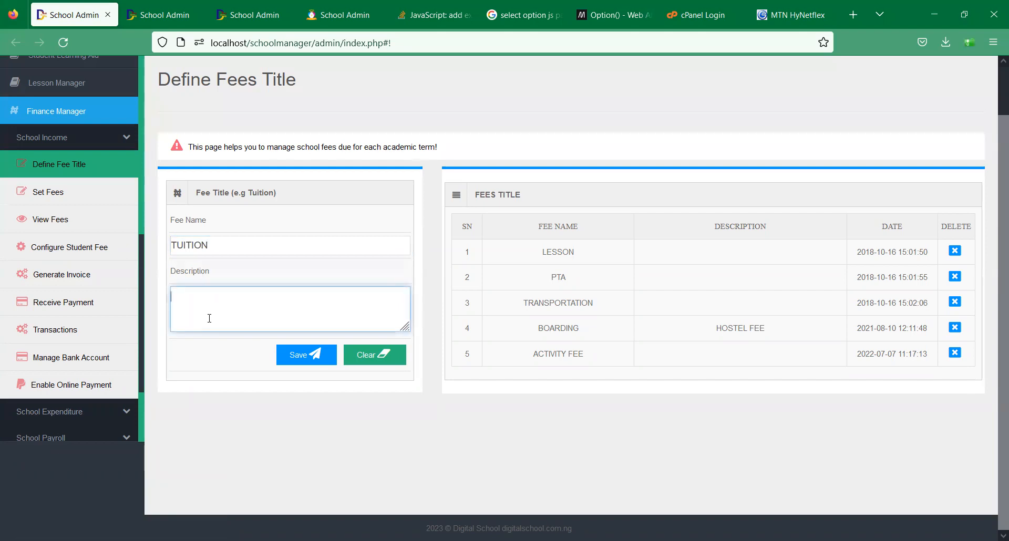
{"action": "left_click", "coordinate": [310, 356]}
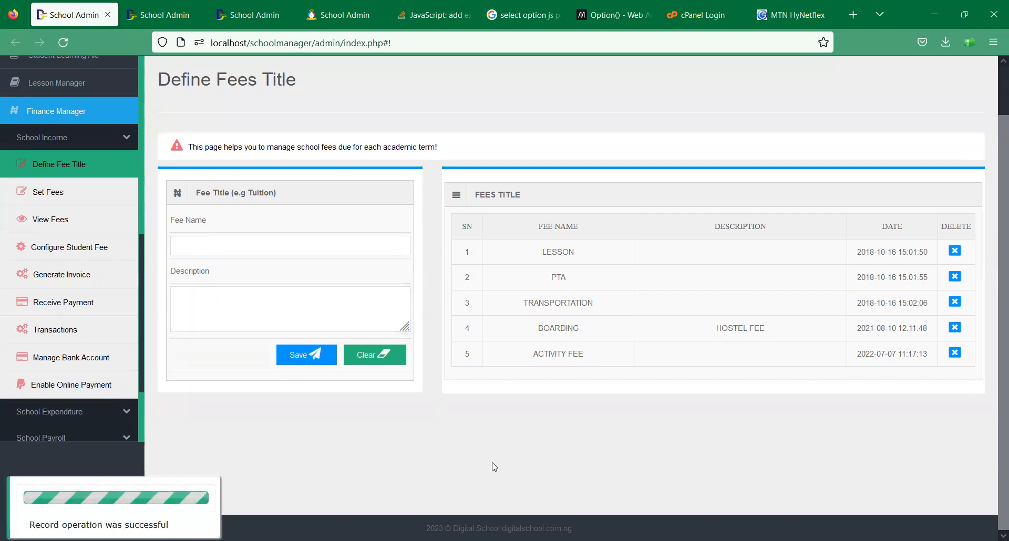
{"action": "left_click", "coordinate": [55, 200]}
- Choose TUITION as the fee name and 2022/2023 as the academic year
{"action": "left_click", "coordinate": [270, 300]}
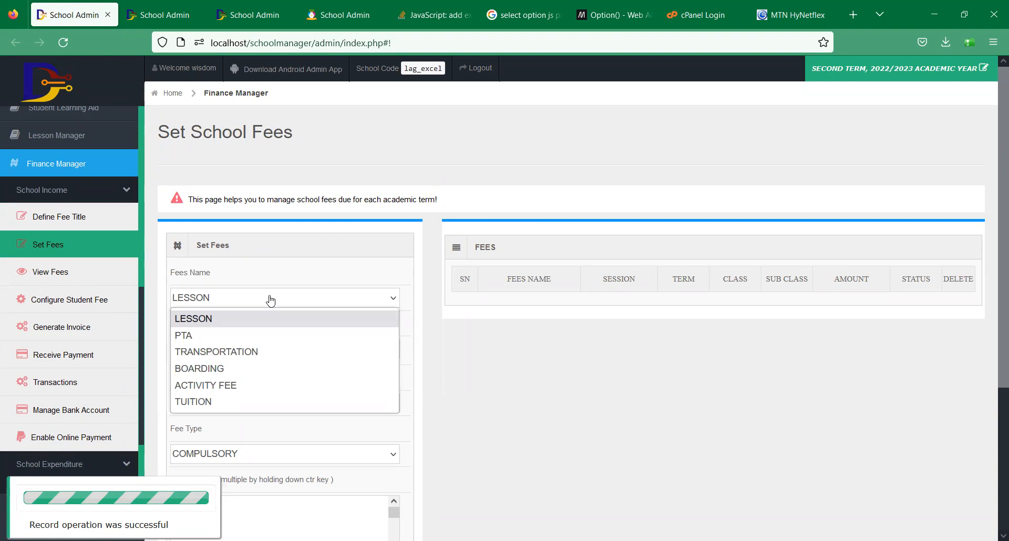
{"action": "left_click", "coordinate": [217, 402]}
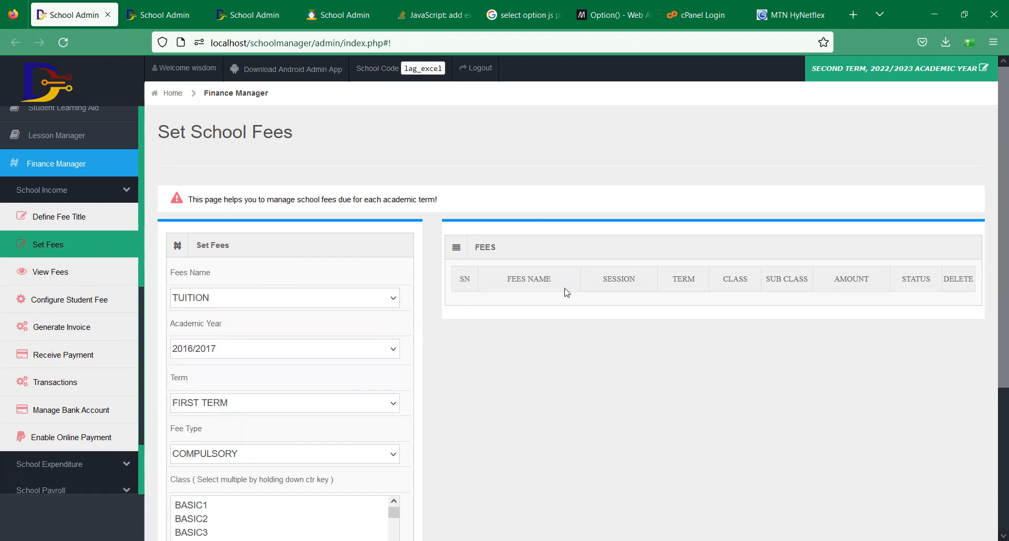
{"action": "left_click_drag", "start_coordinate": [1001, 175], "coordinate": [984, 277]}
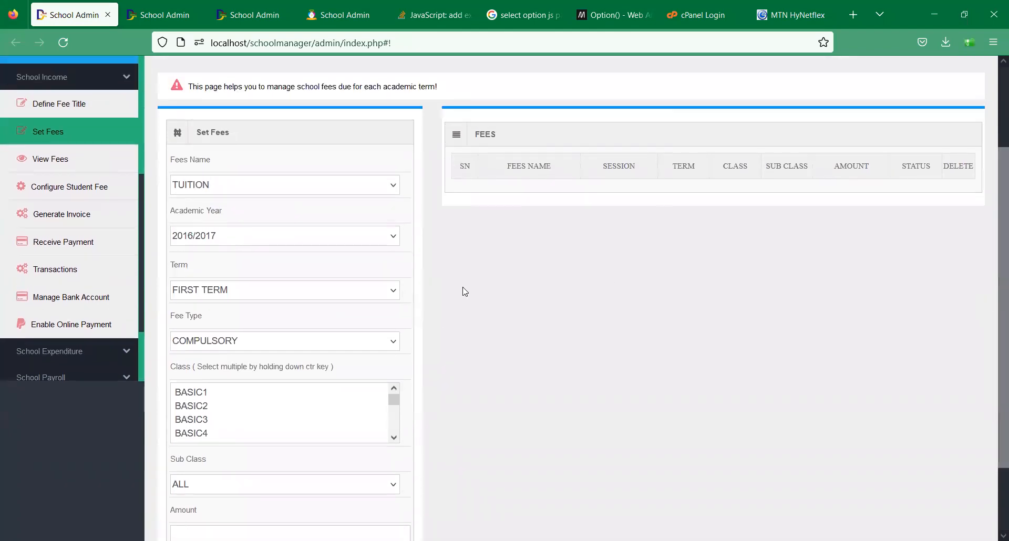
{"action": "left_click", "coordinate": [341, 239]}
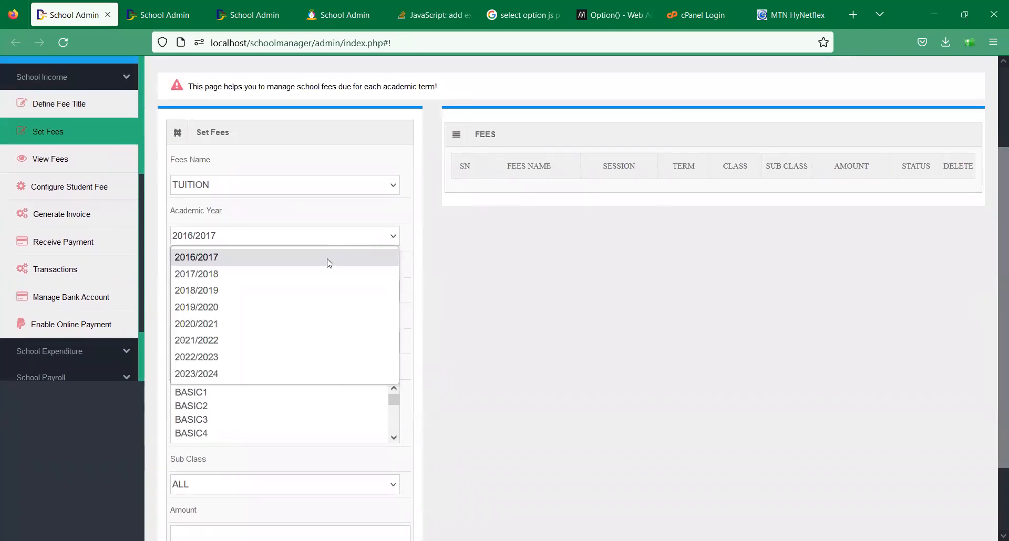
{"action": "left_click", "coordinate": [256, 356]}
- Set the term to SECOND TERM and the fee type to COMPULSORY
{"action": "left_click", "coordinate": [273, 292]}
{"action": "left_click", "coordinate": [254, 327]}
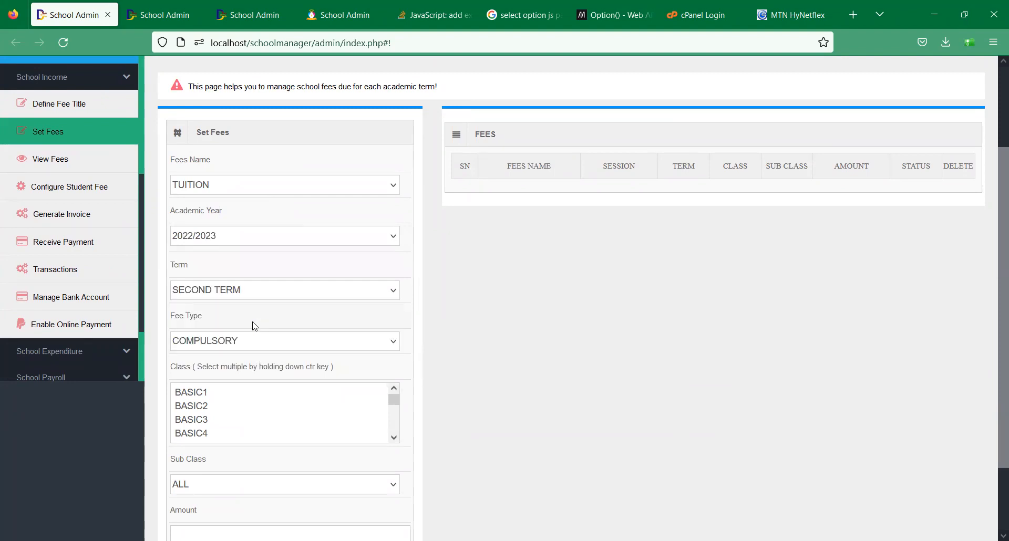
{"action": "left_click", "coordinate": [275, 350]}
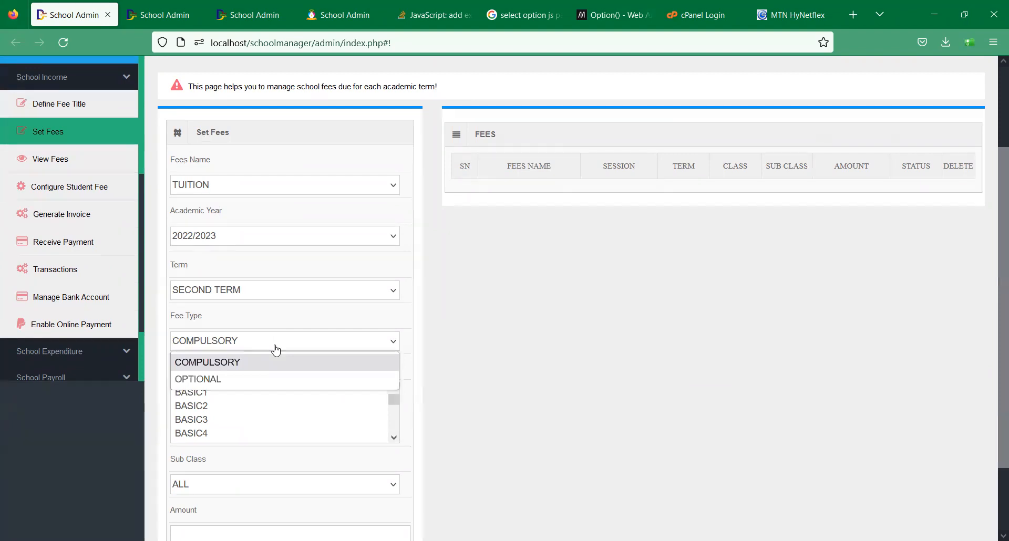
{"action": "left_click", "coordinate": [243, 383]}
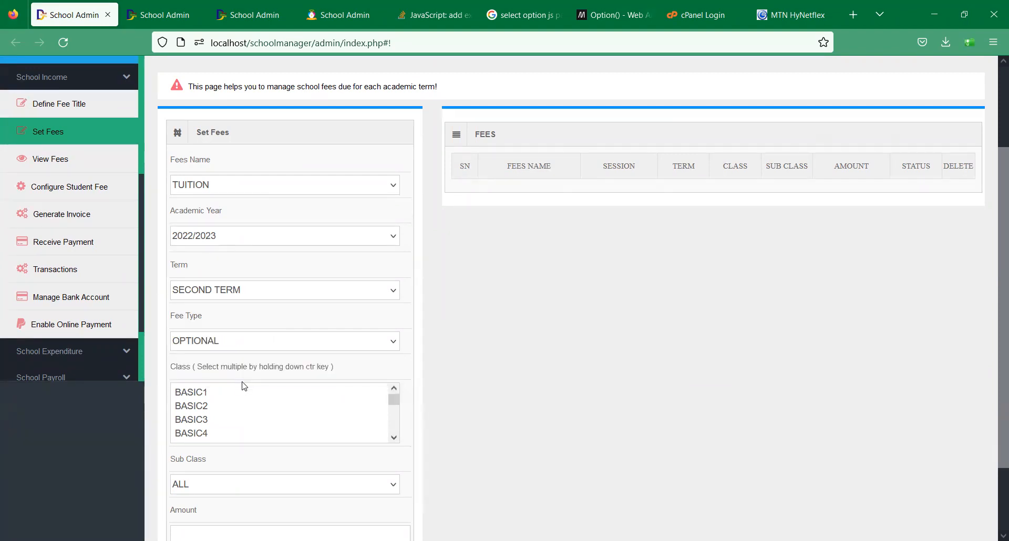
{"action": "left_click", "coordinate": [225, 347]}
{"action": "left_click", "coordinate": [225, 362]}
{"action": "left_click_drag", "start_coordinate": [995, 237], "coordinate": [995, 321]}
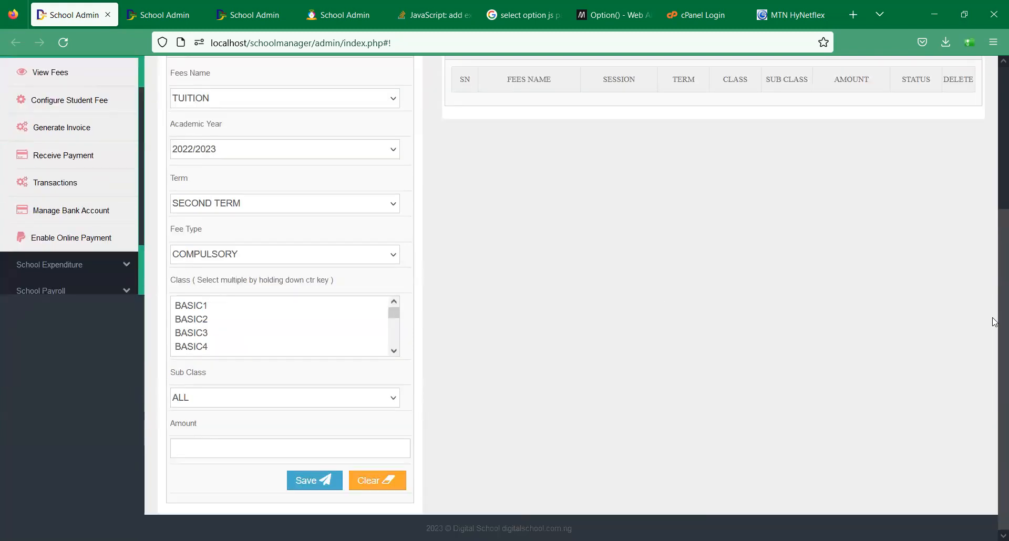
{"action": "left_click_drag", "start_coordinate": [395, 314], "coordinate": [392, 344]}
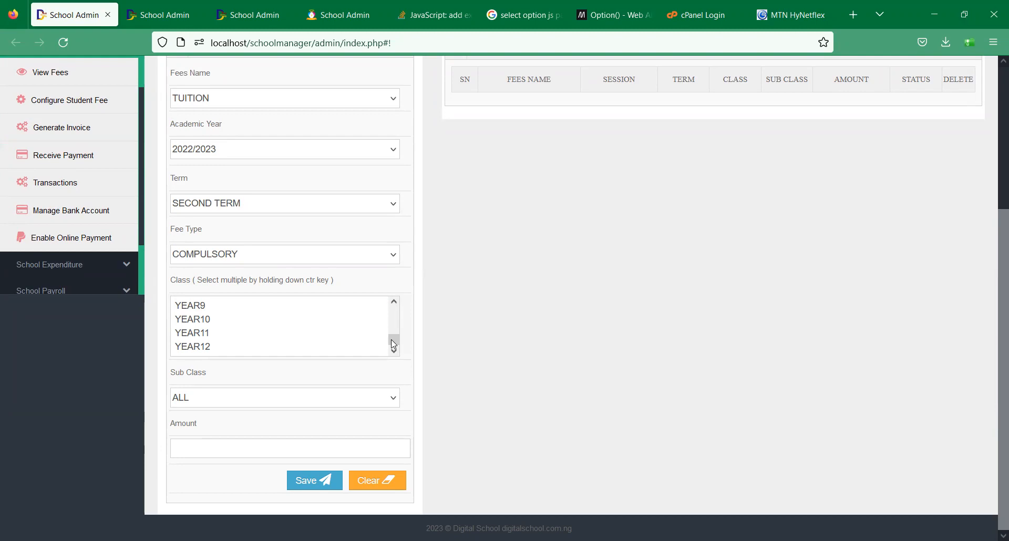
{"action": "left_click_drag", "start_coordinate": [393, 340], "coordinate": [392, 328]}
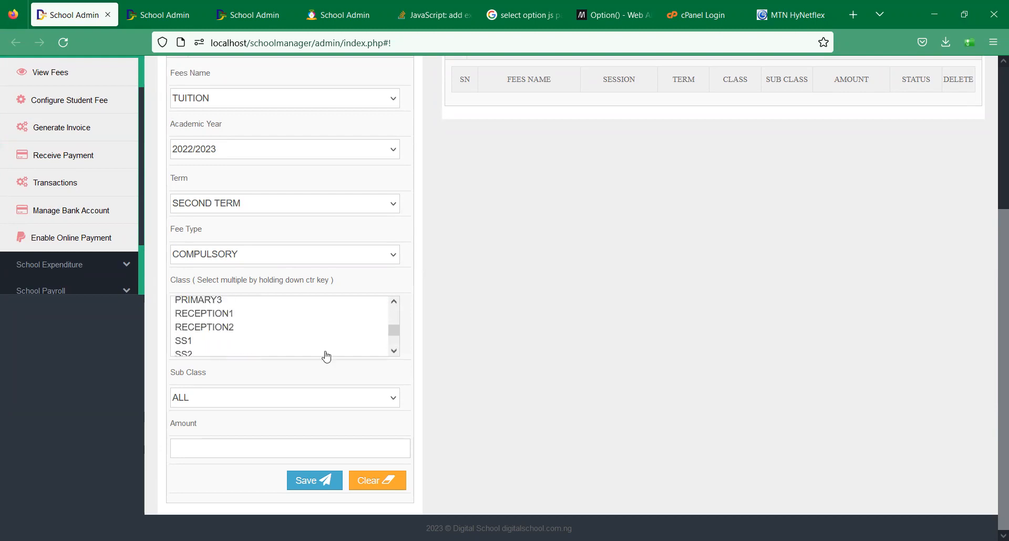
- Enter 50000 for class SS1 only, sub class ALL, and save the TUITION fee
{"action": "left_click", "coordinate": [256, 345]}
{"action": "left_click", "coordinate": [236, 450]}
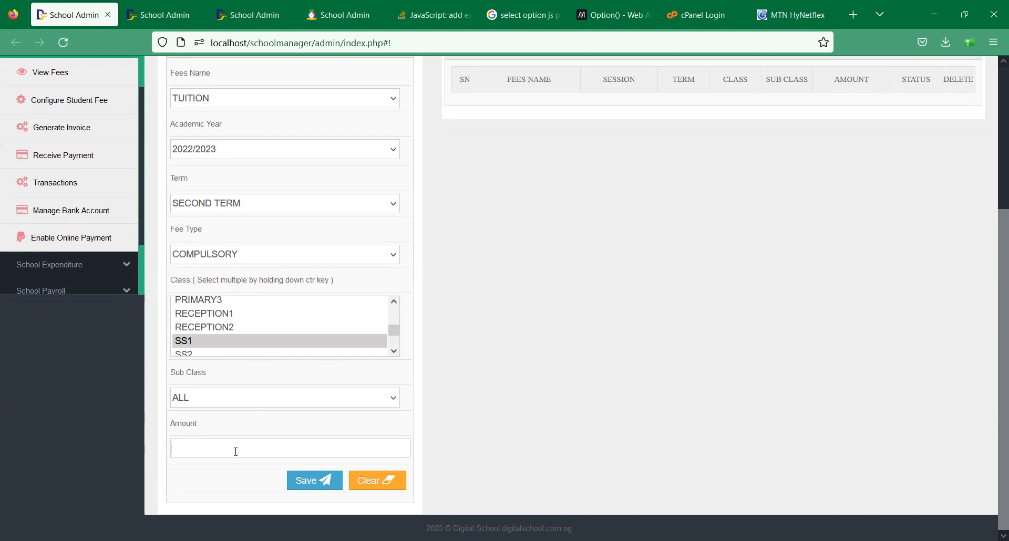
{"action": "type", "text": "50000"}
{"action": "left_click", "coordinate": [206, 403]}
{"action": "left_click", "coordinate": [206, 402]}
{"action": "left_click", "coordinate": [393, 350]}
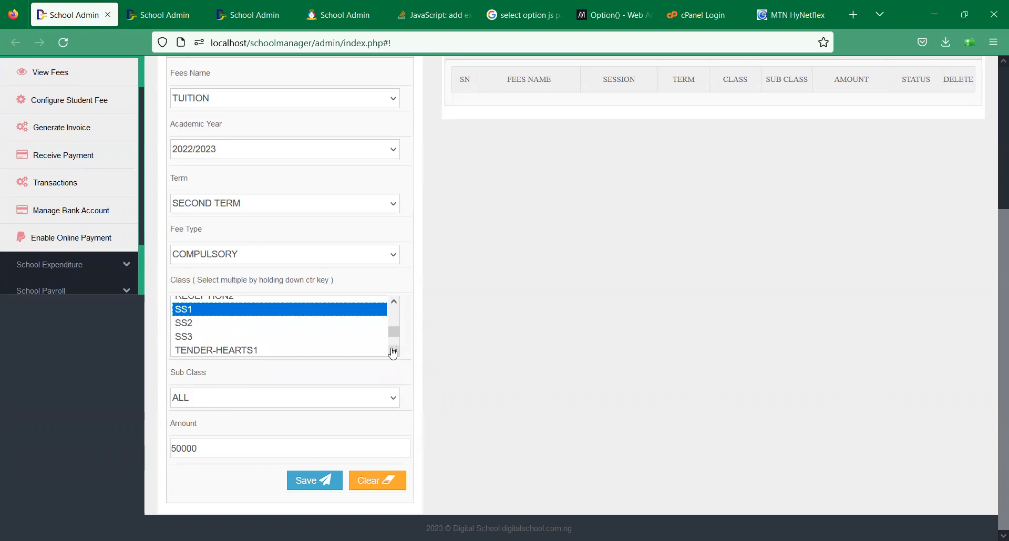
{"action": "left_click", "coordinate": [211, 324], "text": "ctrl"}
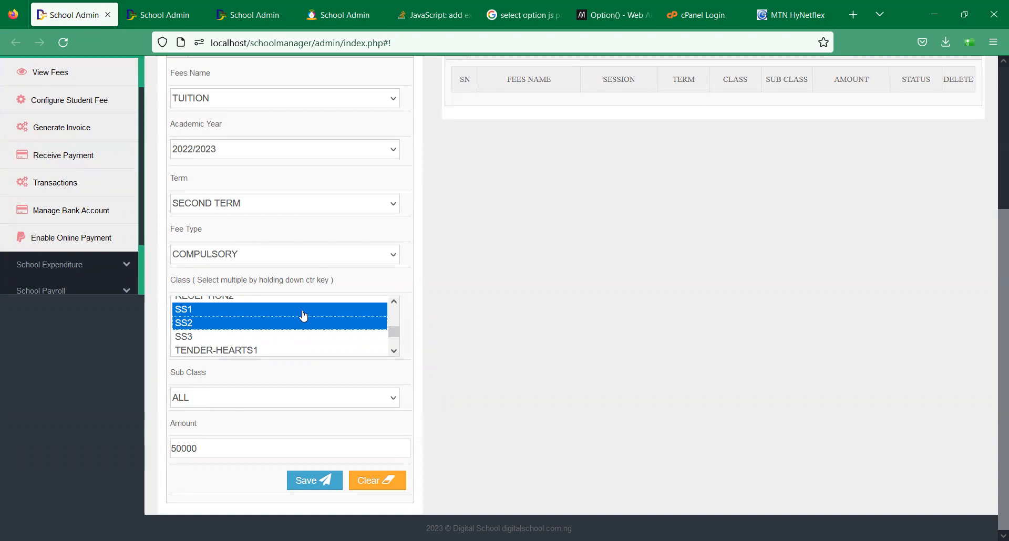
{"action": "left_click", "coordinate": [297, 328]}
{"action": "left_click", "coordinate": [261, 315]}
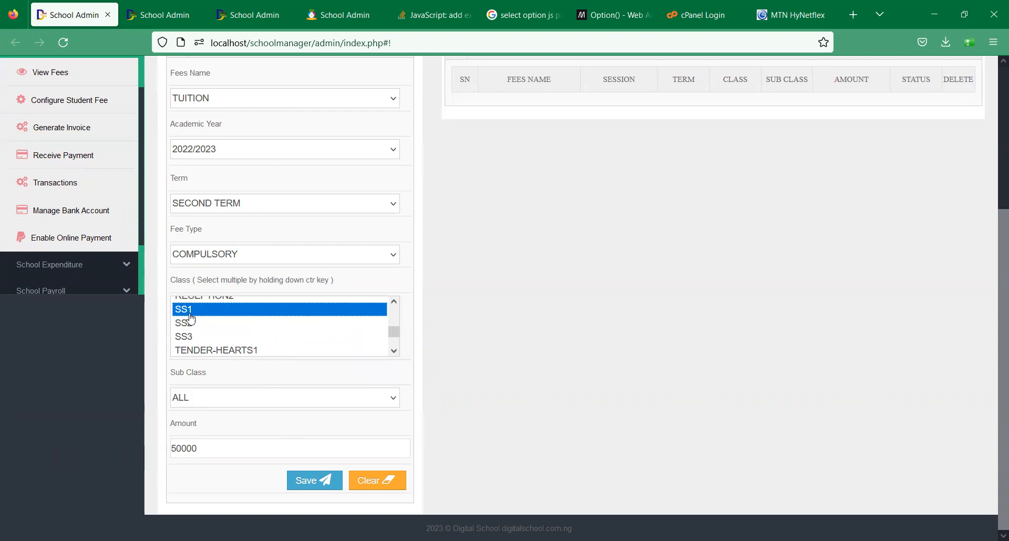
{"action": "left_click", "coordinate": [309, 481]}
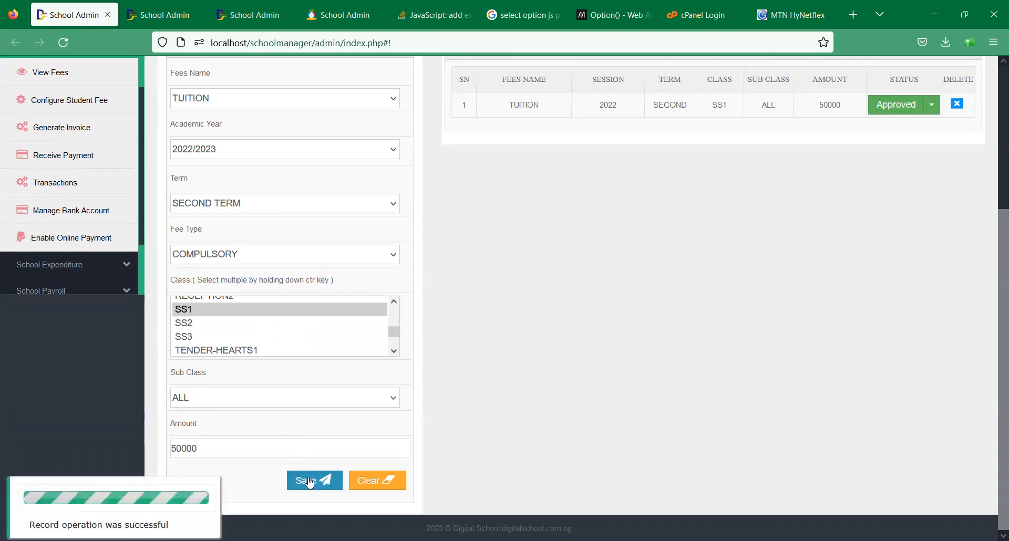
{"action": "scroll", "coordinate": [972, 355], "scroll_direction": "up", "scroll_amount": 3}
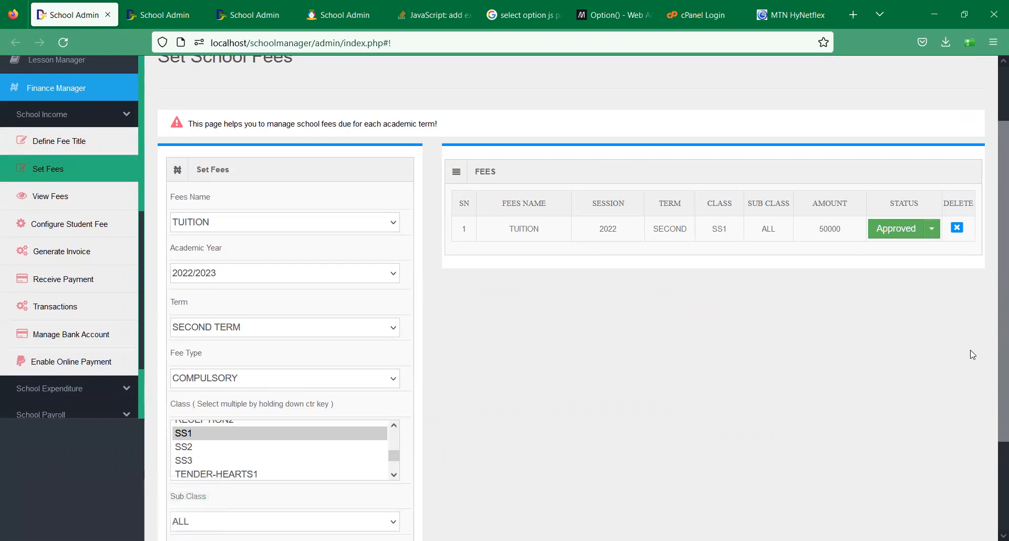
- Leave the TUITION fee's status as Approved and reload a blank Set Fees form
{"action": "left_click", "coordinate": [932, 229]}
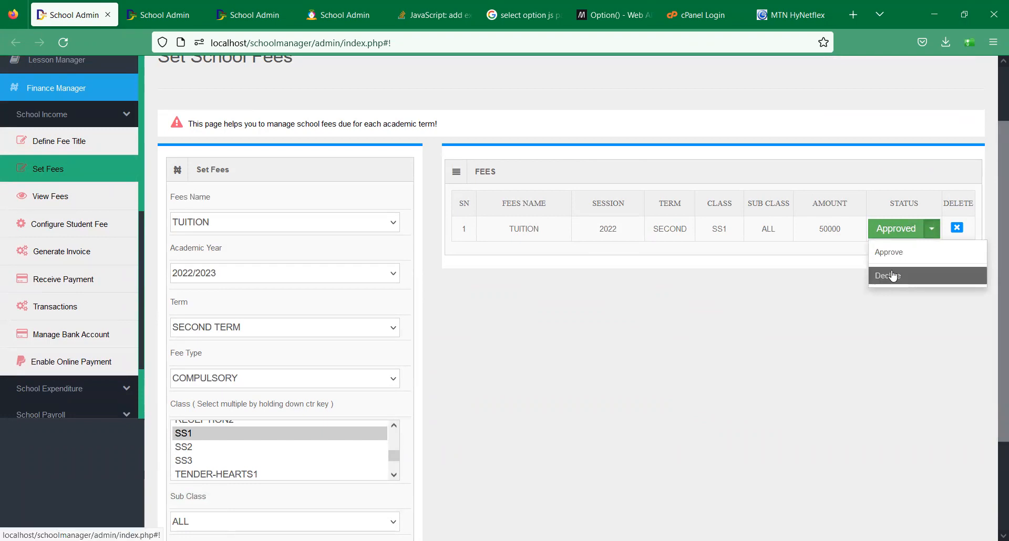
{"action": "left_click", "coordinate": [755, 319]}
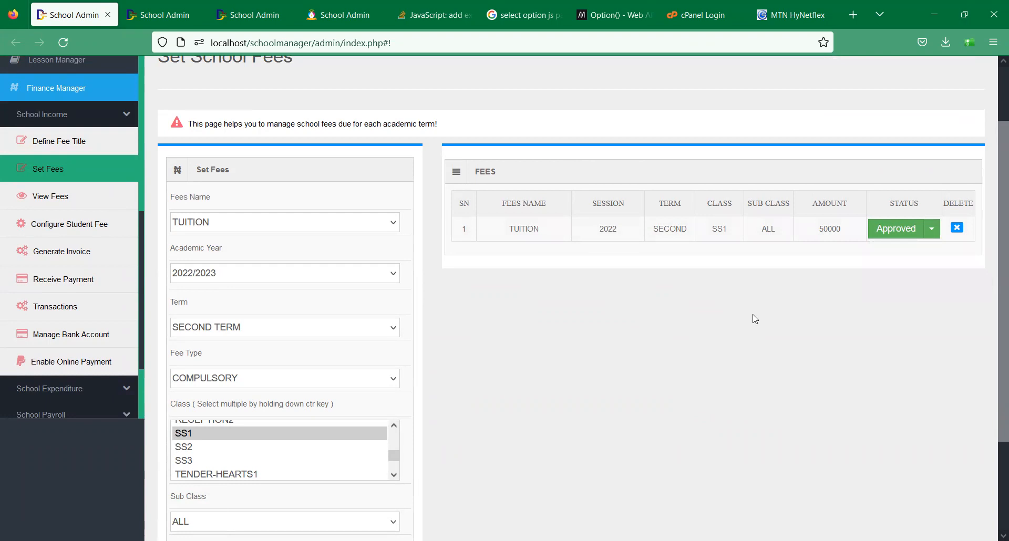
{"action": "left_click", "coordinate": [90, 169]}
{"action": "left_click_drag", "start_coordinate": [995, 257], "coordinate": [995, 349]}
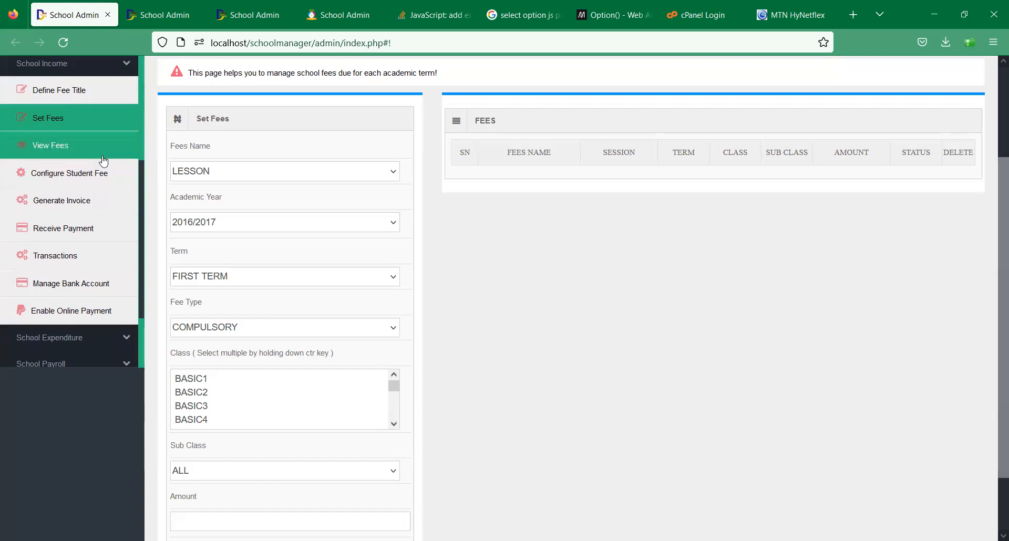
- Load the list of fees set for class SS1 in View Fees
{"action": "left_click", "coordinate": [77, 152]}
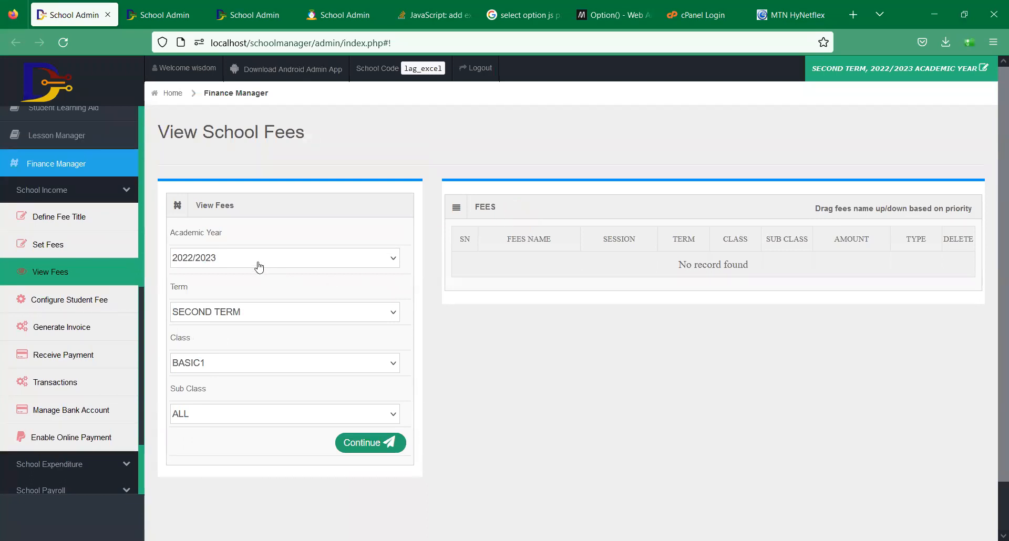
{"action": "left_click", "coordinate": [243, 372]}
{"action": "left_click", "coordinate": [243, 372]}
{"action": "left_click", "coordinate": [366, 444]}
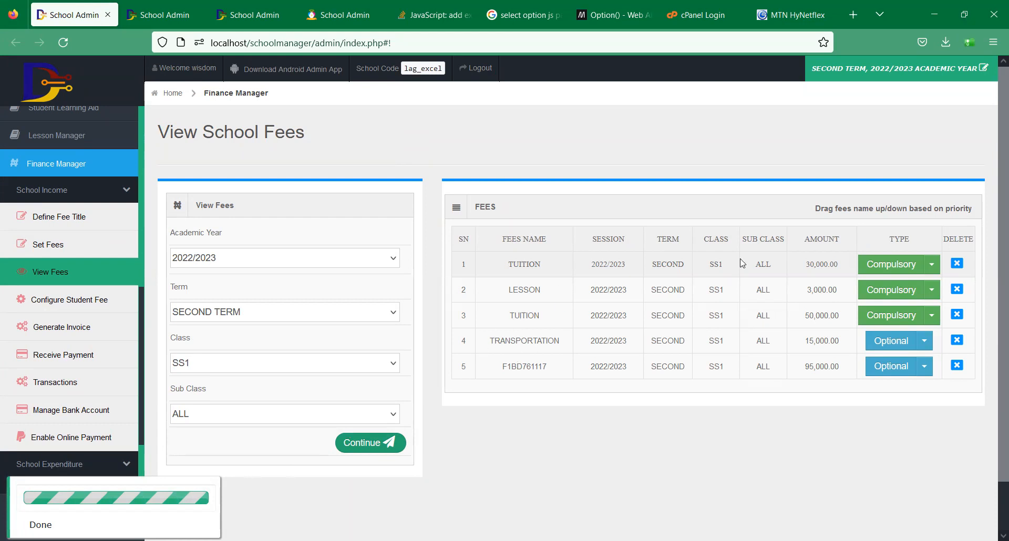
- Delete the 30,000 TUITION and F1BD761117 fee records from SS1's list
{"action": "left_click", "coordinate": [957, 263]}
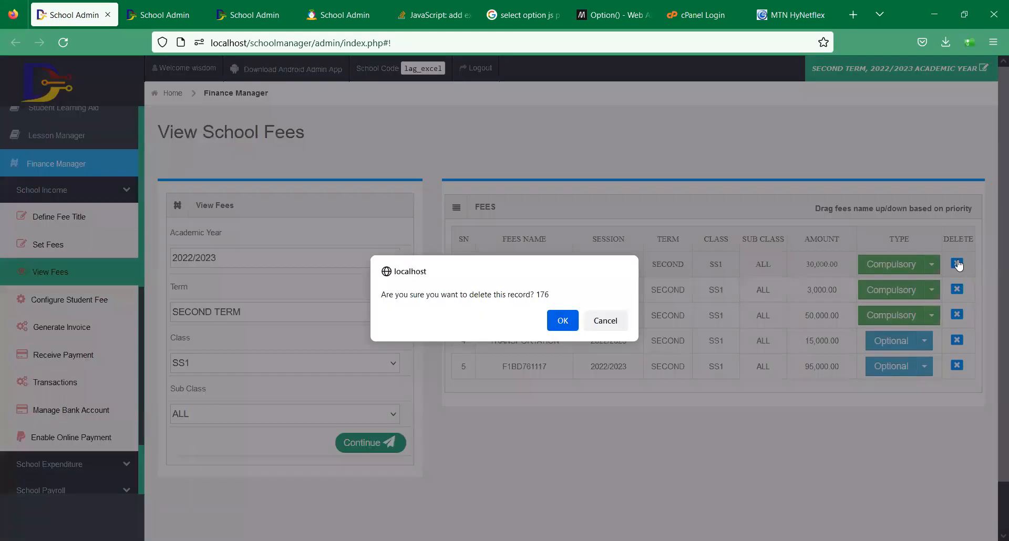
{"action": "key", "text": "Return"}
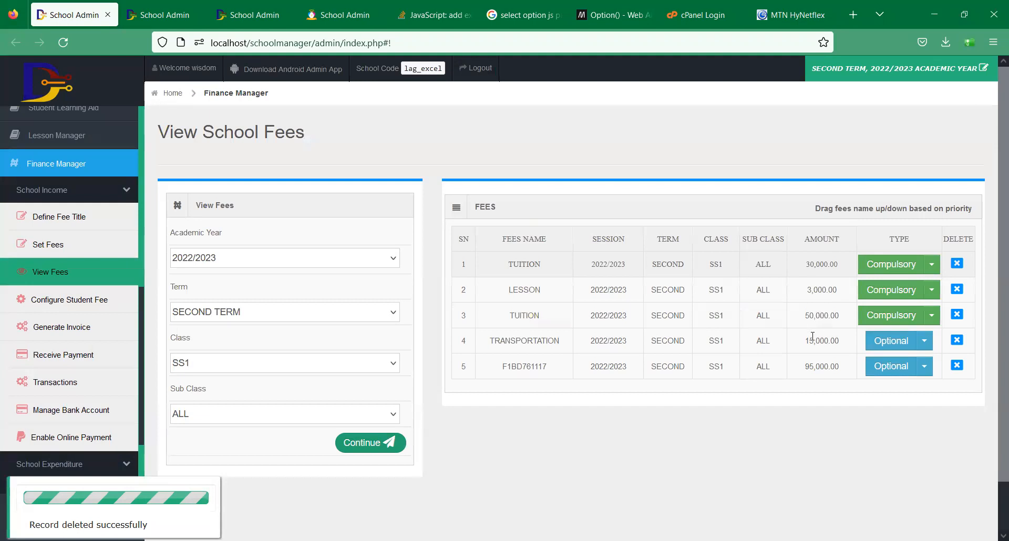
{"action": "left_click", "coordinate": [388, 444]}
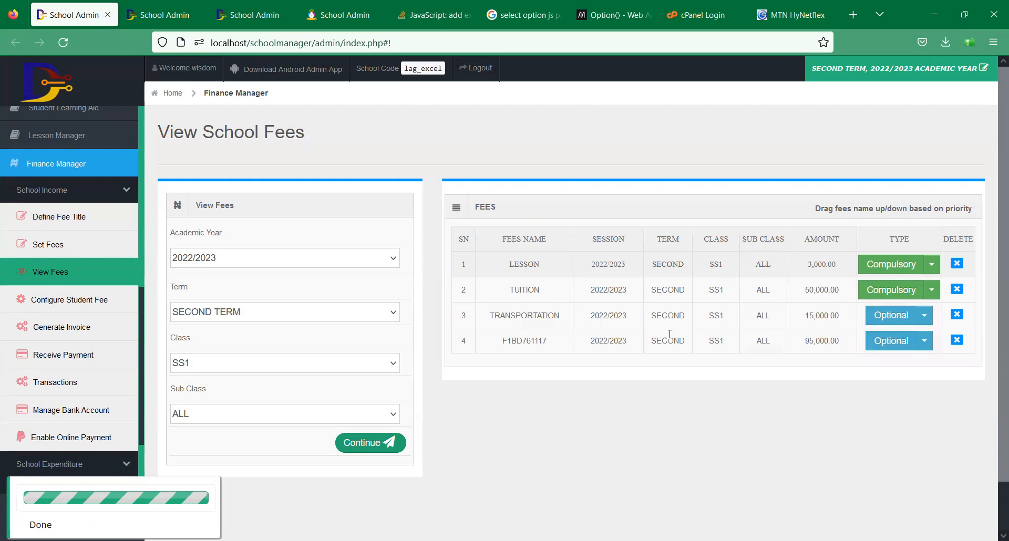
{"action": "left_click", "coordinate": [957, 342]}
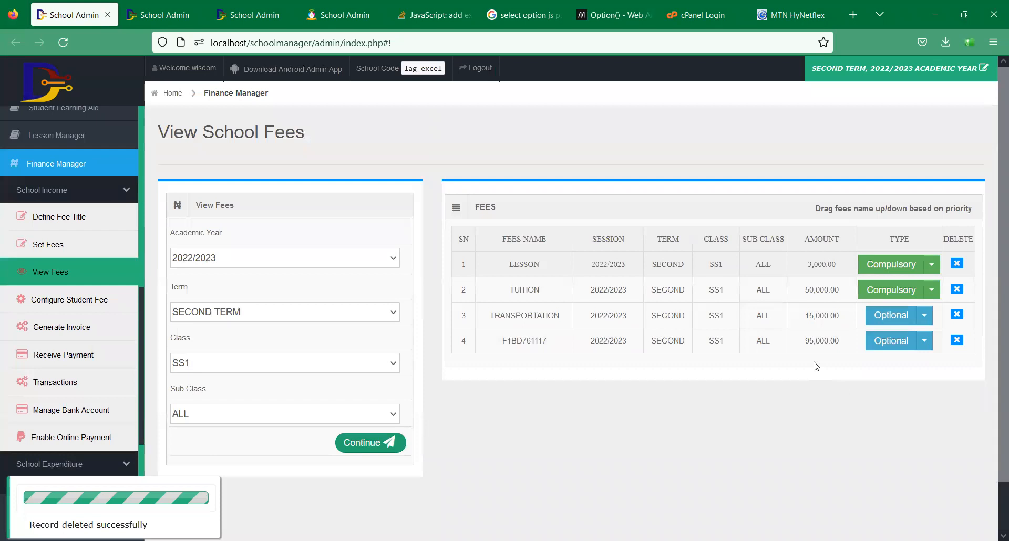
{"action": "left_click", "coordinate": [365, 448]}
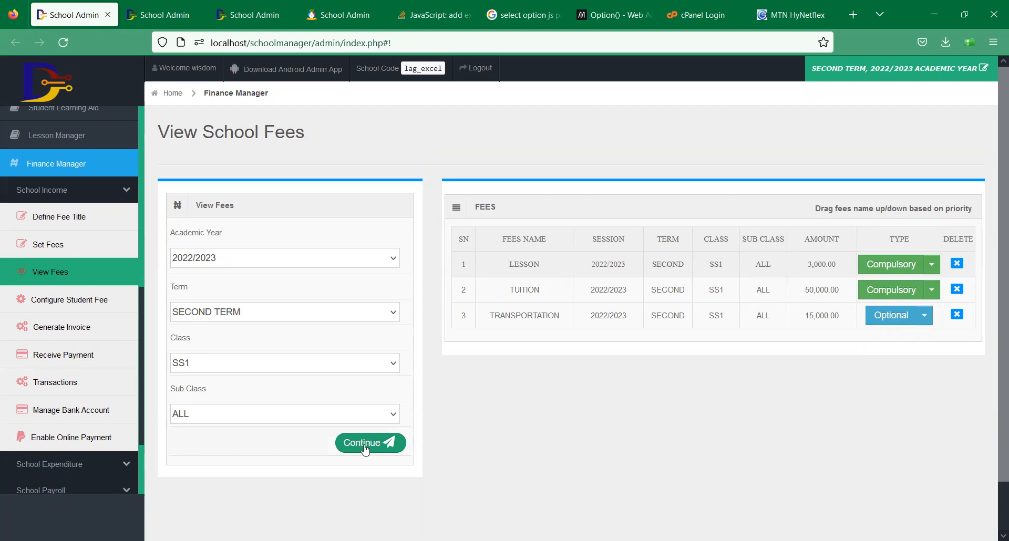
{"action": "left_click", "coordinate": [72, 303]}
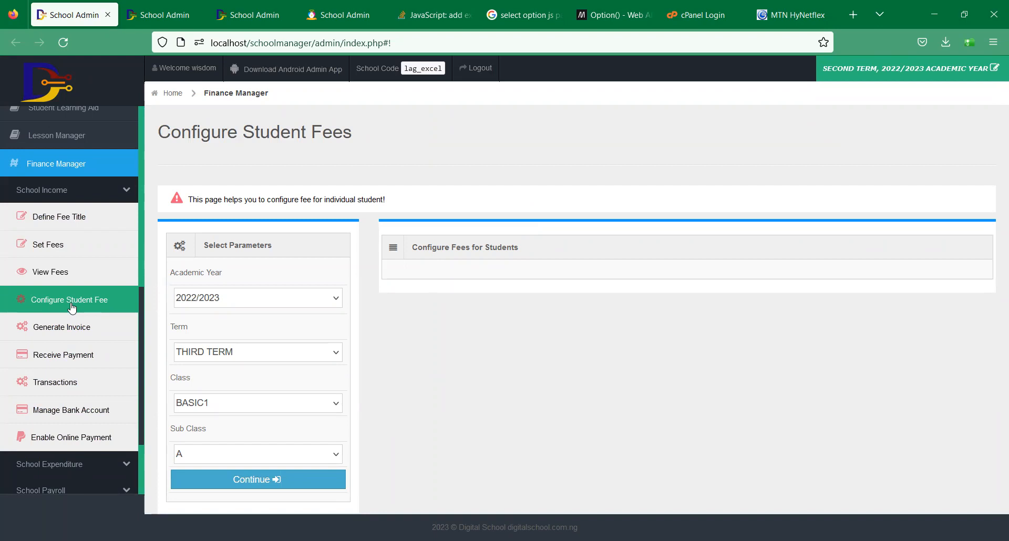
- Load the per-student fee list for SS1, SECOND TERM
{"action": "left_click", "coordinate": [239, 405]}
{"action": "key", "text": "s"}
{"action": "key", "text": "Return"}
{"action": "left_click", "coordinate": [209, 363]}
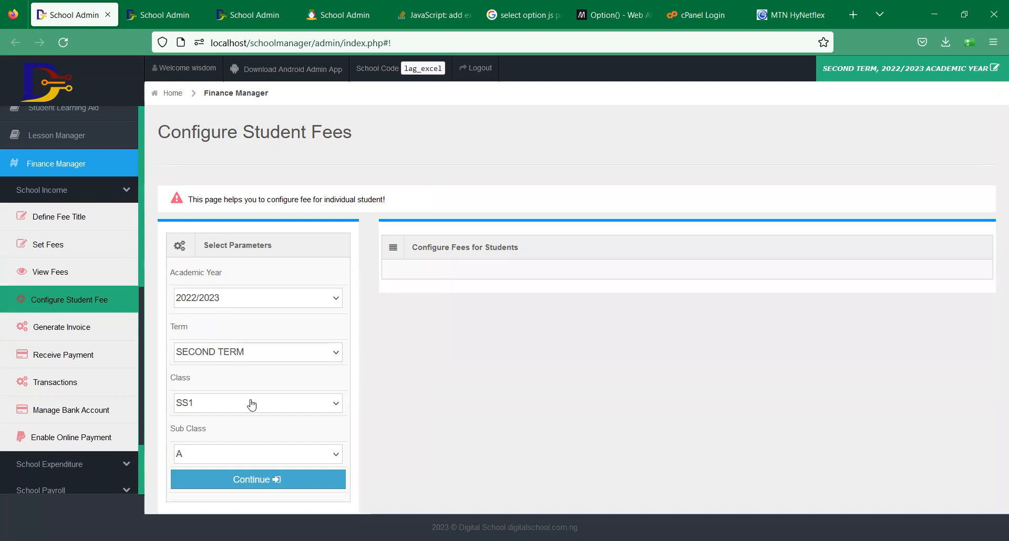
{"action": "left_click", "coordinate": [264, 470]}
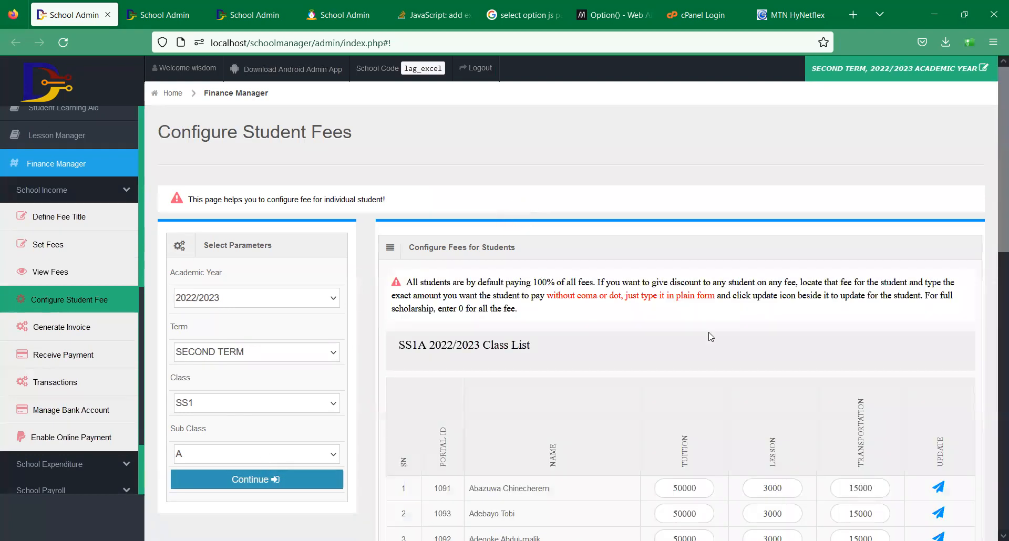
- Review the student fees: mostly 50000 tuition, 3000 lesson, 15000 transportation
{"action": "left_click_drag", "start_coordinate": [1003, 239], "coordinate": [995, 459]}
{"action": "scroll", "coordinate": [995, 459], "scroll_direction": "down", "scroll_amount": 4}
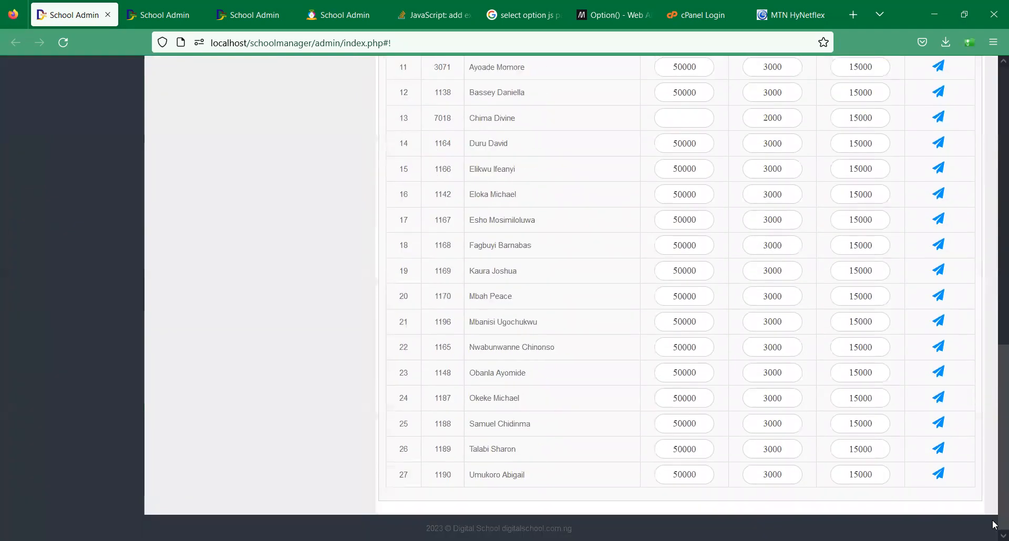
{"action": "scroll", "coordinate": [980, 428], "scroll_direction": "up", "scroll_amount": 4}
{"action": "scroll", "coordinate": [962, 379], "scroll_direction": "up", "scroll_amount": 5}
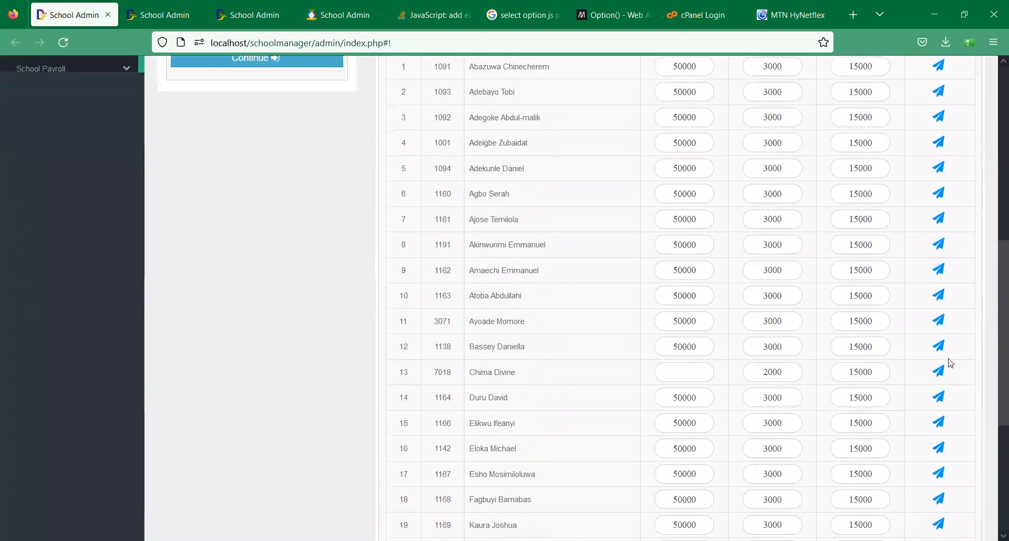
{"action": "scroll", "coordinate": [953, 362], "scroll_direction": "down", "scroll_amount": 4}
{"action": "scroll", "coordinate": [954, 378], "scroll_direction": "up", "scroll_amount": 2}
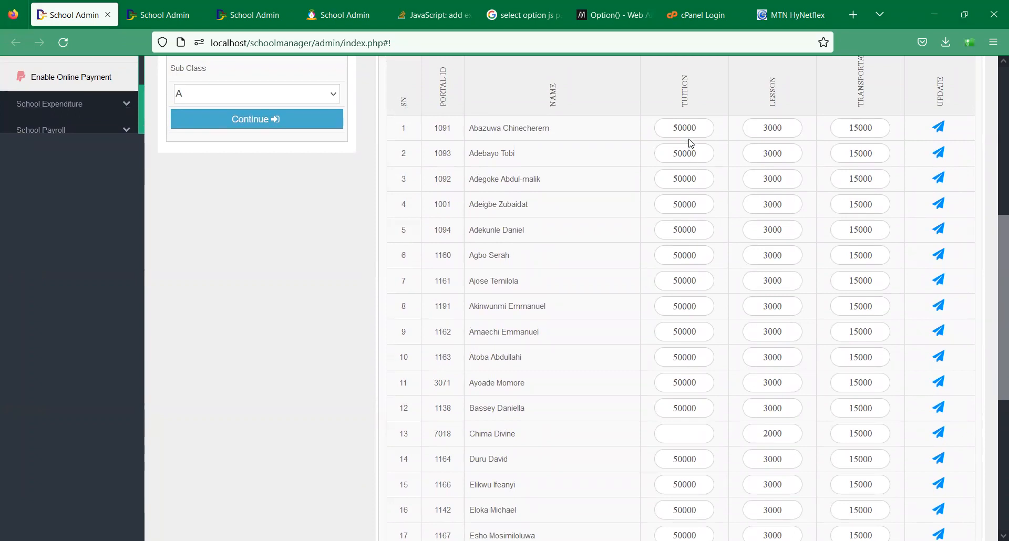
{"action": "left_click", "coordinate": [786, 129]}
{"action": "left_click", "coordinate": [869, 129]}
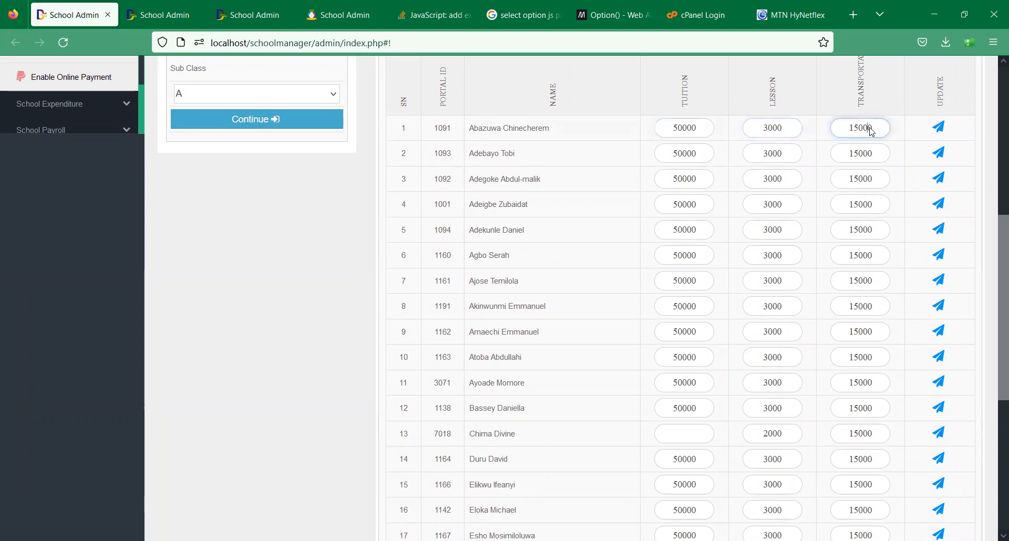
{"action": "scroll", "coordinate": [992, 326], "scroll_direction": "down", "scroll_amount": 3}
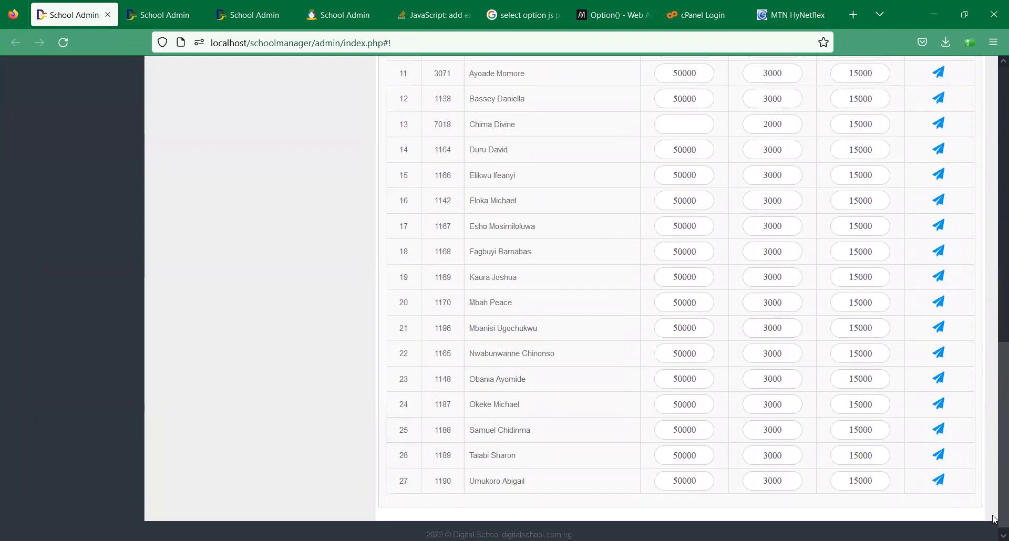
{"action": "scroll", "coordinate": [972, 310], "scroll_direction": "up", "scroll_amount": 10}
{"action": "scroll", "coordinate": [969, 315], "scroll_direction": "down", "scroll_amount": 5}
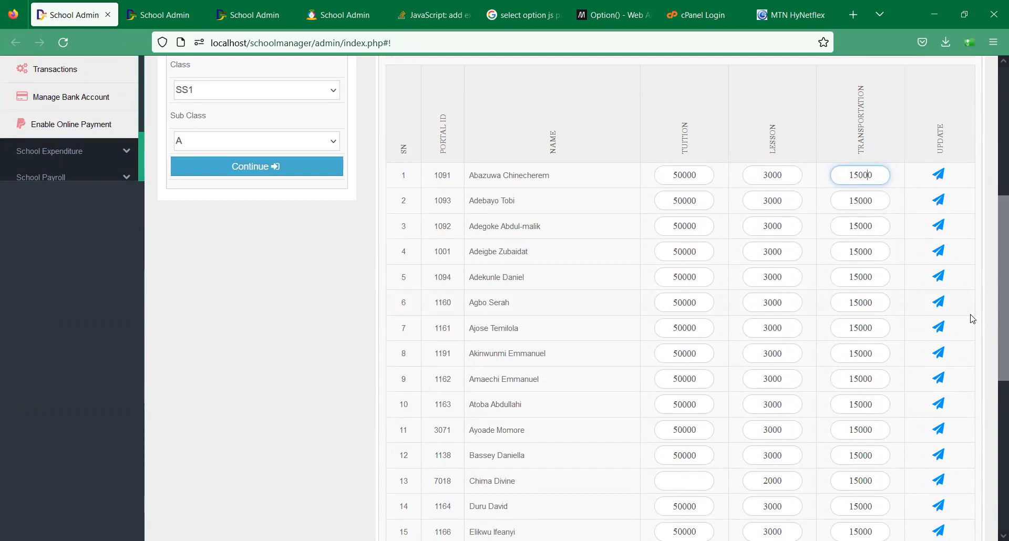
- Reduce the first student's tuition fee from 50000 to 30000 and save it
{"action": "double_click", "coordinate": [686, 174]}
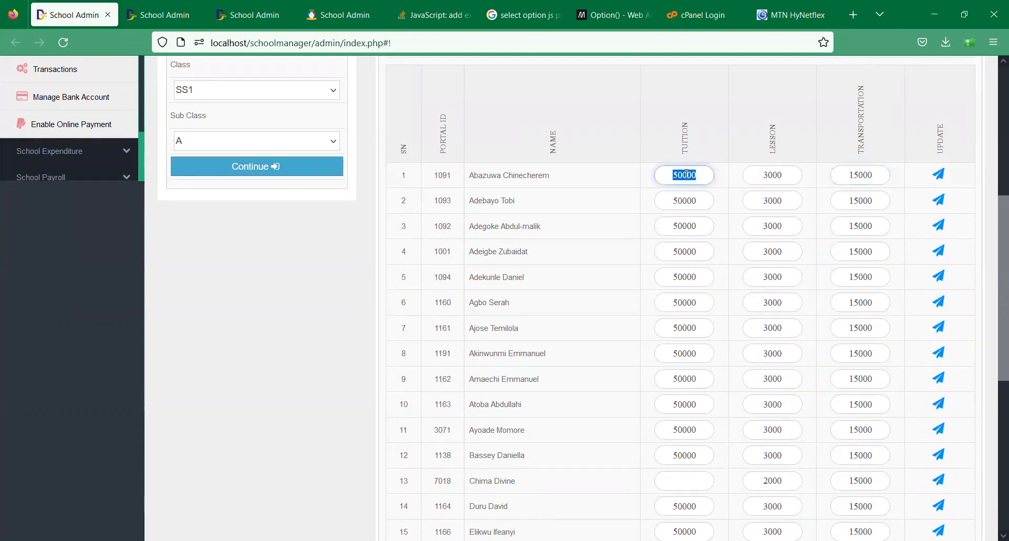
{"action": "key", "text": "BackSpace"}
{"action": "type", "text": "30000"}
{"action": "left_click", "coordinate": [939, 176]}
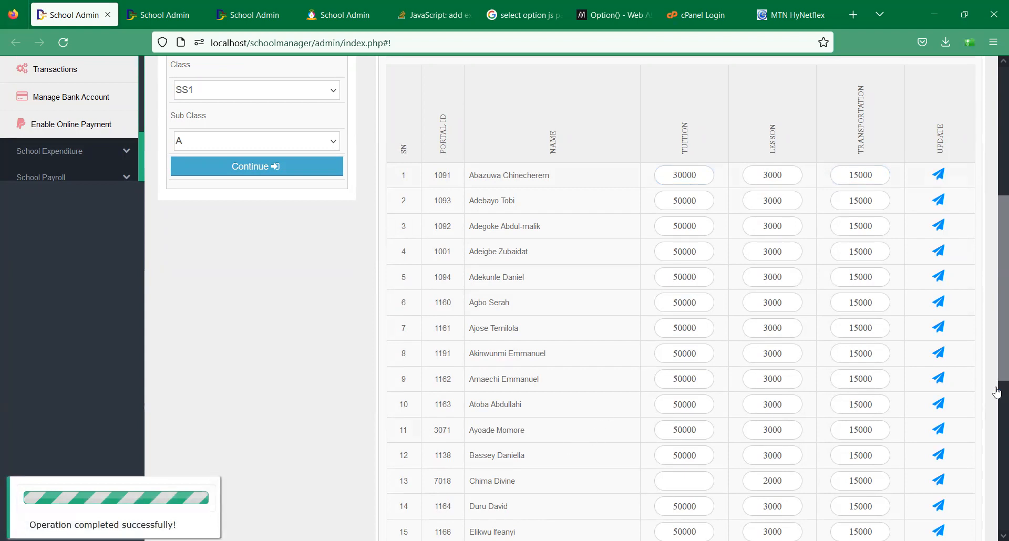
- Set the first student's lesson fee to 0, then go to Generate Invoice
{"action": "scroll", "coordinate": [694, 282], "scroll_direction": "up", "scroll_amount": 3}
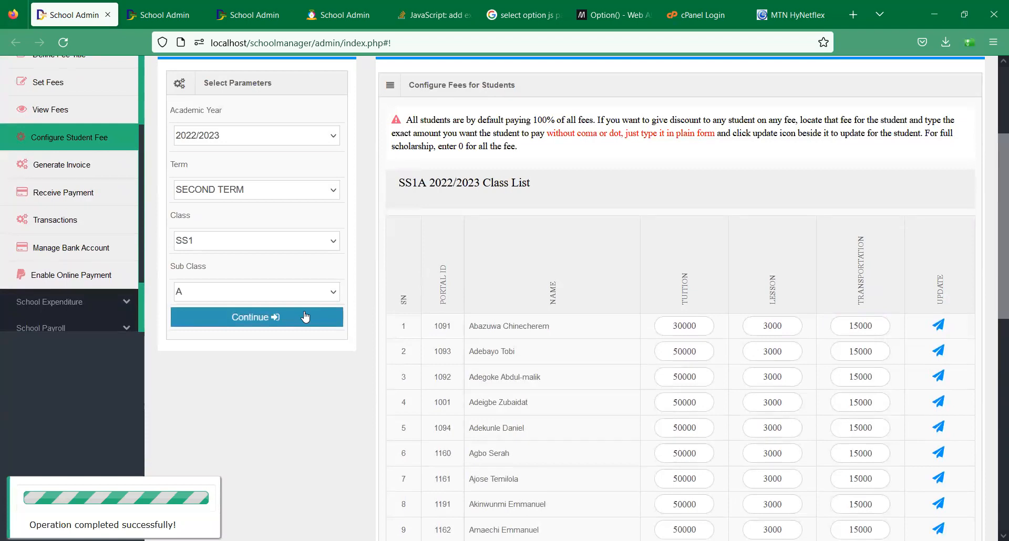
{"action": "double_click", "coordinate": [785, 327]}
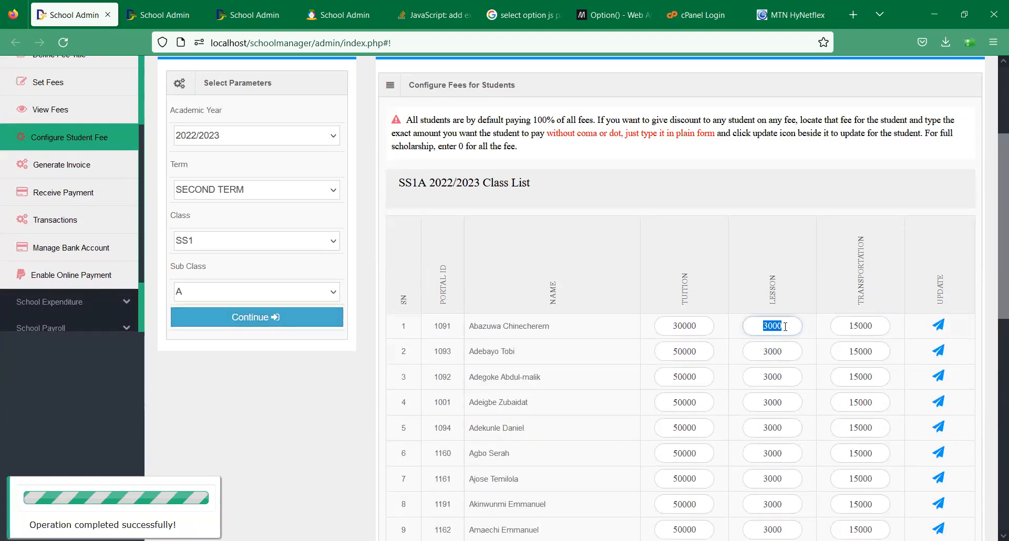
{"action": "type", "text": "0"}
{"action": "left_click", "coordinate": [937, 326]}
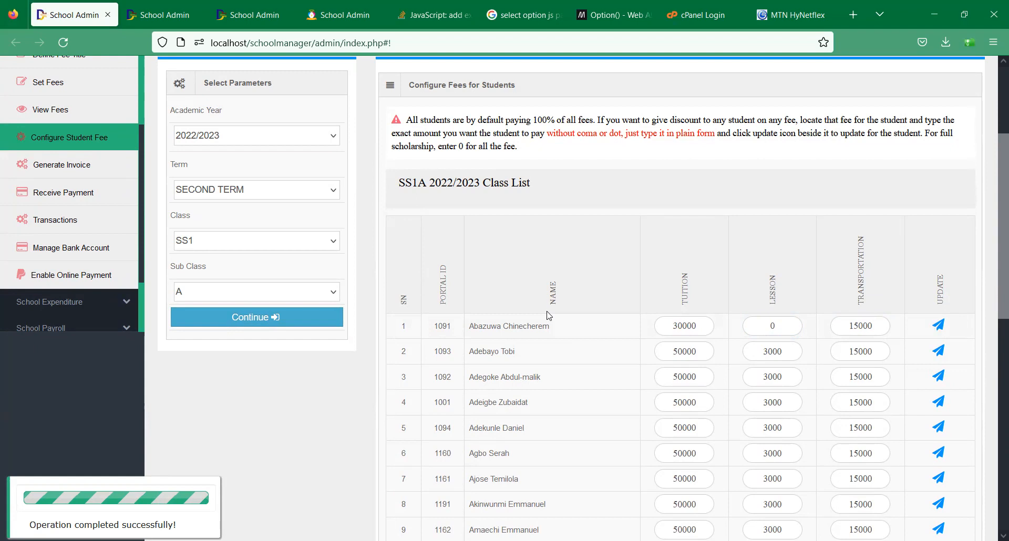
{"action": "left_click", "coordinate": [105, 159]}
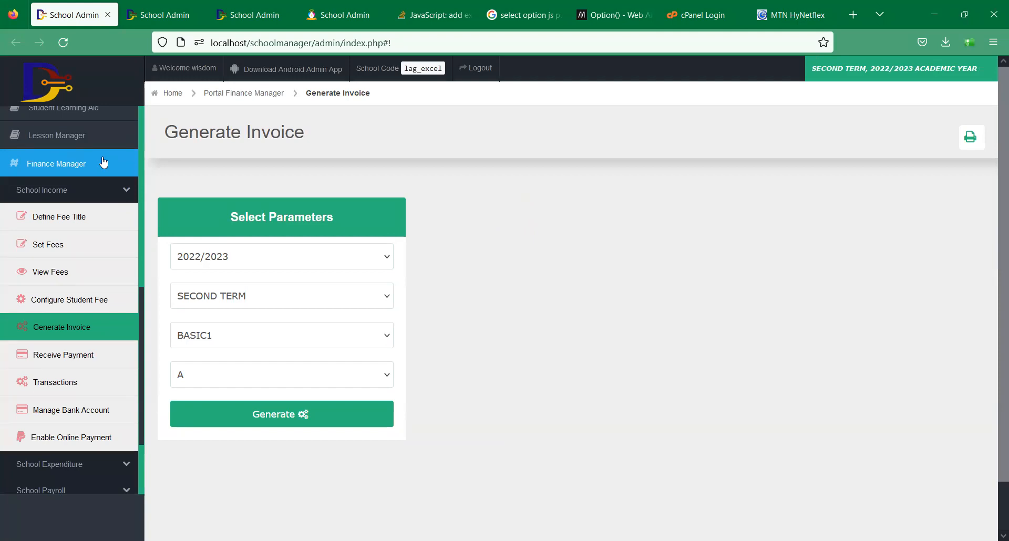
- Generate second-term 2022/2023 invoices for class SS1 A
{"action": "left_click", "coordinate": [215, 330]}
{"action": "key", "text": "j"}
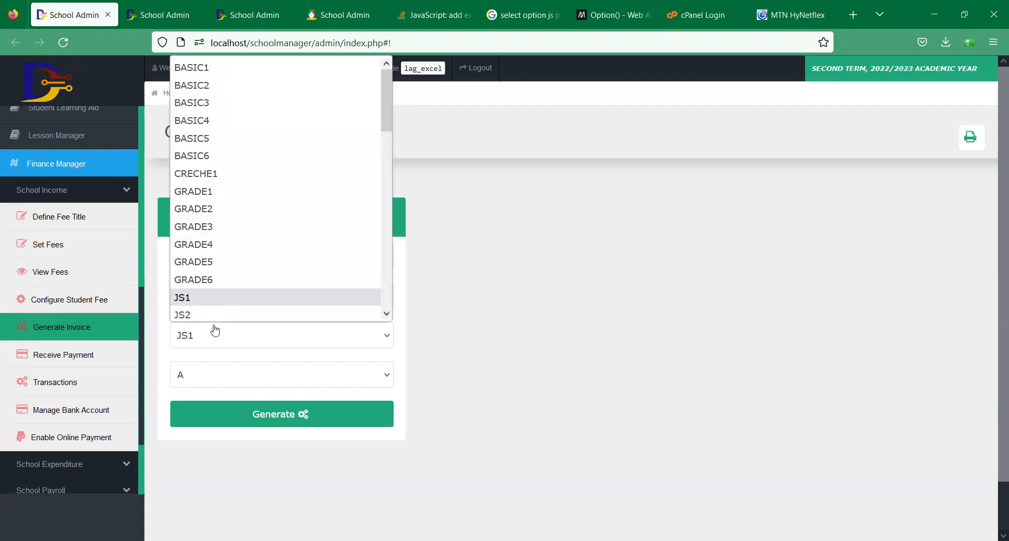
{"action": "key", "text": "j"}
{"action": "key", "text": "s"}
{"action": "key", "text": "Return"}
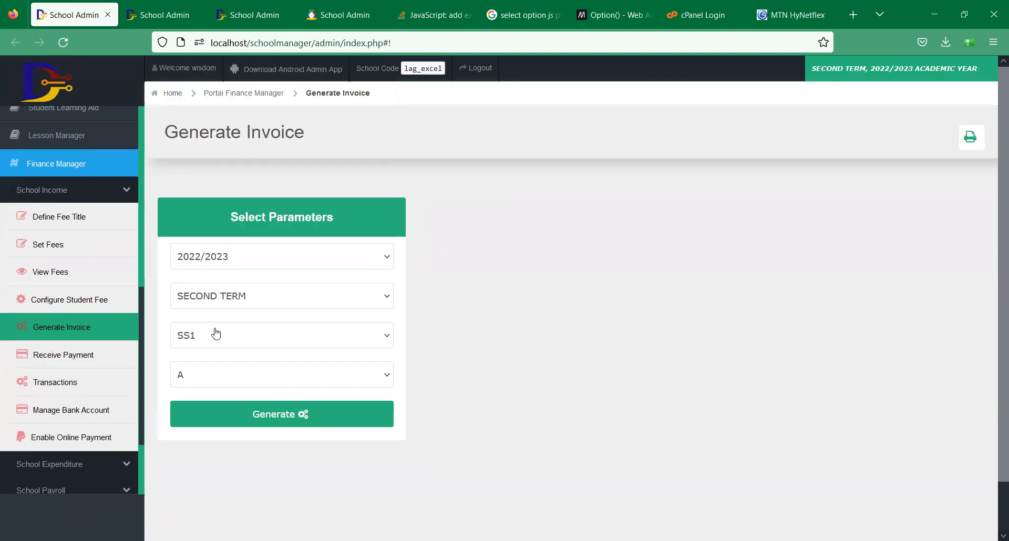
{"action": "left_click", "coordinate": [257, 415]}
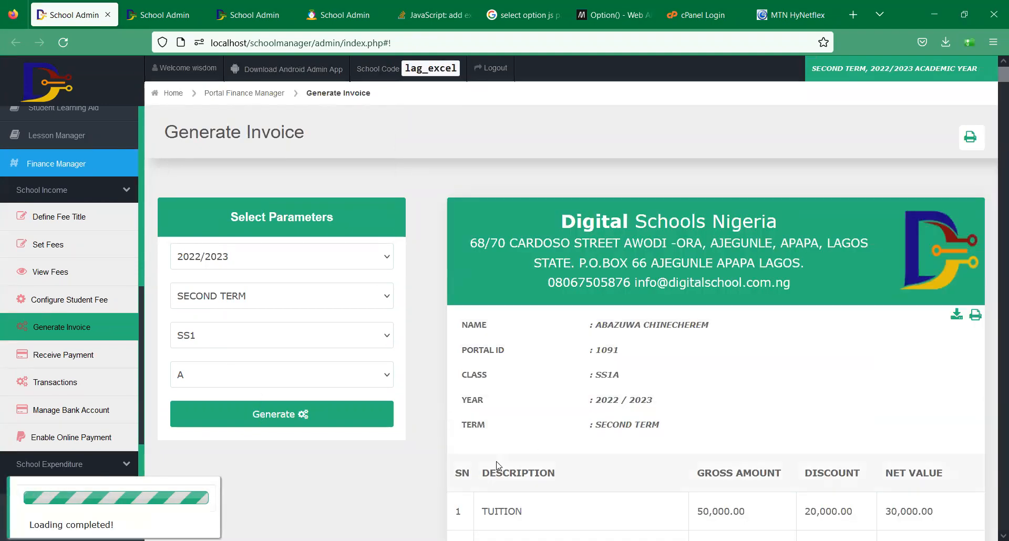
{"action": "left_click_drag", "start_coordinate": [993, 81], "coordinate": [921, 49]}
- Open the Configure Student Fee page in a second portal tab
{"action": "middle_click", "coordinate": [79, 332]}
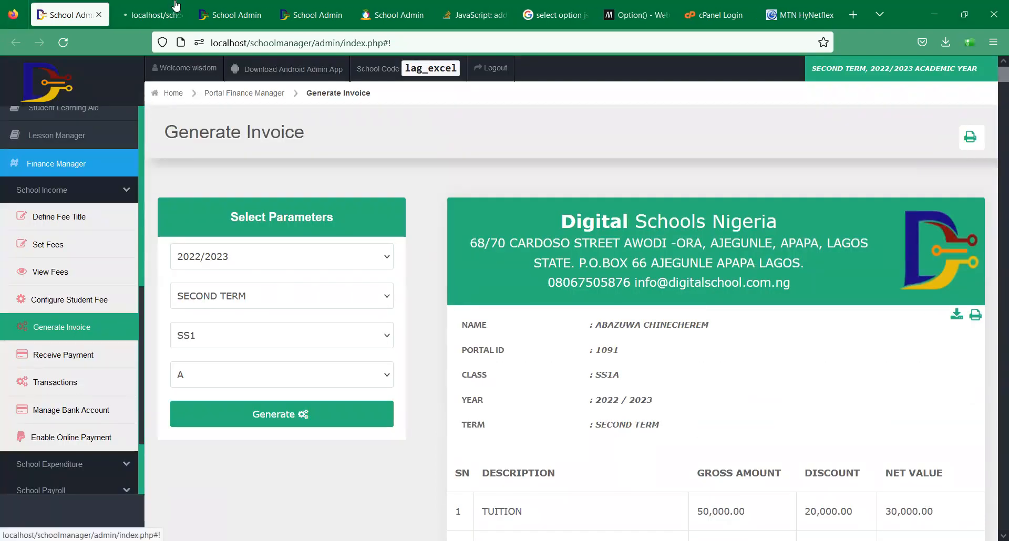
{"action": "left_click", "coordinate": [174, 11]}
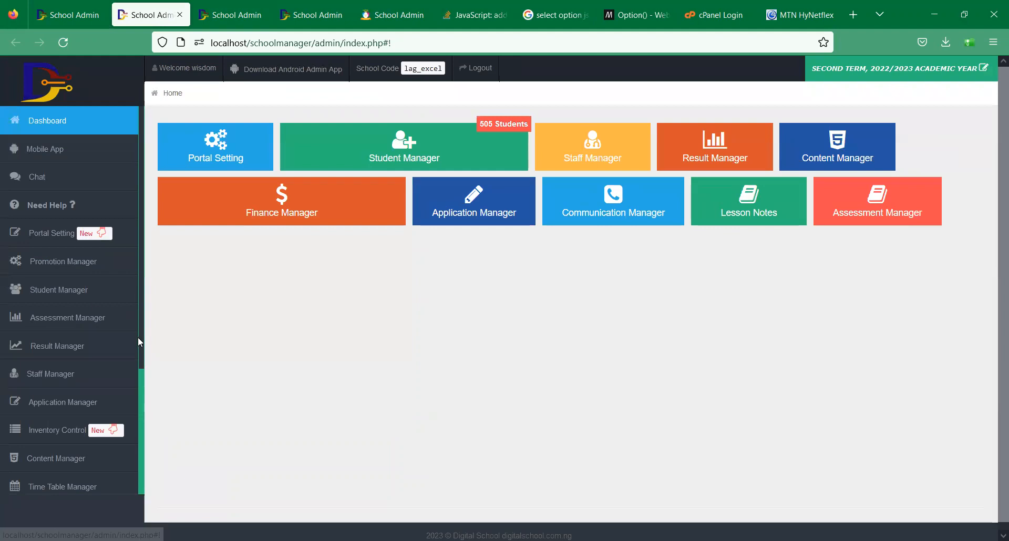
{"action": "scroll", "coordinate": [138, 341], "scroll_direction": "down", "scroll_amount": 3}
{"action": "left_click", "coordinate": [75, 423]}
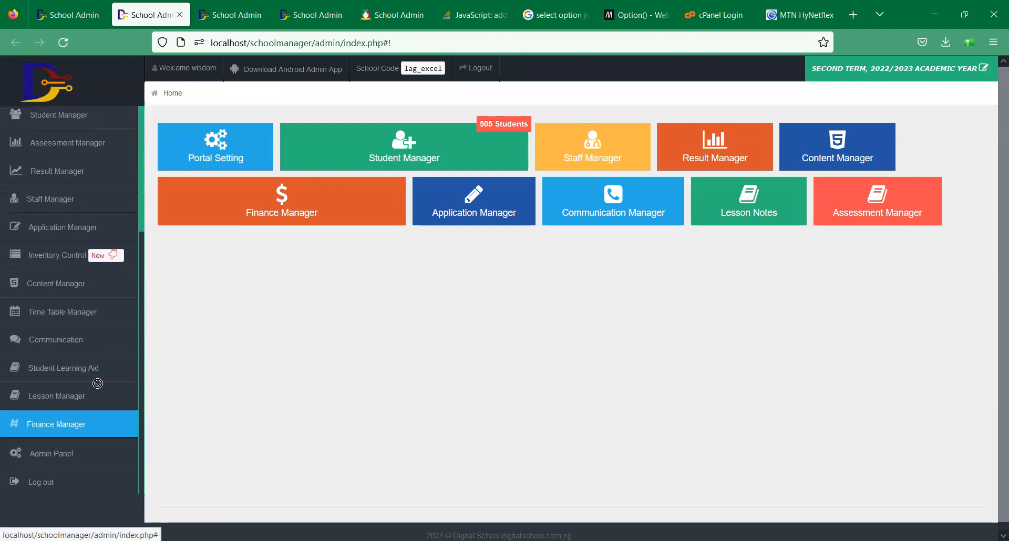
{"action": "left_click_drag", "start_coordinate": [141, 289], "coordinate": [148, 387]}
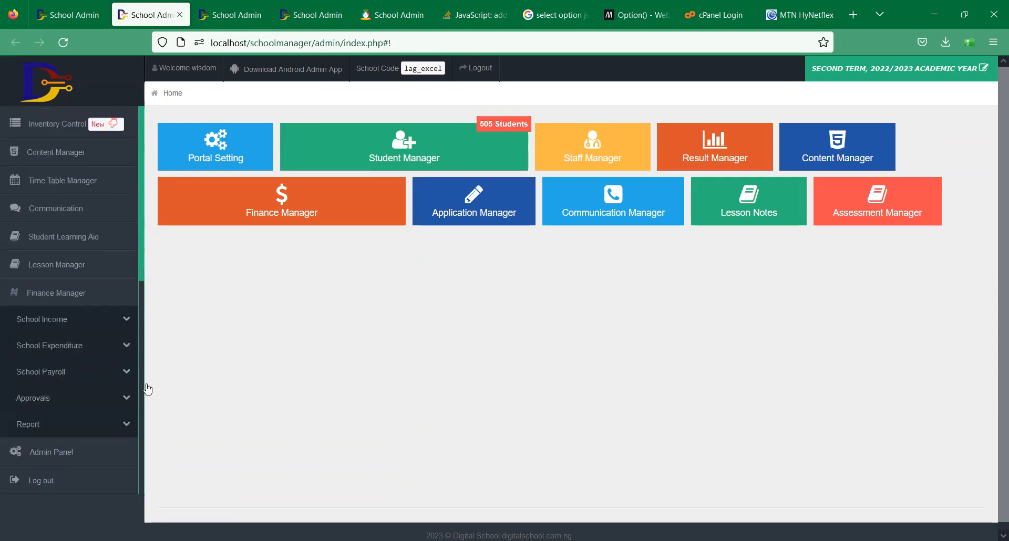
{"action": "left_click", "coordinate": [73, 321]}
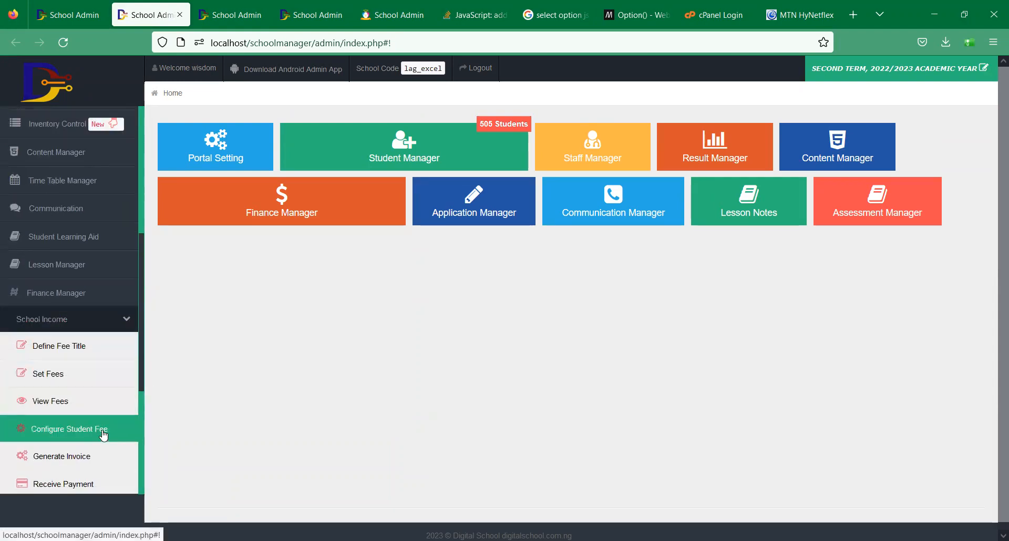
{"action": "left_click", "coordinate": [103, 432]}
- Load SS1's second-term fees, showing the first student at 30000 tuition and 0 lesson
{"action": "left_click", "coordinate": [222, 404]}
{"action": "left_click", "coordinate": [223, 388]}
{"action": "left_click", "coordinate": [228, 352]}
{"action": "left_click", "coordinate": [226, 374]}
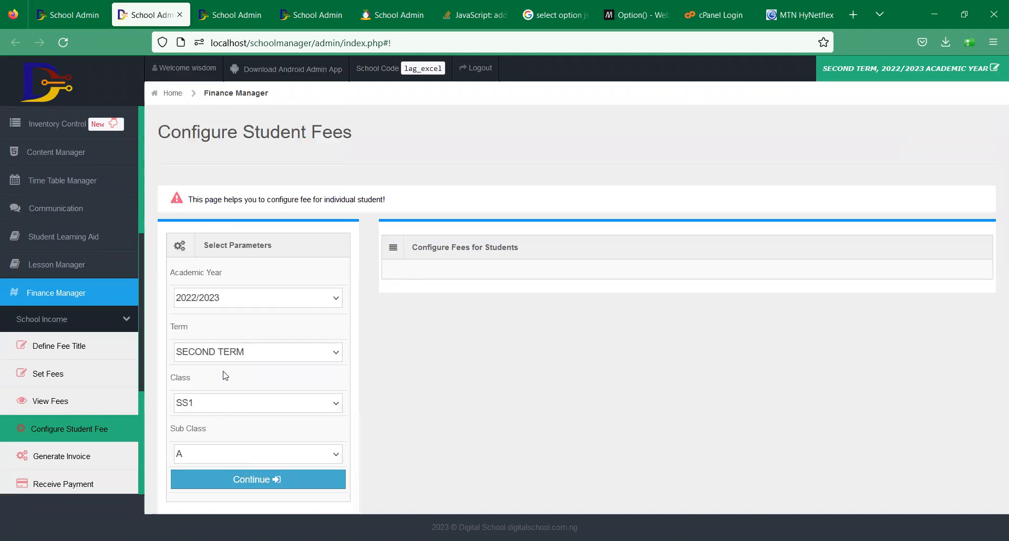
{"action": "left_click", "coordinate": [252, 480]}
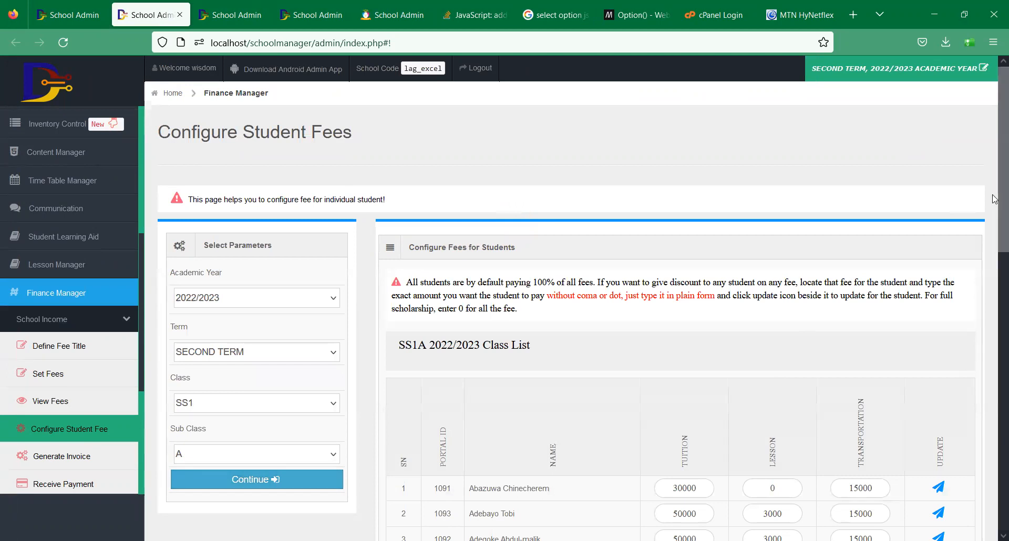
{"action": "scroll", "coordinate": [994, 199], "scroll_direction": "down", "scroll_amount": 3}
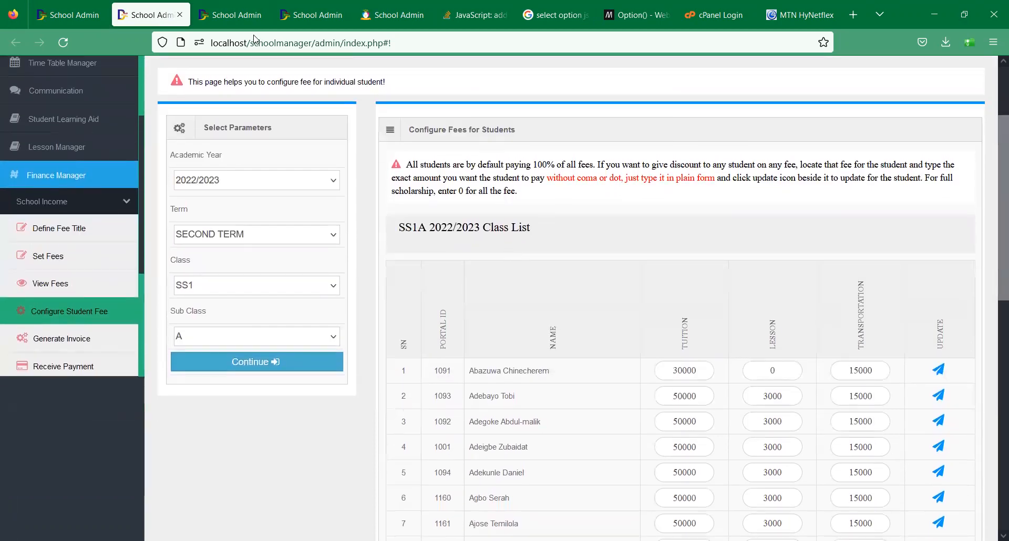
- Return to the invoices tab and search the page for portal ID 1091
{"action": "left_click", "coordinate": [68, 14]}
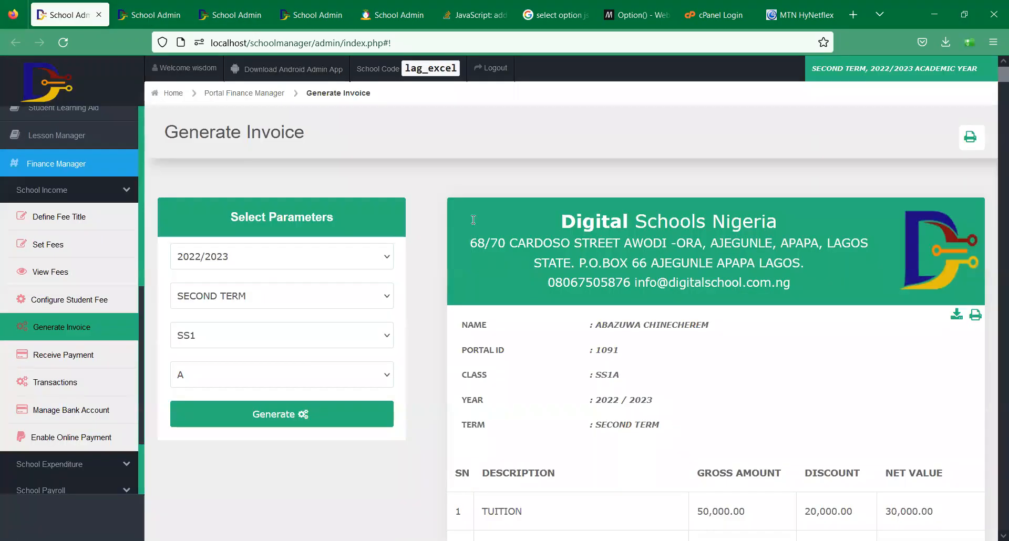
{"action": "key", "text": "ctrl+f"}
{"action": "type", "text": "1091"}
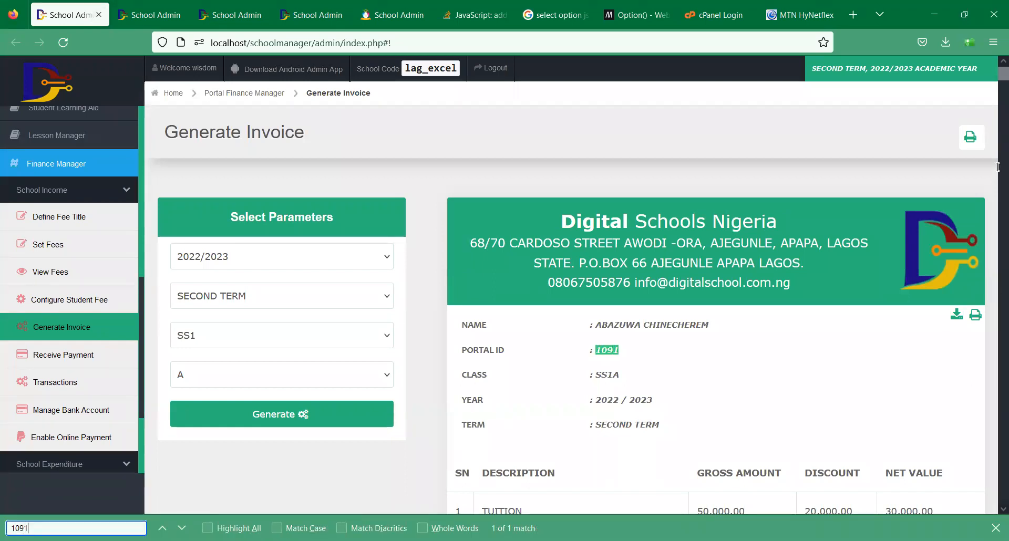
{"action": "left_click", "coordinate": [997, 71]}
- Scroll to 1091's invoice totals: 30,000 compulsory, 15,000 optional, 45,000 total
{"action": "scroll", "coordinate": [998, 71], "scroll_direction": "down", "scroll_amount": 3}
{"action": "scroll", "coordinate": [997, 71], "scroll_direction": "down", "scroll_amount": 2}
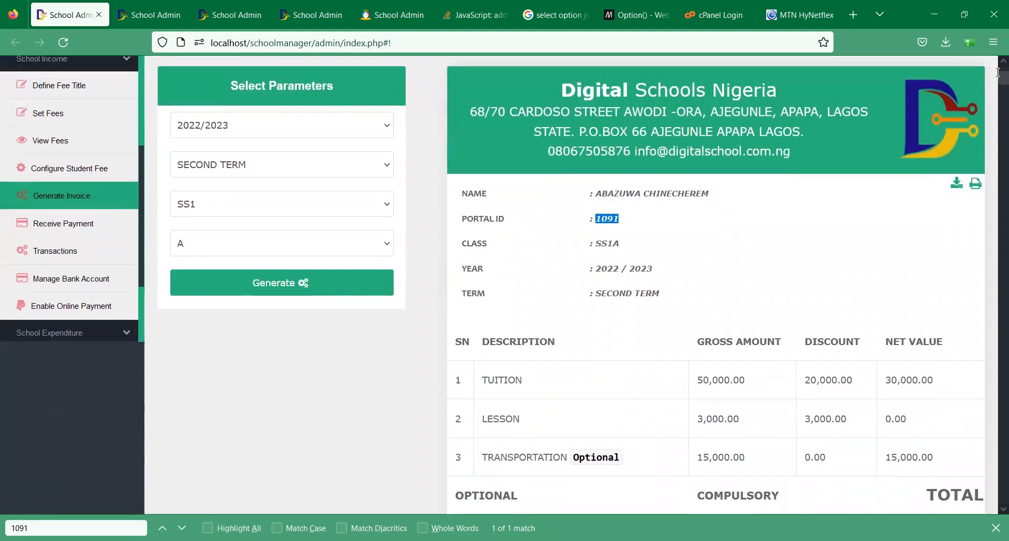
{"action": "scroll", "coordinate": [998, 72], "scroll_direction": "down", "scroll_amount": 1}
{"action": "scroll", "coordinate": [997, 73], "scroll_direction": "down", "scroll_amount": 2}
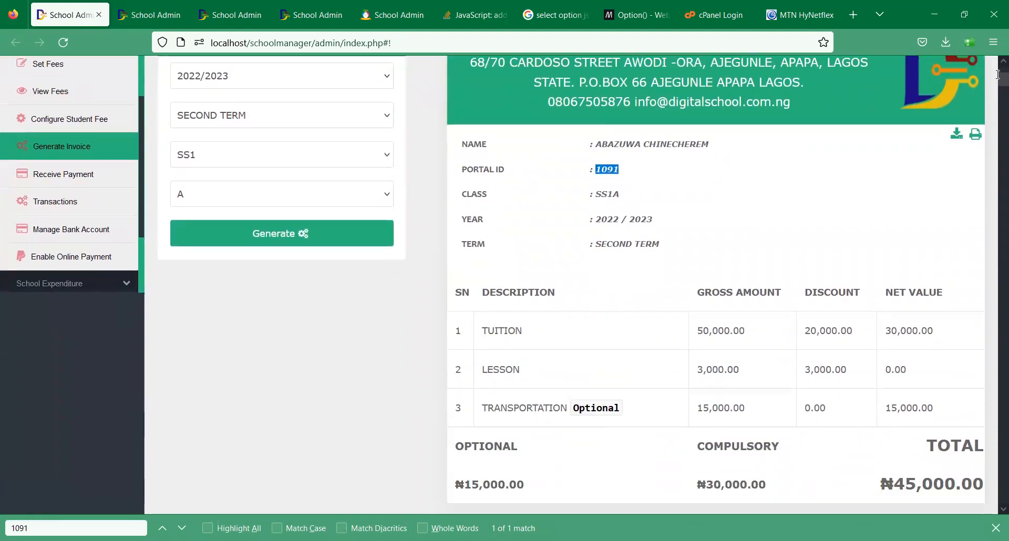
{"action": "scroll", "coordinate": [997, 74], "scroll_direction": "down", "scroll_amount": 1}
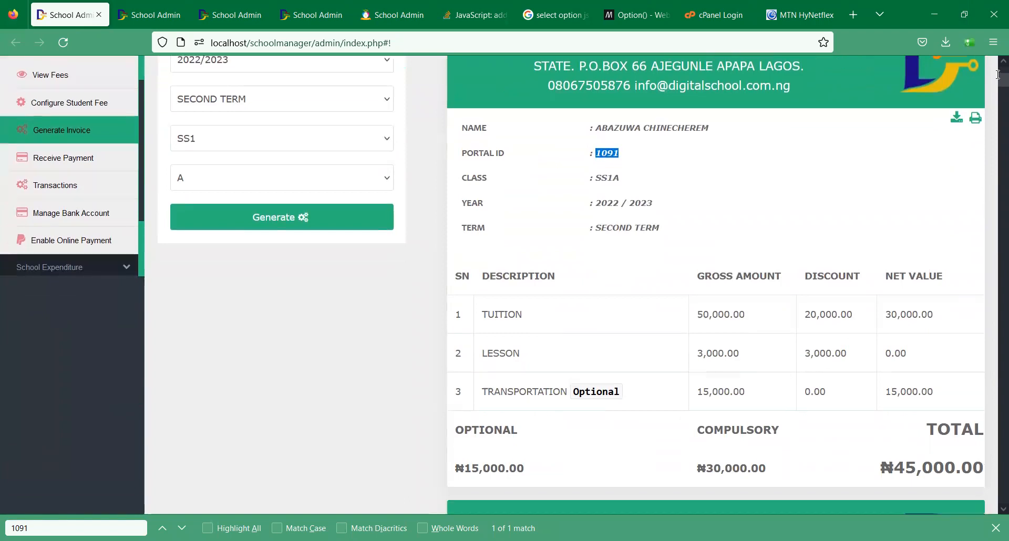
{"action": "scroll", "coordinate": [998, 74], "scroll_direction": "down", "scroll_amount": 6}
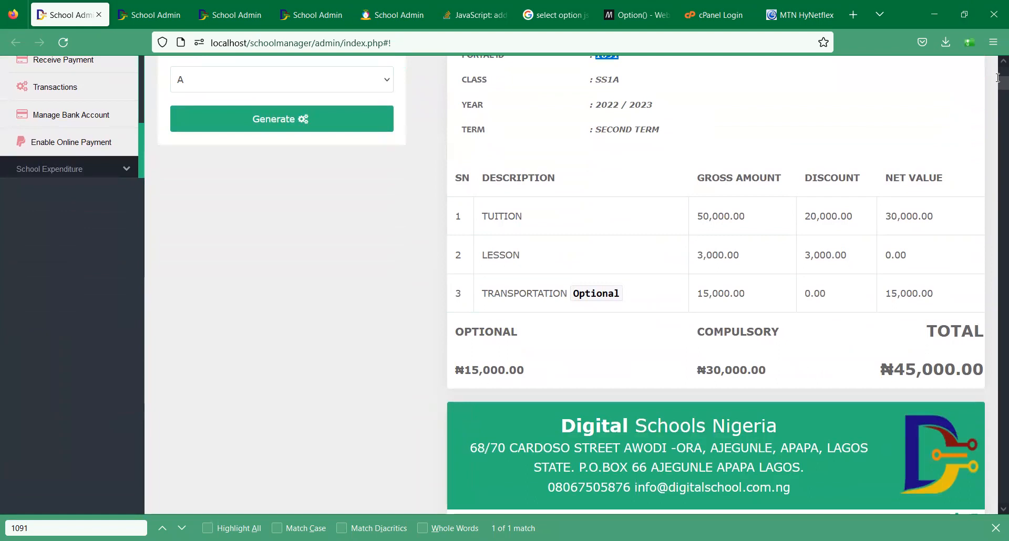
{"action": "scroll", "coordinate": [998, 77], "scroll_direction": "down", "scroll_amount": 18}
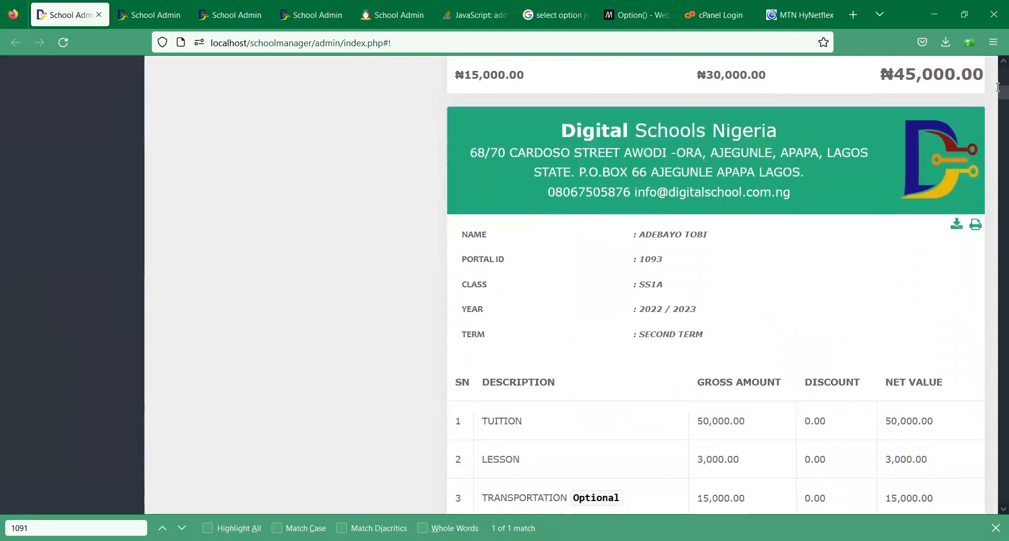
{"action": "scroll", "coordinate": [998, 87], "scroll_direction": "down", "scroll_amount": 1}
{"action": "left_click_drag", "start_coordinate": [998, 86], "coordinate": [998, 79]}
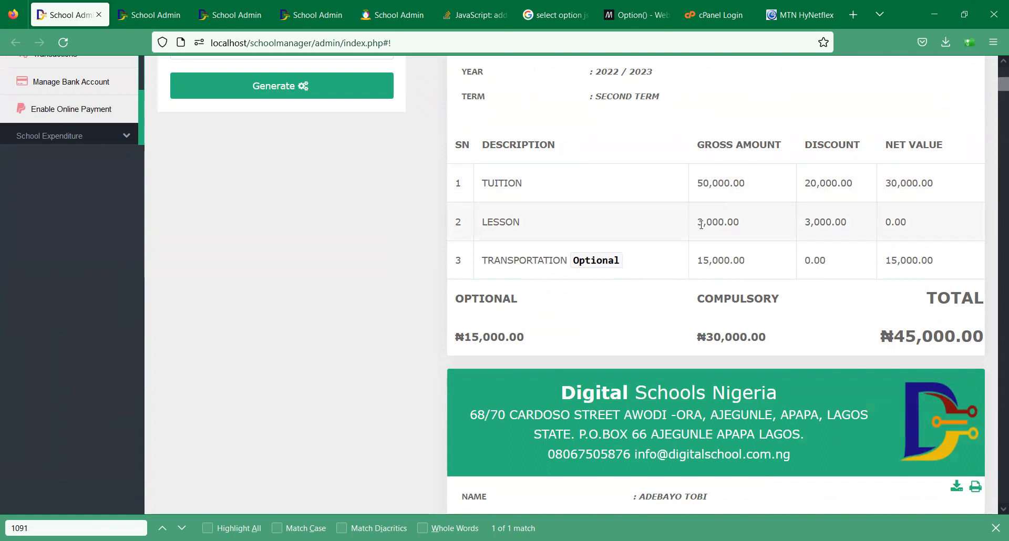
- Highlight the 20,000.00 tuition discount, 30,000.00 tuition net, 0.00 lesson net and TRANSPORTATION line
{"action": "triple_click", "coordinate": [830, 183]}
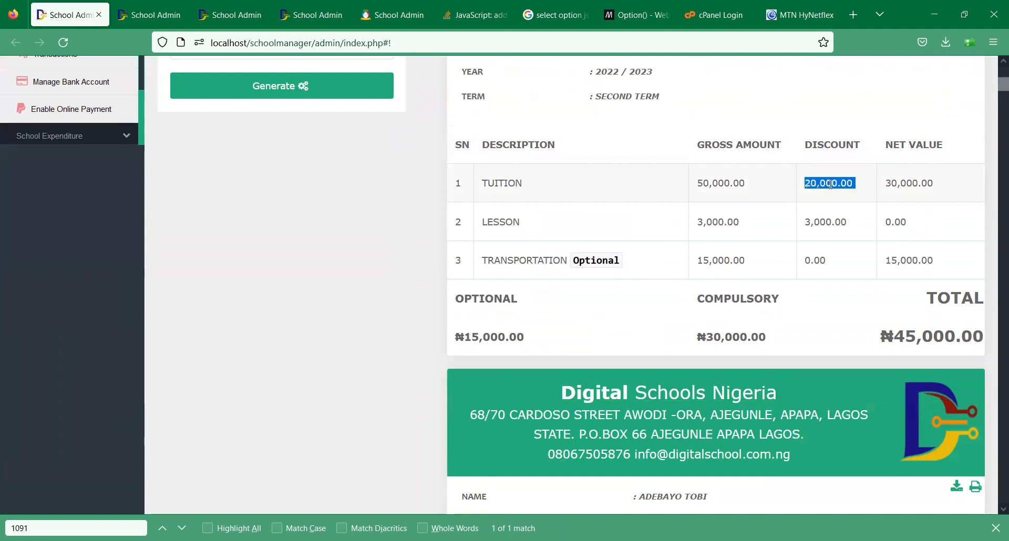
{"action": "triple_click", "coordinate": [931, 183]}
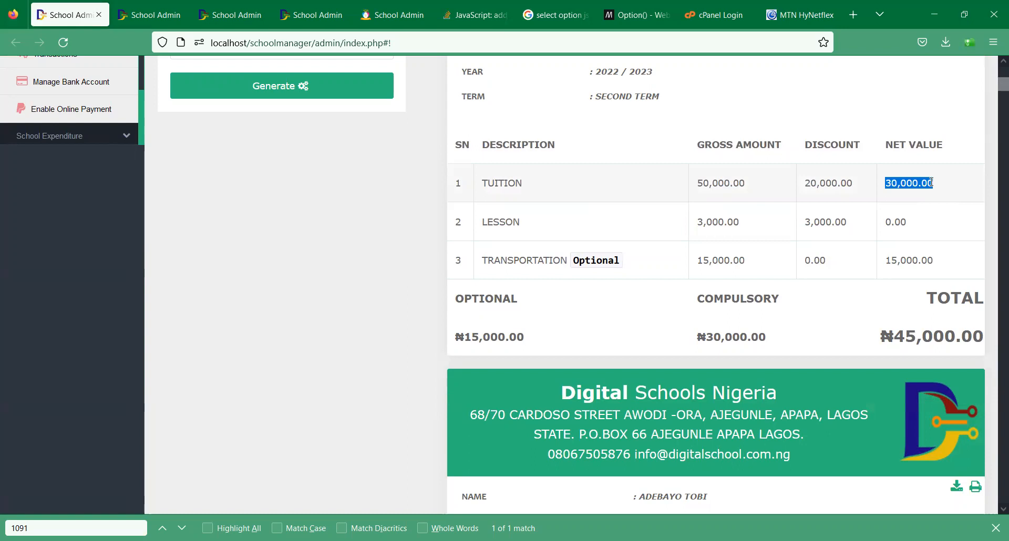
{"action": "double_click", "coordinate": [910, 216]}
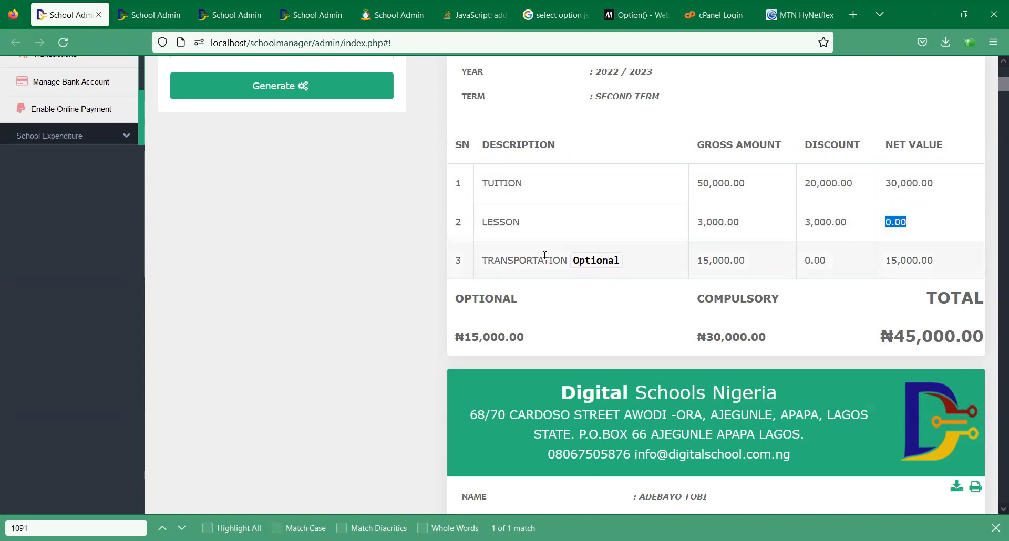
{"action": "triple_click", "coordinate": [504, 262]}
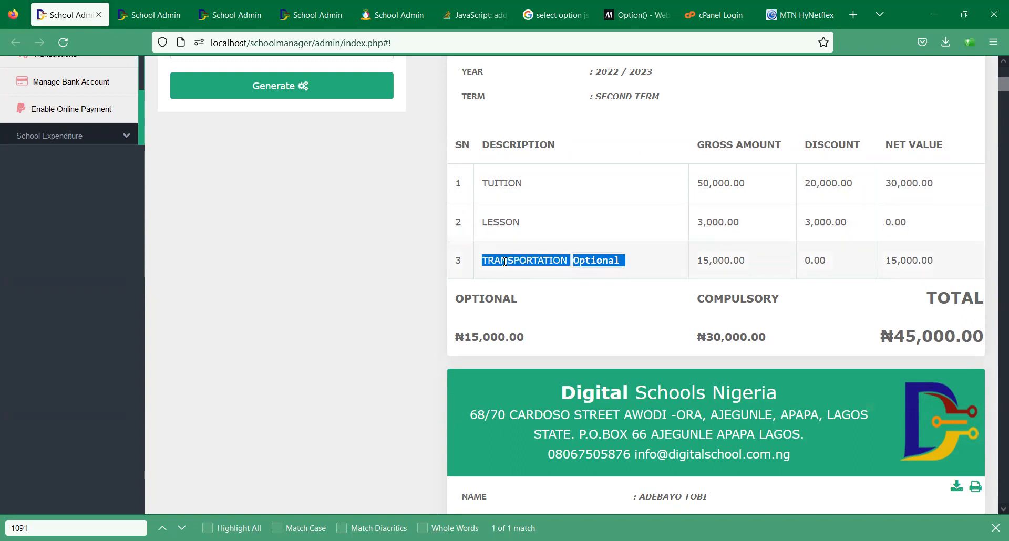
{"action": "left_click", "coordinate": [646, 276]}
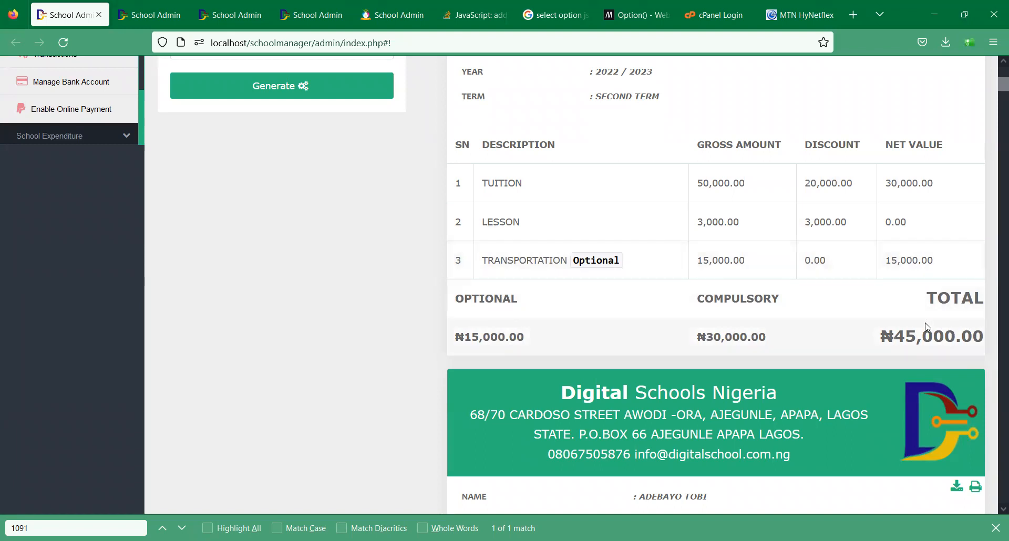
- Check the second invoice's ₦68,000.00 total
{"action": "left_click_drag", "start_coordinate": [995, 93], "coordinate": [995, 104]}
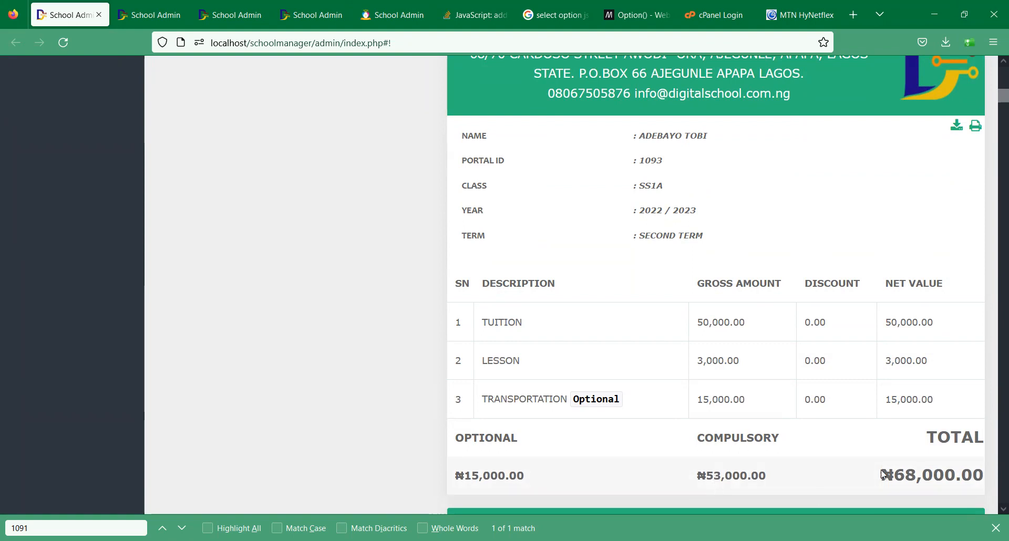
{"action": "left_click_drag", "start_coordinate": [881, 476], "coordinate": [989, 475]}
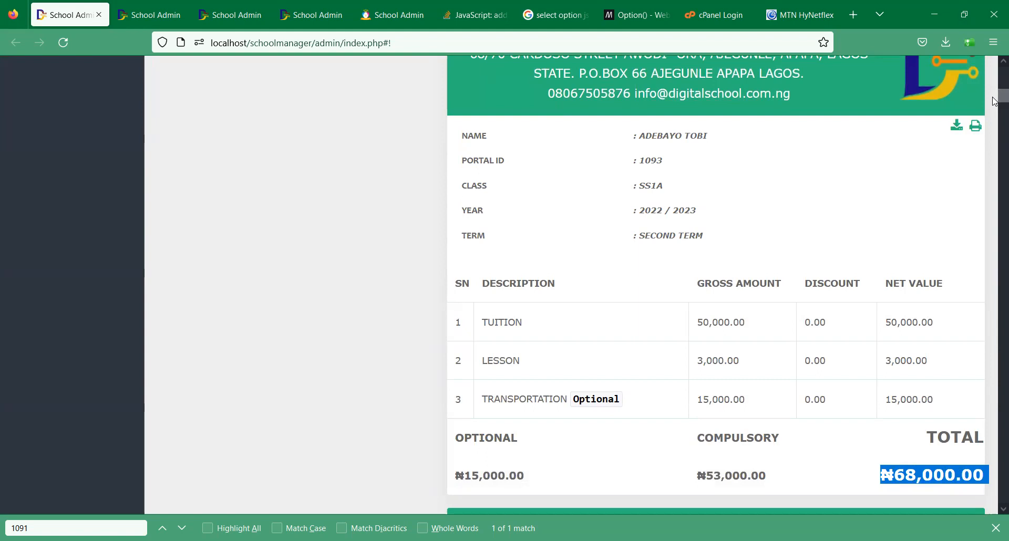
{"action": "scroll", "coordinate": [993, 87], "scroll_direction": "up", "scroll_amount": 10}
{"action": "scroll", "coordinate": [993, 84], "scroll_direction": "down", "scroll_amount": 3}
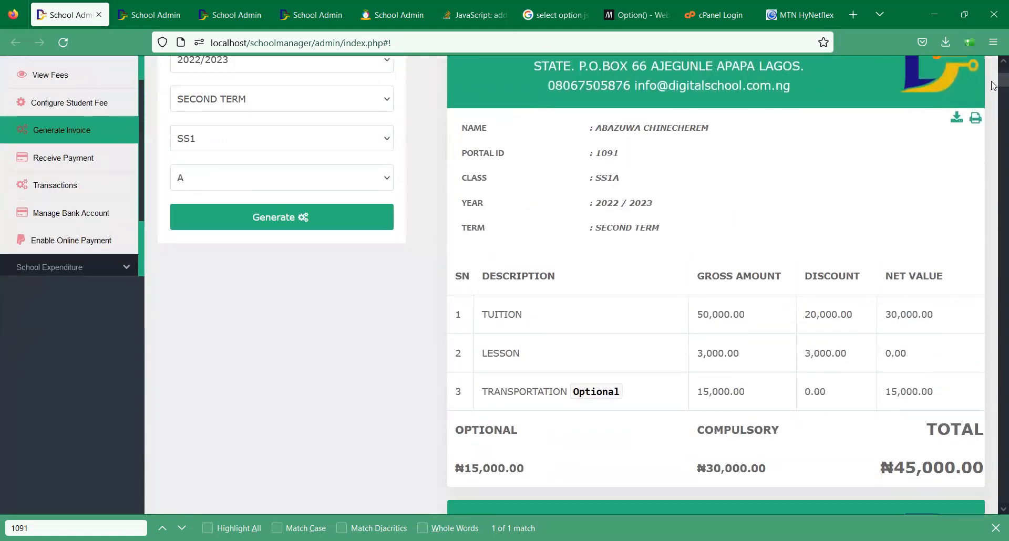
- Download portal ID 1091's invoice as a PDF, then go back to the portal tab
{"action": "left_click", "coordinate": [956, 119]}
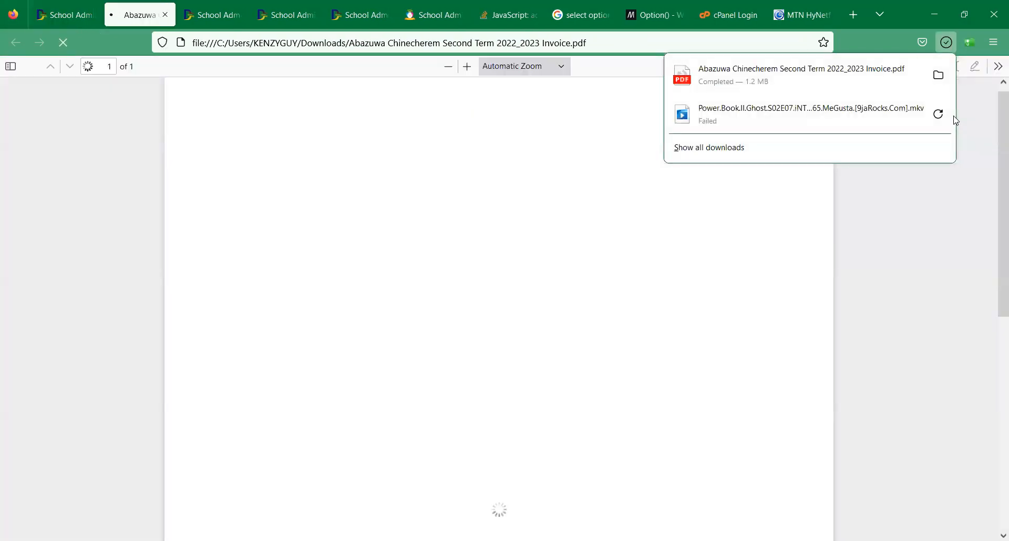
{"action": "scroll", "coordinate": [978, 137], "scroll_direction": "down", "scroll_amount": 6}
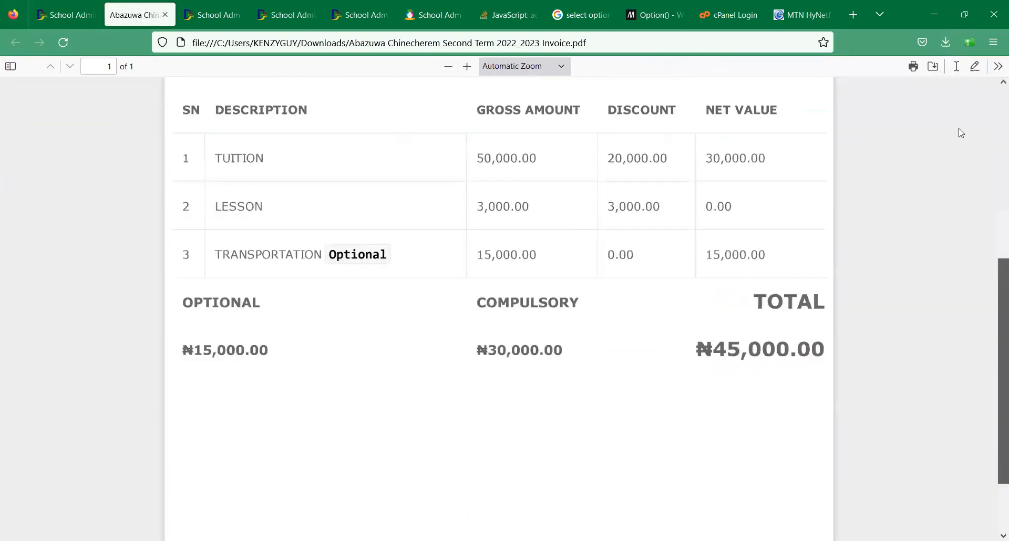
{"action": "scroll", "coordinate": [959, 130], "scroll_direction": "up", "scroll_amount": 7}
{"action": "left_click", "coordinate": [74, 15]}
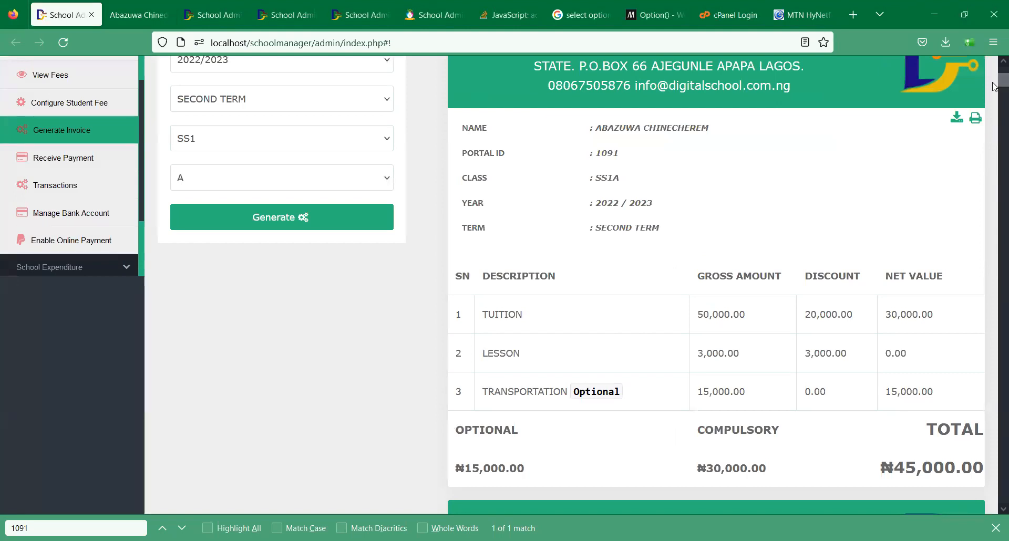
{"action": "scroll", "coordinate": [995, 87], "scroll_direction": "up", "scroll_amount": 4}
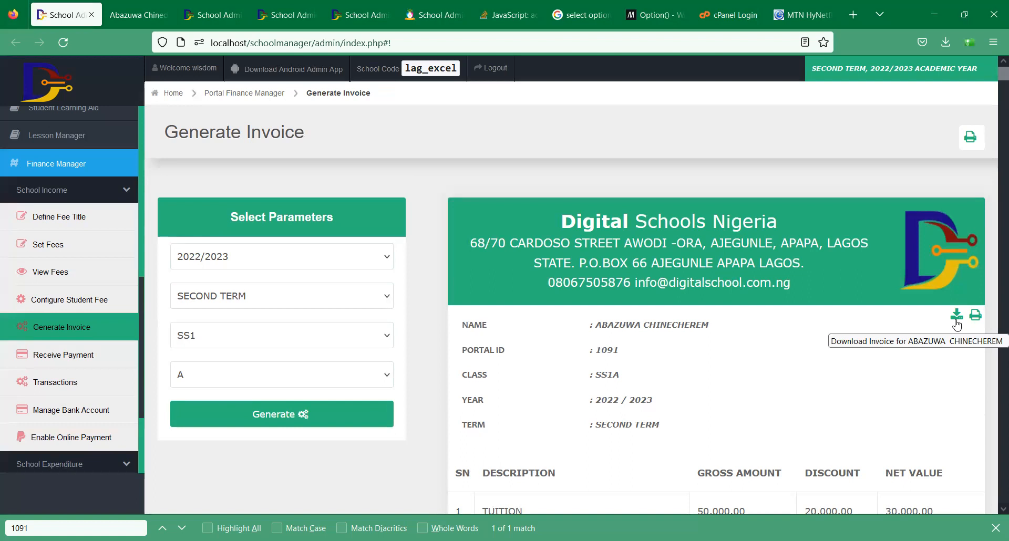
- Open Receive Payment and change the class from BASIC1 to SS1 for 2022/2023 second term
{"action": "left_click", "coordinate": [81, 351]}
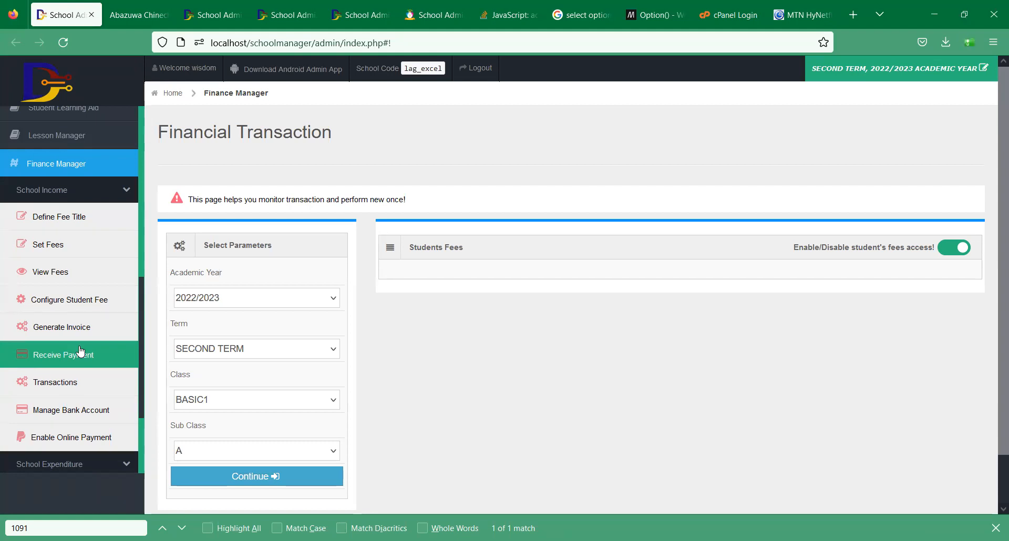
{"action": "left_click", "coordinate": [243, 402]}
{"action": "key", "text": "s"}
{"action": "key", "text": "Return"}
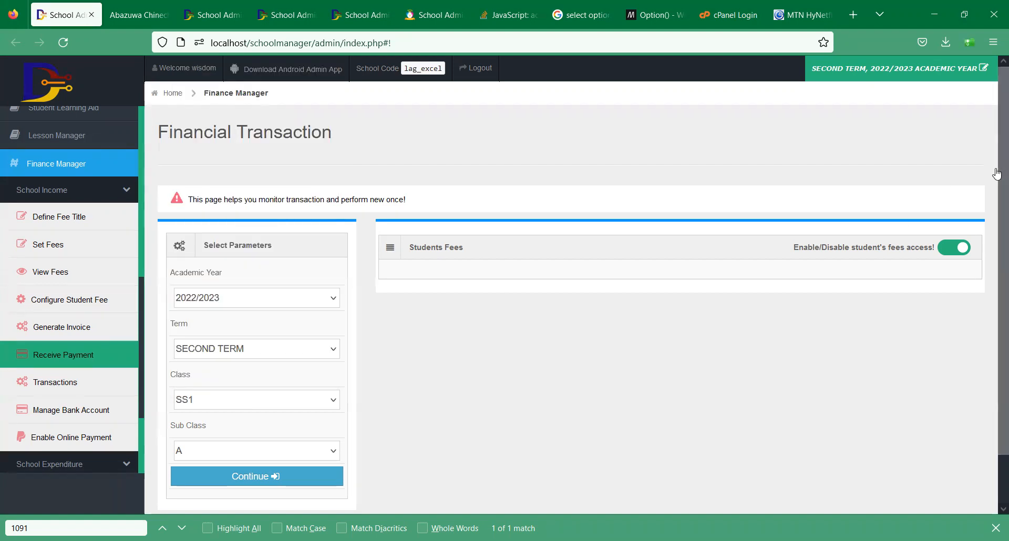
{"action": "scroll", "coordinate": [257, 462], "scroll_direction": "down", "scroll_amount": 2}
- Load the SS1A fee list, check the 45,000 due, and open the first student's payment form
{"action": "left_click", "coordinate": [222, 436]}
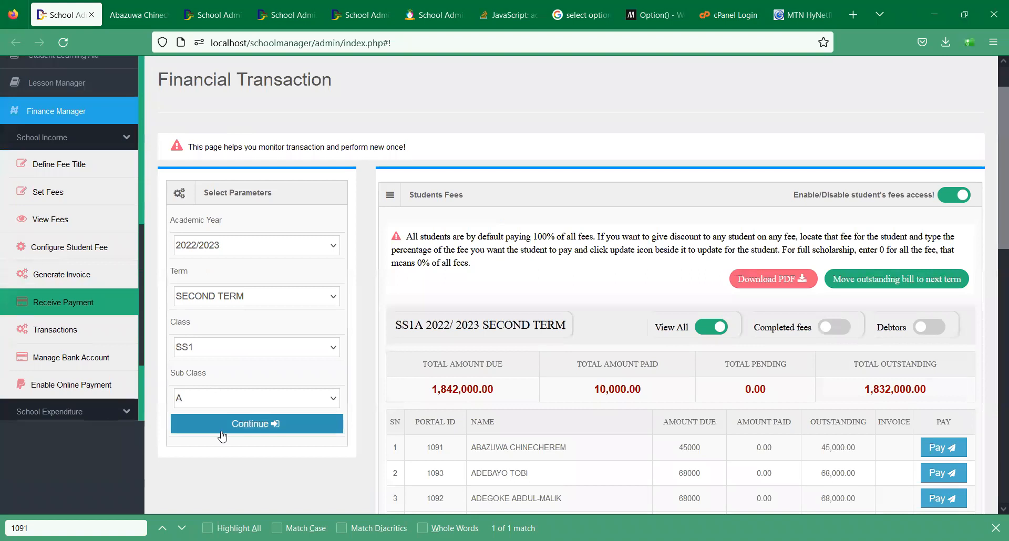
{"action": "scroll", "coordinate": [994, 270], "scroll_direction": "down", "scroll_amount": 3}
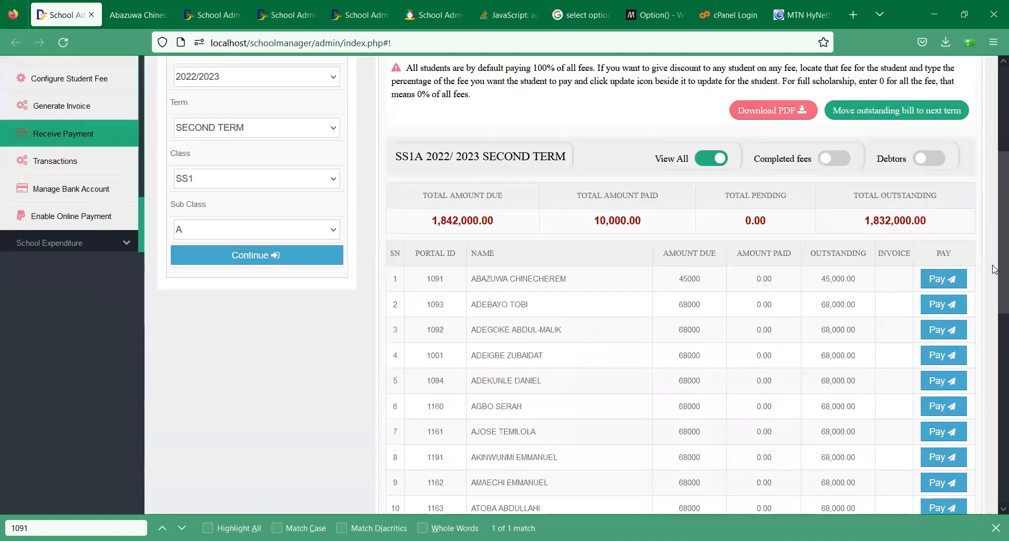
{"action": "scroll", "coordinate": [994, 269], "scroll_direction": "down", "scroll_amount": 9}
{"action": "scroll", "coordinate": [982, 352], "scroll_direction": "up", "scroll_amount": 8}
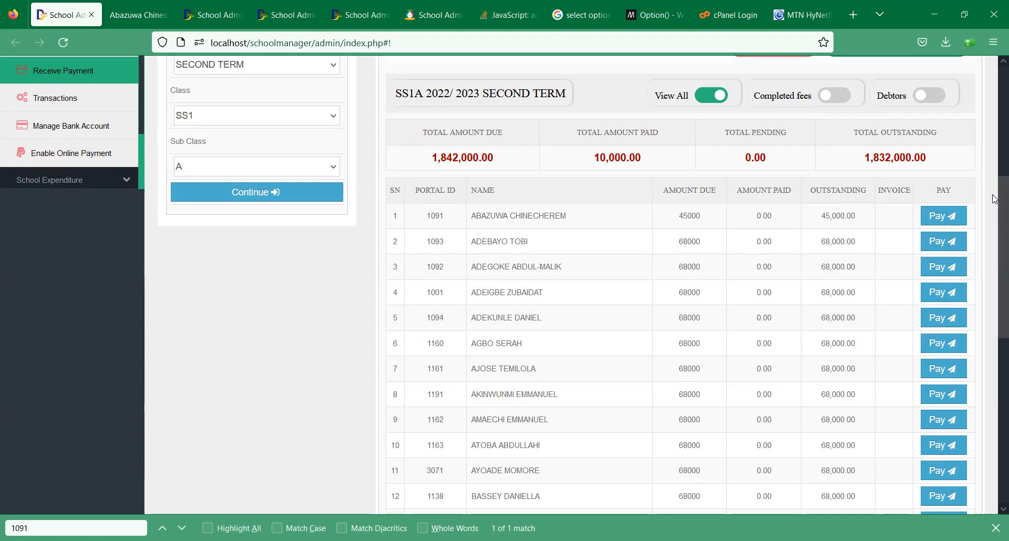
{"action": "scroll", "coordinate": [578, 229], "scroll_direction": "up", "scroll_amount": 1}
{"action": "triple_click", "coordinate": [502, 203]}
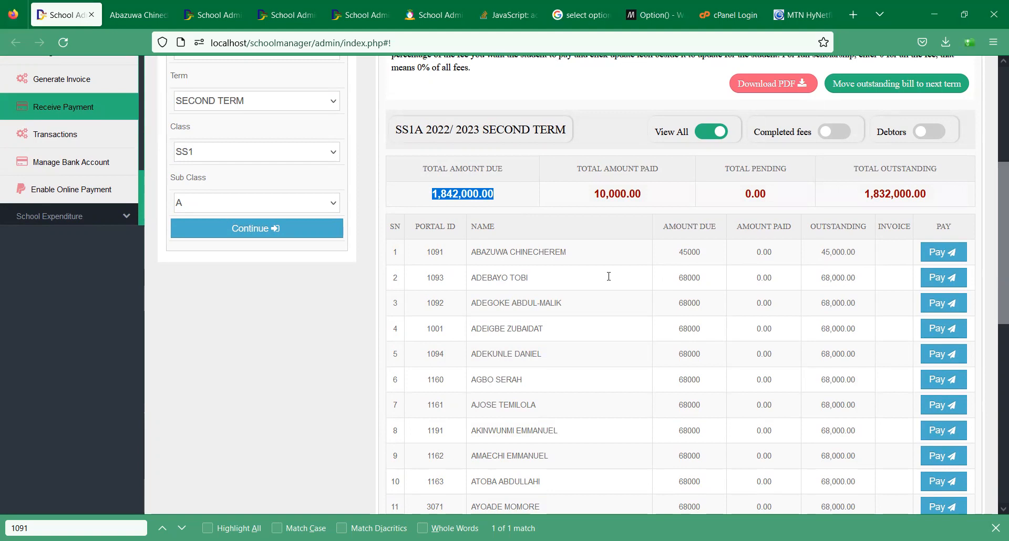
{"action": "left_click", "coordinate": [587, 260]}
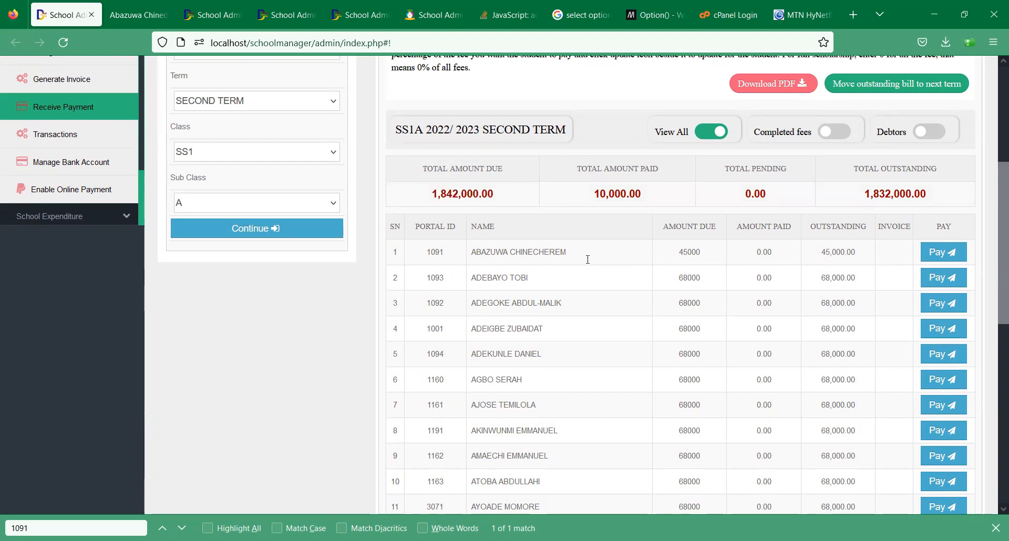
{"action": "left_click", "coordinate": [938, 253]}
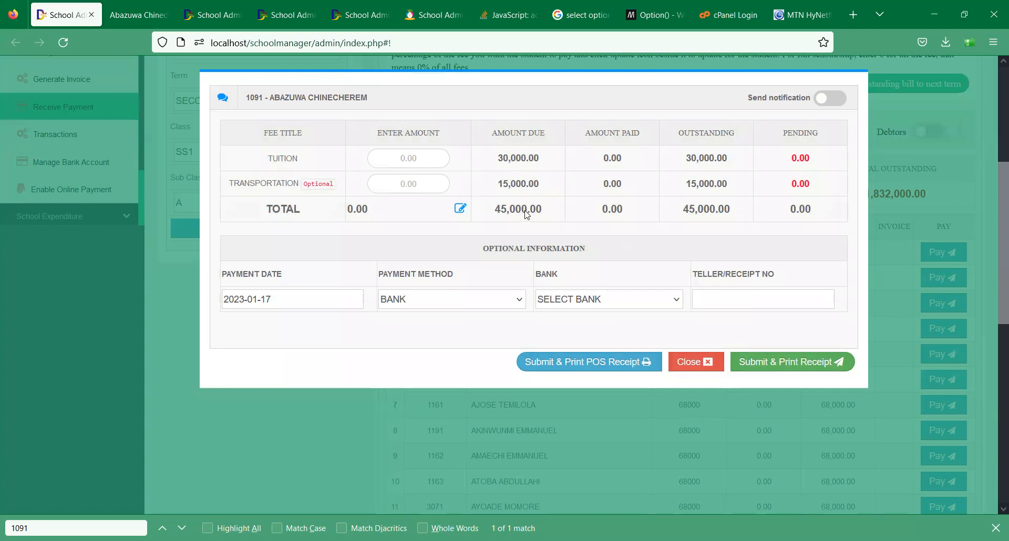
- Turn on the payment notification and set the total payment to 35,000
{"action": "left_click", "coordinate": [822, 107]}
{"action": "left_click", "coordinate": [428, 159]}
{"action": "left_click", "coordinate": [417, 183]}
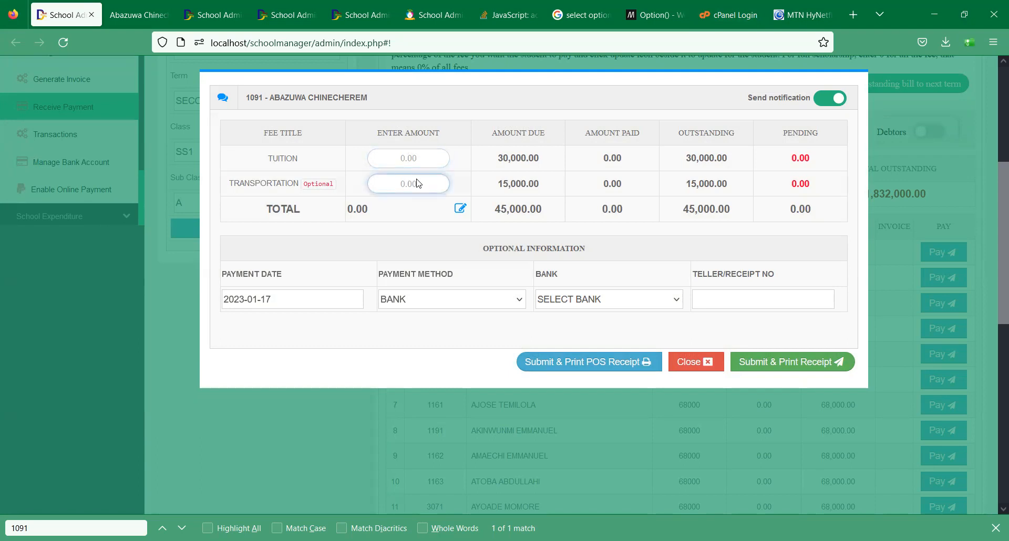
{"action": "left_click", "coordinate": [461, 208]}
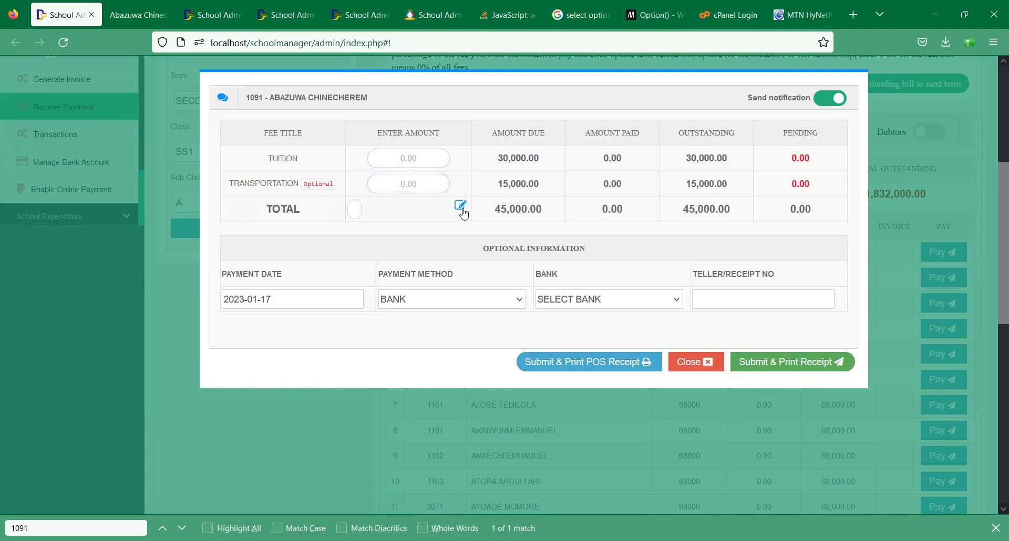
{"action": "type", "text": "45000"}
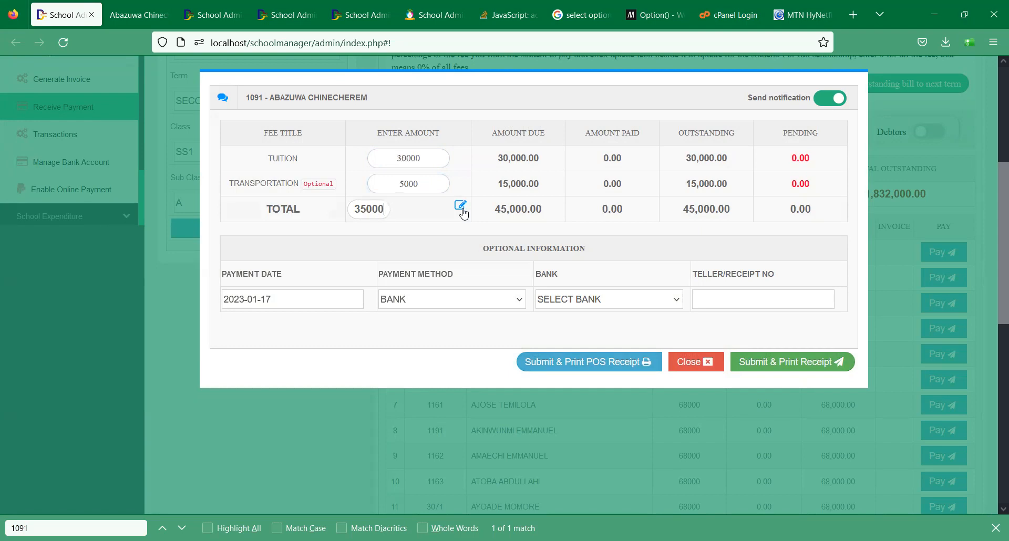
{"action": "double_click", "coordinate": [364, 212]}
{"action": "type", "text": "35000"}
- Set the payment date to 13 January 2023 and look through the bank list
{"action": "left_click", "coordinate": [282, 299]}
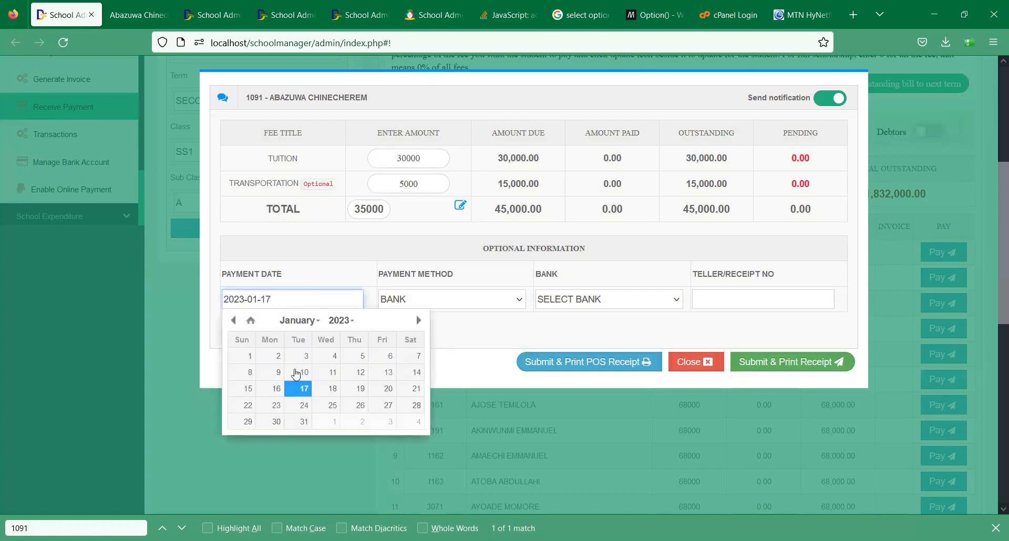
{"action": "left_click", "coordinate": [388, 373]}
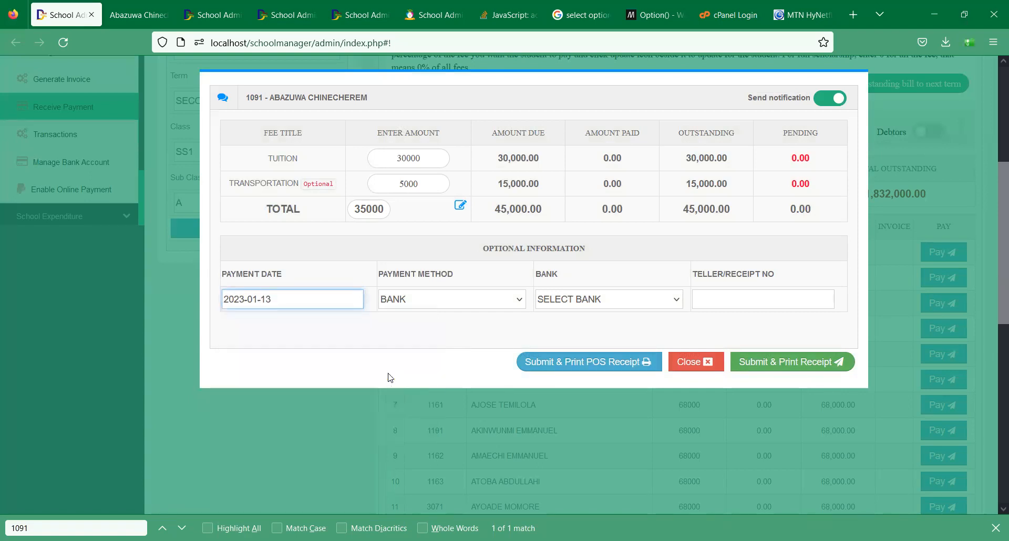
{"action": "left_click", "coordinate": [626, 308]}
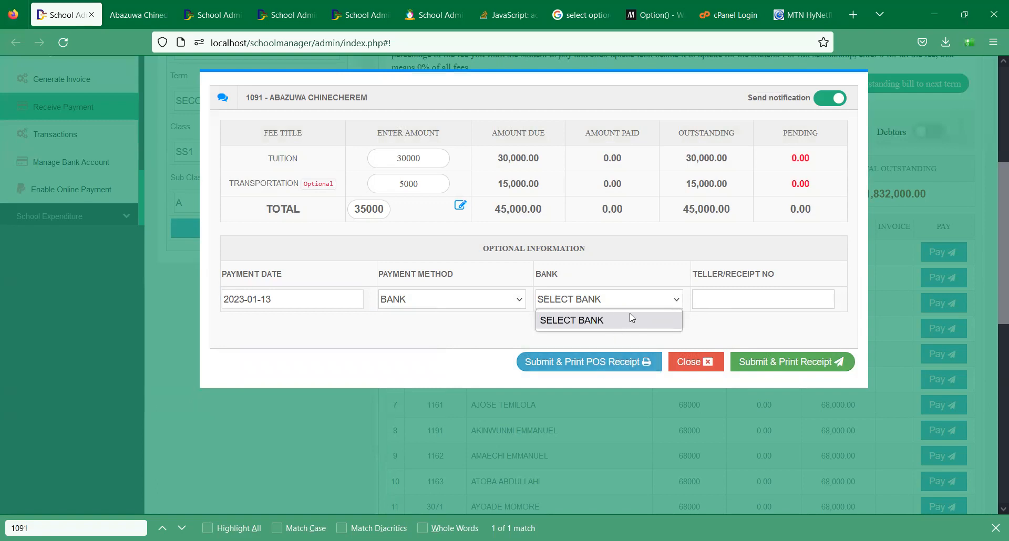
{"action": "left_click", "coordinate": [690, 361]}
- Close the payment form without submitting it
{"action": "left_click", "coordinate": [690, 362]}
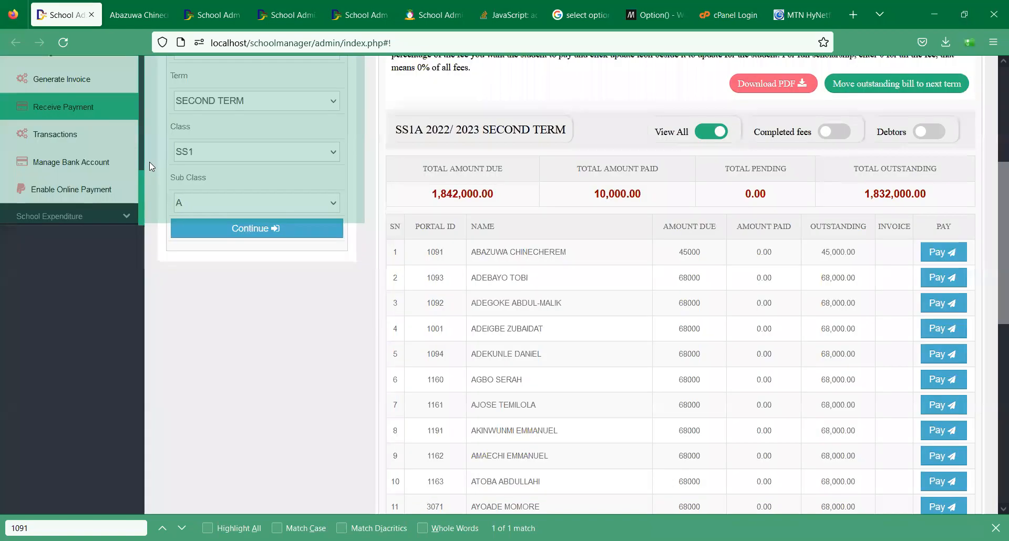
{"action": "scroll", "coordinate": [138, 173], "scroll_direction": "down", "scroll_amount": 2}
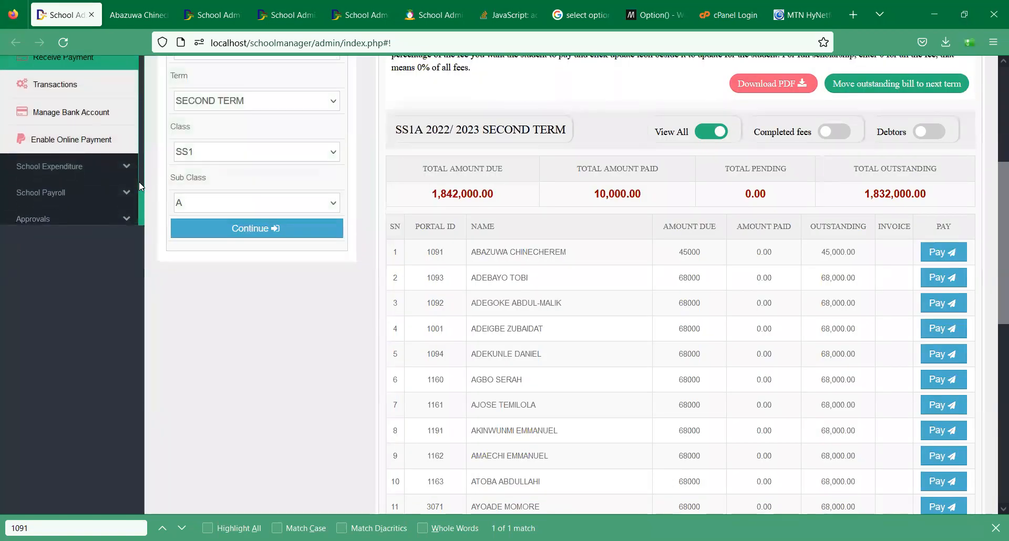
{"action": "scroll", "coordinate": [993, 198], "scroll_direction": "up", "scroll_amount": 1}
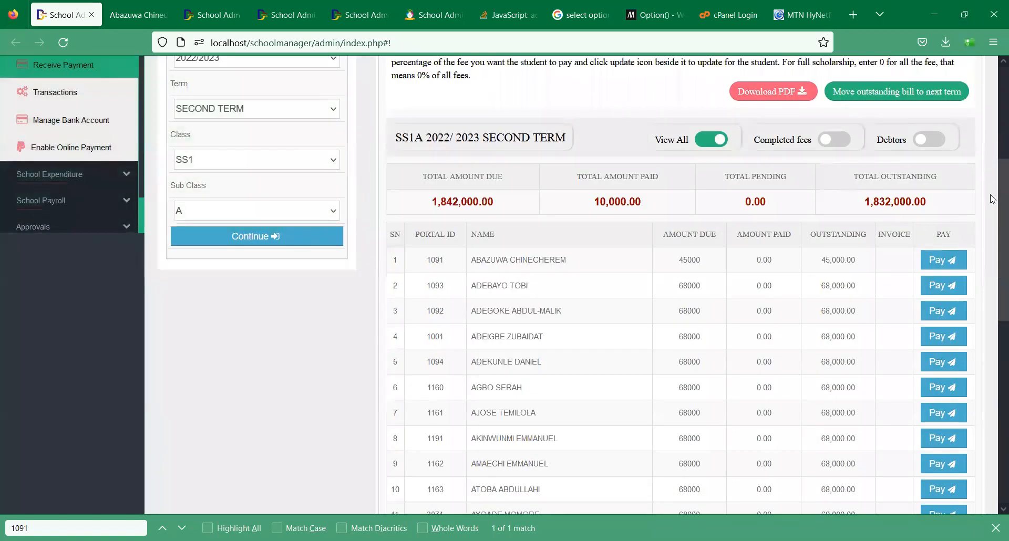
{"action": "scroll", "coordinate": [992, 199], "scroll_direction": "up", "scroll_amount": 3}
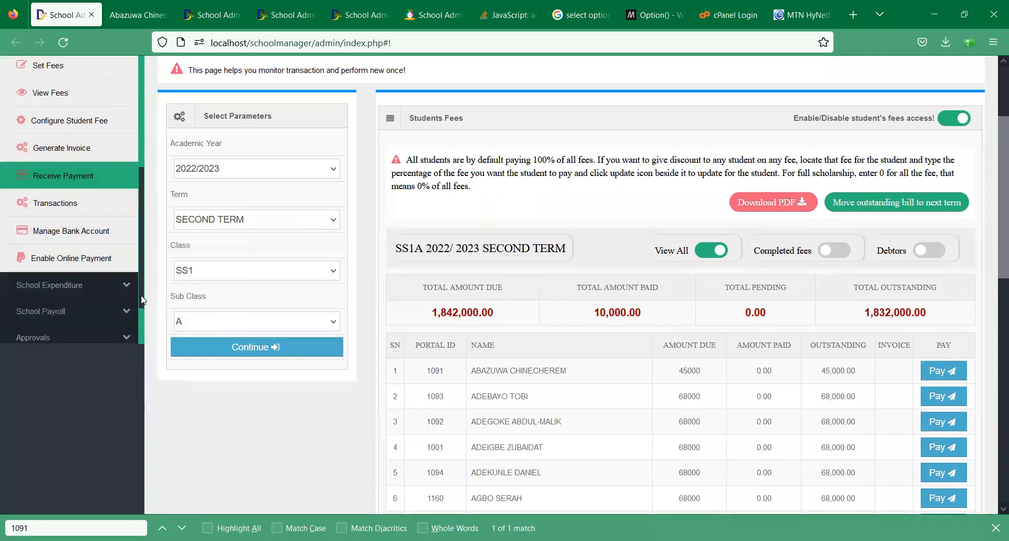
{"action": "scroll", "coordinate": [139, 301], "scroll_direction": "down", "scroll_amount": 2}
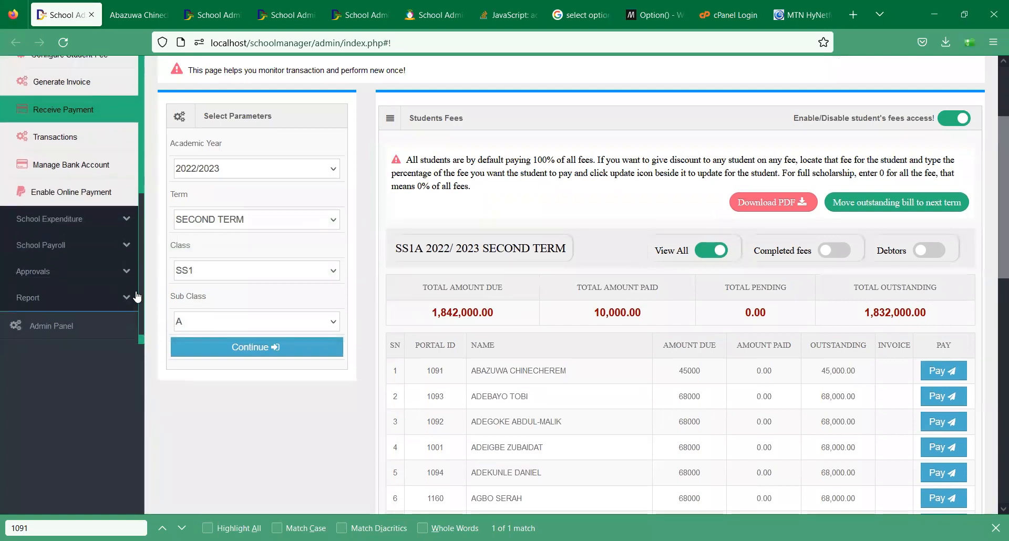
{"action": "scroll", "coordinate": [137, 297], "scroll_direction": "up", "scroll_amount": 1}
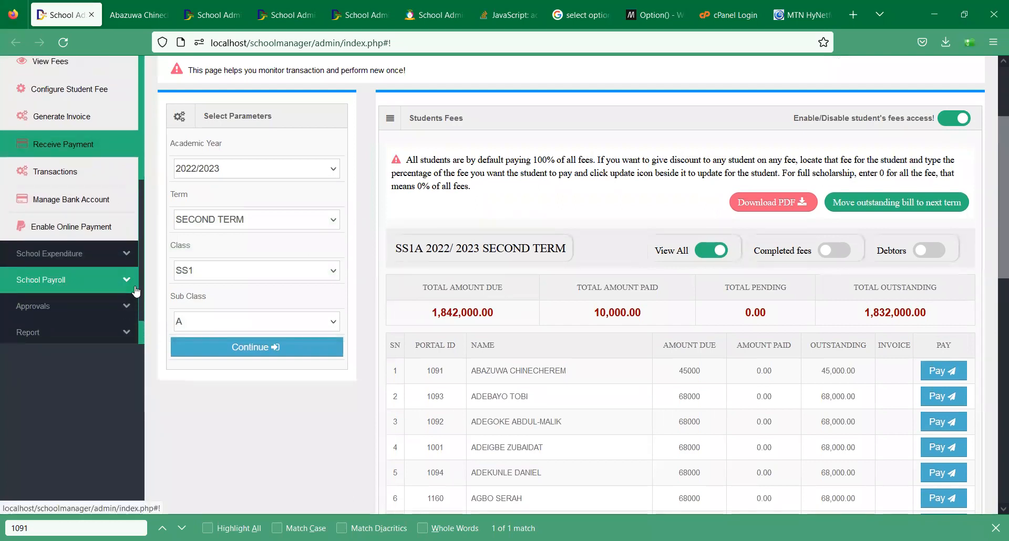
- In Manage Bank Account, enter GTB as the bank name
{"action": "left_click", "coordinate": [62, 207]}
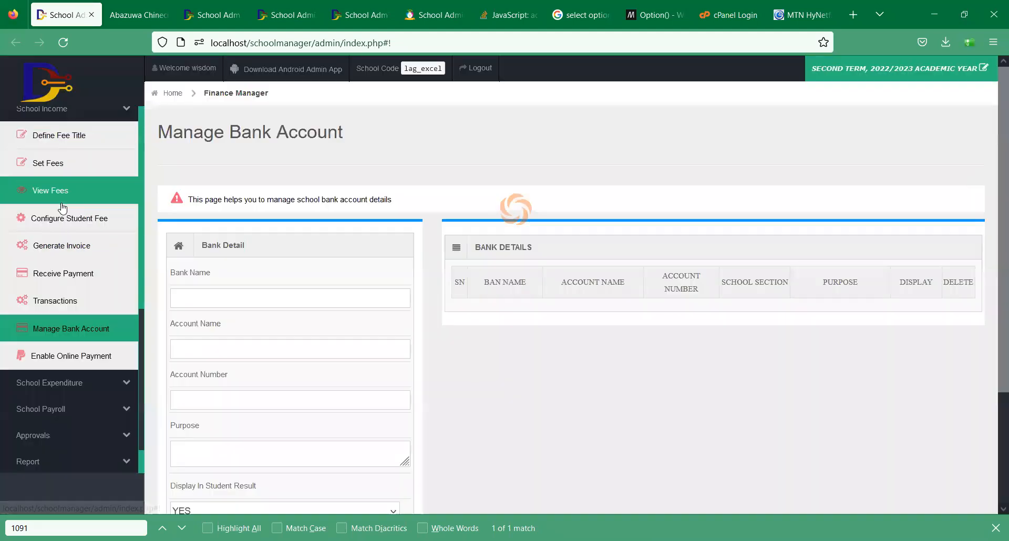
{"action": "left_click", "coordinate": [278, 299]}
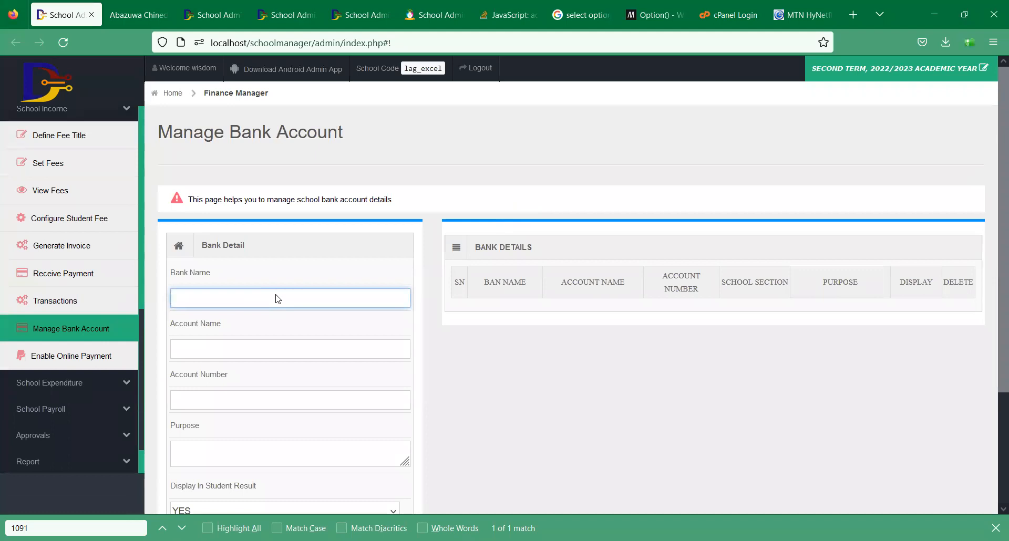
{"action": "type", "text": "d"}
{"action": "key", "text": "BackSpace"}
{"action": "type", "text": "DigitalSchool"}
{"action": "left_click", "coordinate": [196, 299]}
{"action": "triple_click", "coordinate": [206, 299]}
{"action": "key", "text": "ctrl+c"}
{"action": "key", "text": "BackSpace"}
{"action": "type", "text": "GTB"}
- Fill in account name Digital School, the account number, and purpose School Fees
{"action": "key", "text": "Tab"}
{"action": "key", "text": "ctrl+v"}
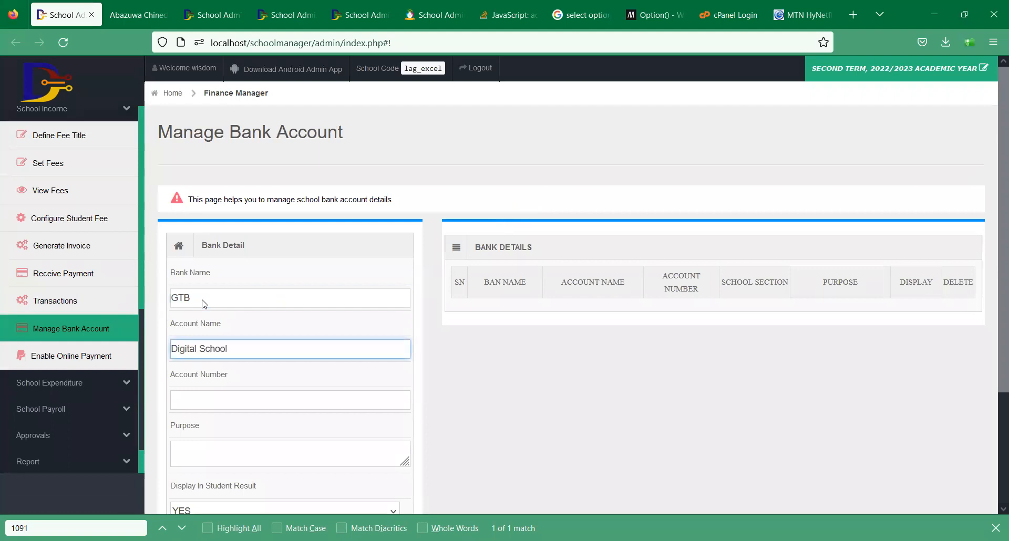
{"action": "left_click", "coordinate": [207, 402]}
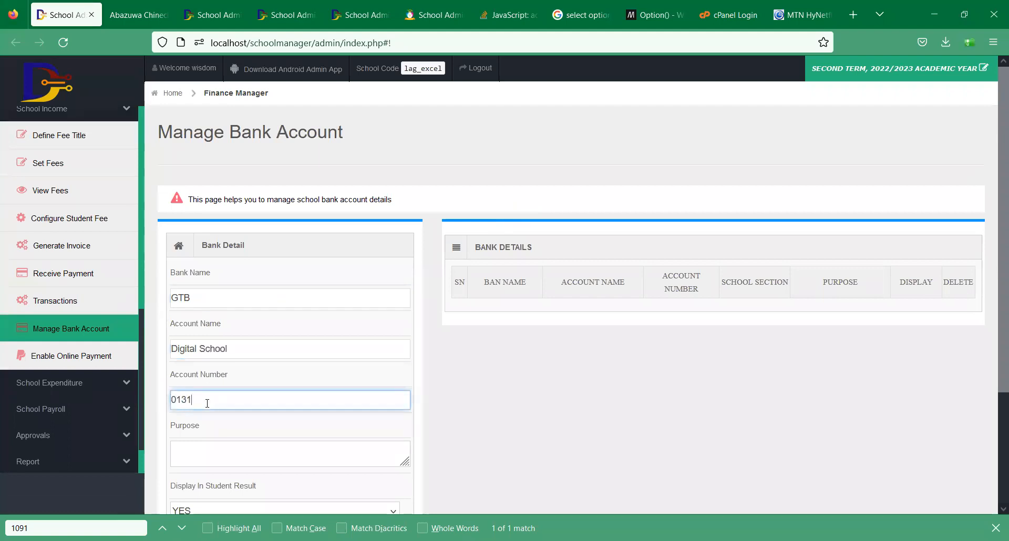
{"action": "key", "text": "Tab"}
{"action": "type", "text": "School Fees"}
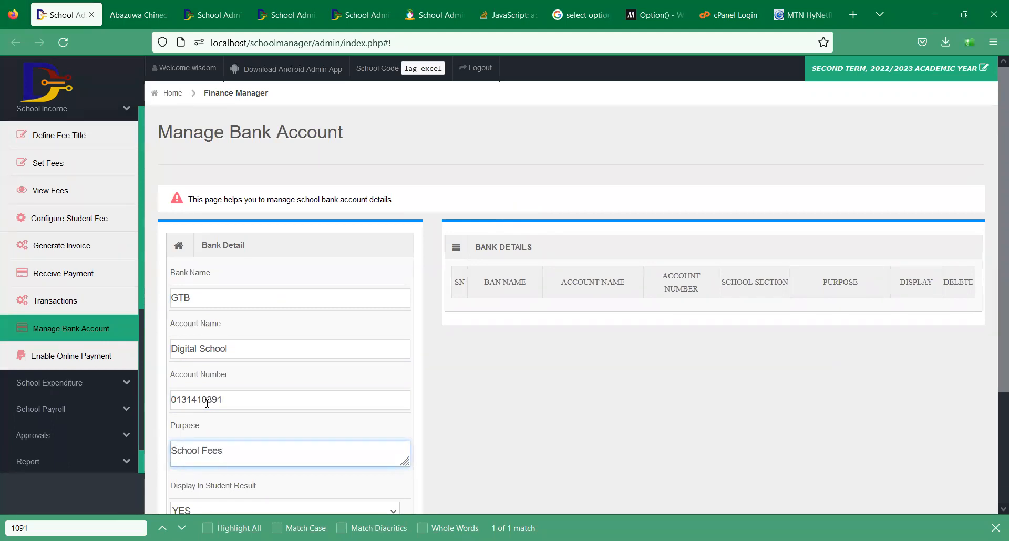
- Change the purpose to Tuition and keep display in student result as YES
{"action": "scroll", "coordinate": [771, 253], "scroll_direction": "down", "scroll_amount": 3}
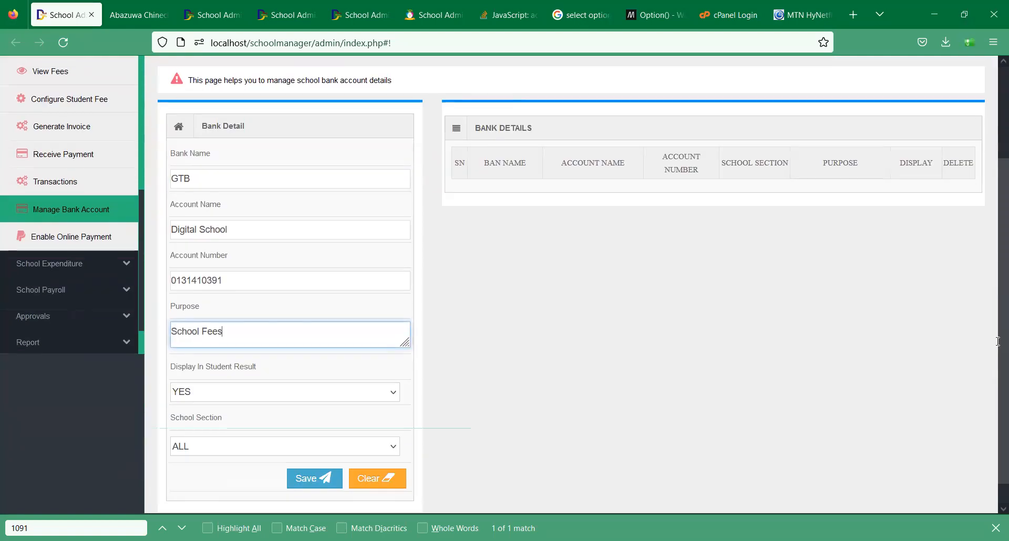
{"action": "left_click", "coordinate": [182, 390]}
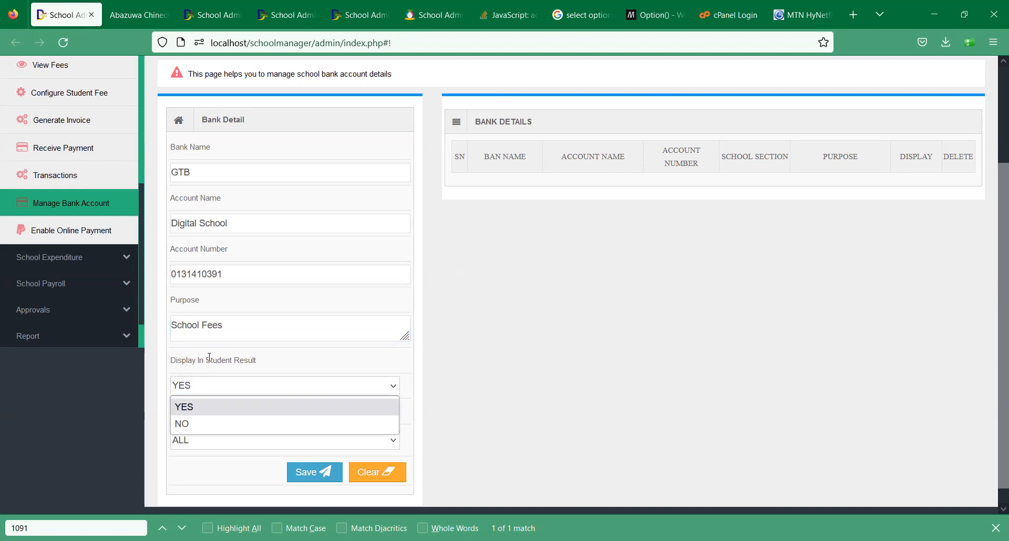
{"action": "triple_click", "coordinate": [240, 326]}
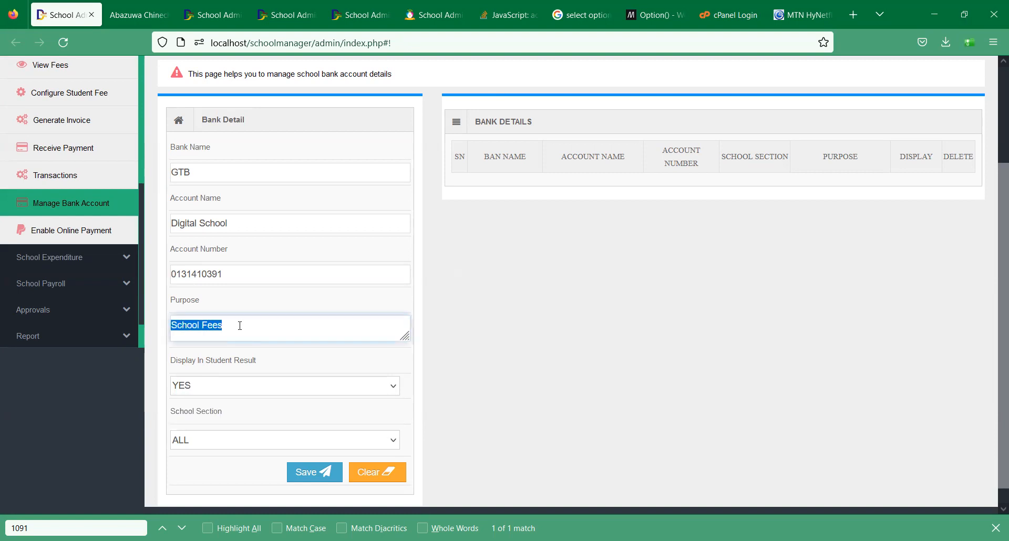
{"action": "type", "text": "T"}
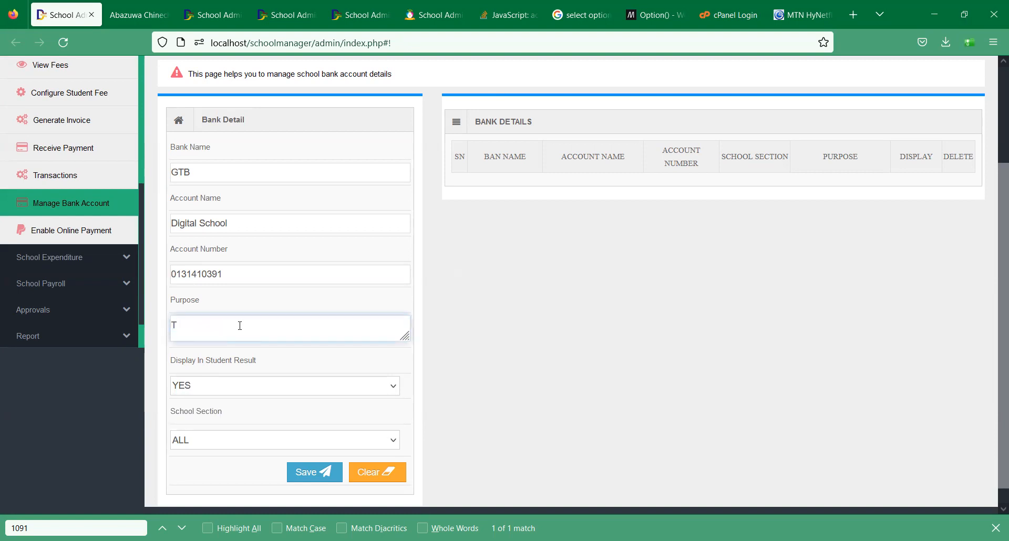
{"action": "type", "text": "uition"}
{"action": "left_click", "coordinate": [213, 395]}
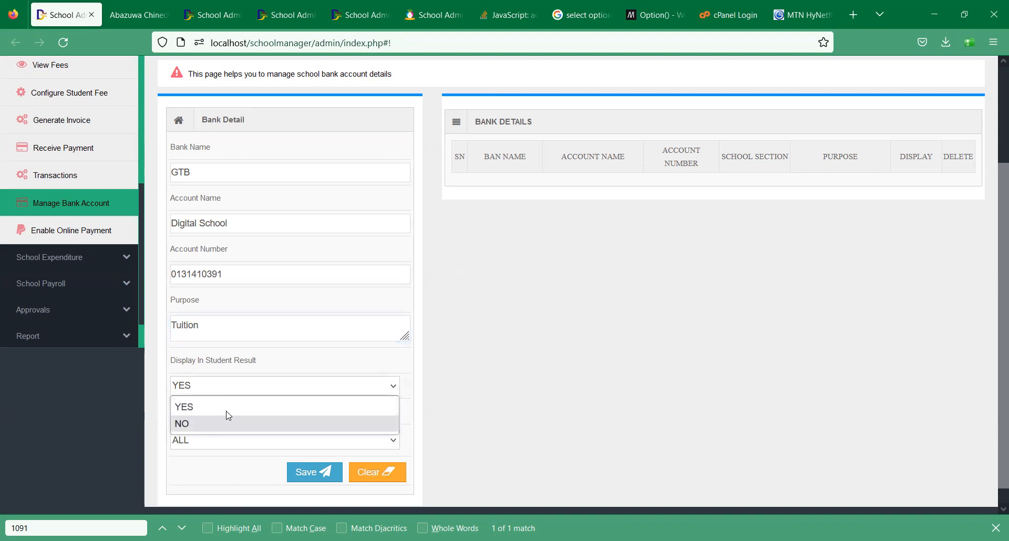
{"action": "left_click", "coordinate": [463, 391]}
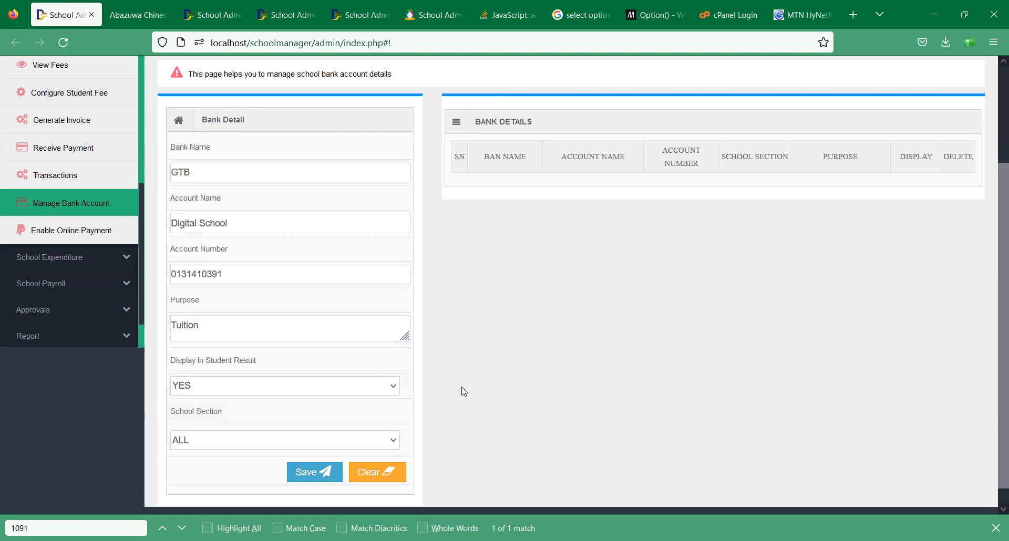
- Set the school section to ALL, save the bank account, and go to Receive Payment
{"action": "left_click", "coordinate": [214, 441]}
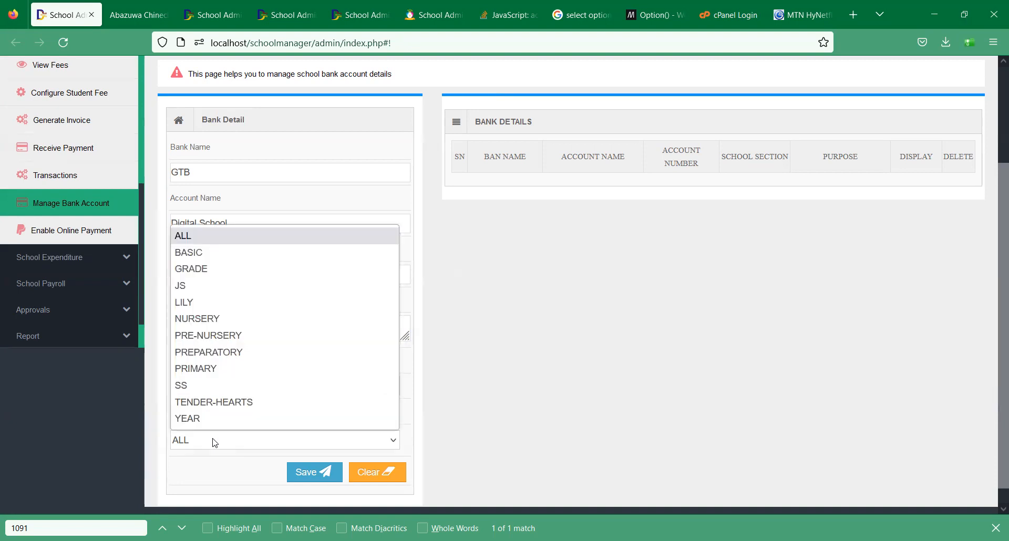
{"action": "left_click", "coordinate": [192, 253]}
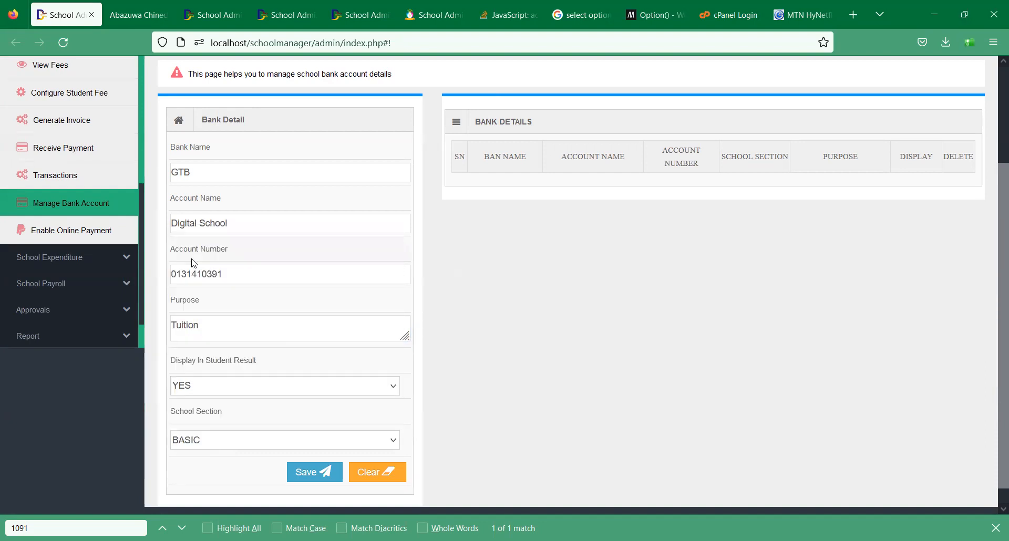
{"action": "left_click", "coordinate": [217, 447]}
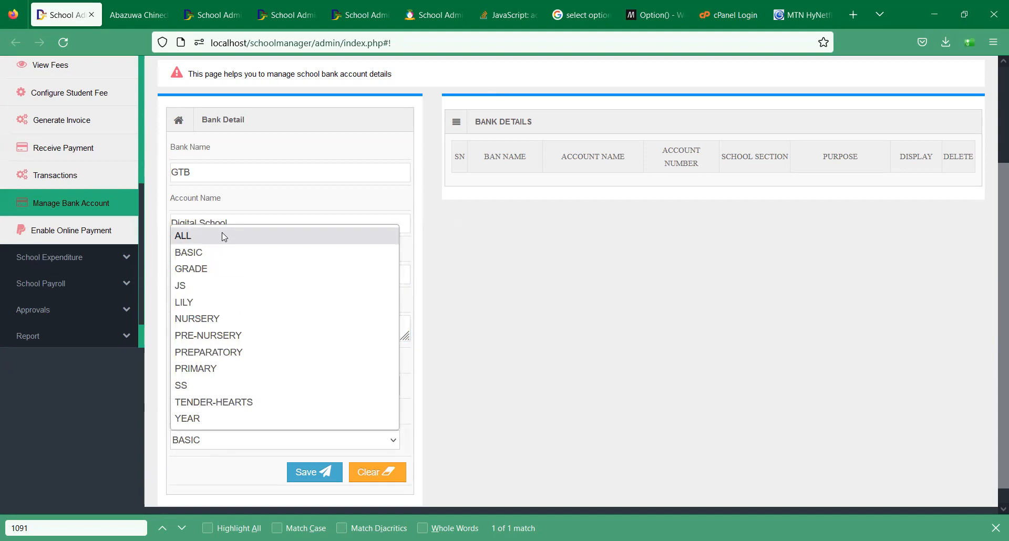
{"action": "left_click", "coordinate": [224, 237]}
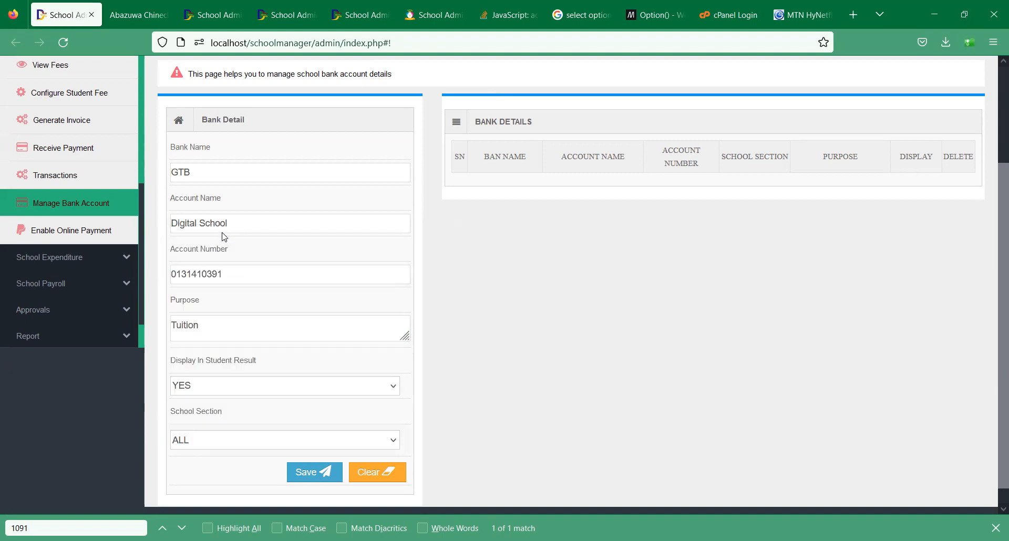
{"action": "left_click", "coordinate": [302, 475]}
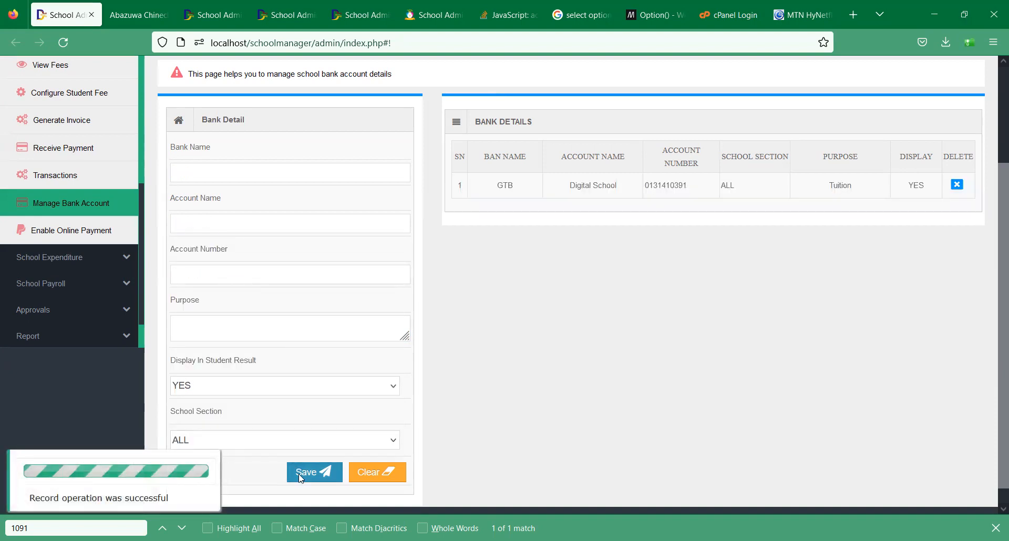
{"action": "left_click", "coordinate": [67, 151]}
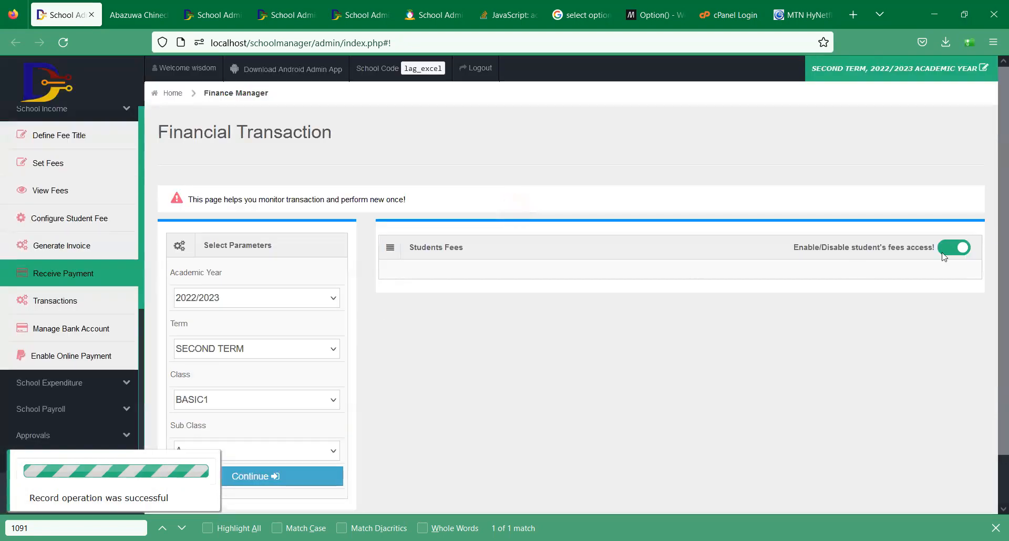
- Load the SS1 A fee list and open the second student's payment form showing 68,000 due
{"action": "scroll", "coordinate": [995, 230], "scroll_direction": "down", "scroll_amount": 1}
{"action": "left_click", "coordinate": [277, 345]}
{"action": "key", "text": "s"}
{"action": "key", "text": "Return"}
{"action": "left_click", "coordinate": [280, 418]}
{"action": "scroll", "coordinate": [683, 284], "scroll_direction": "down", "scroll_amount": 5}
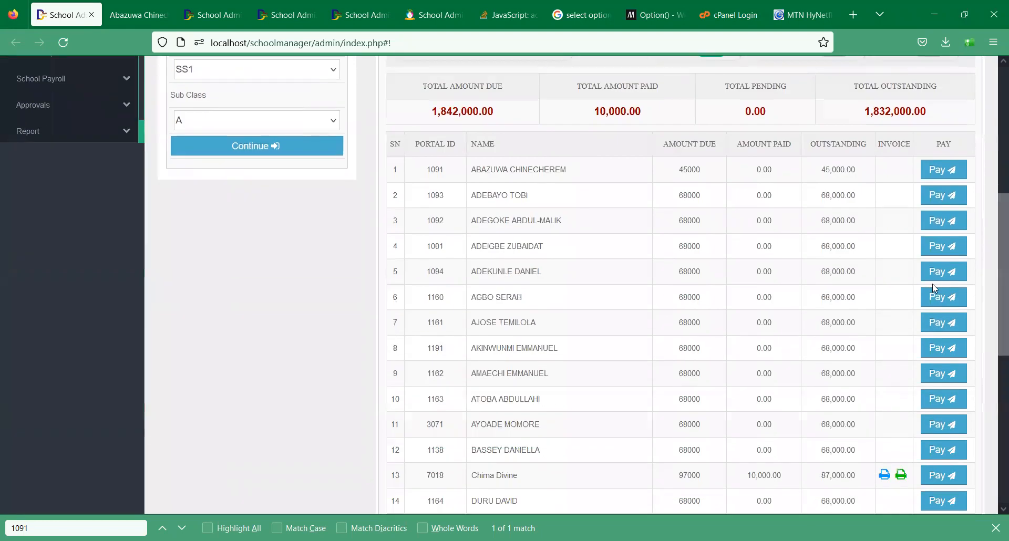
{"action": "left_click", "coordinate": [942, 198]}
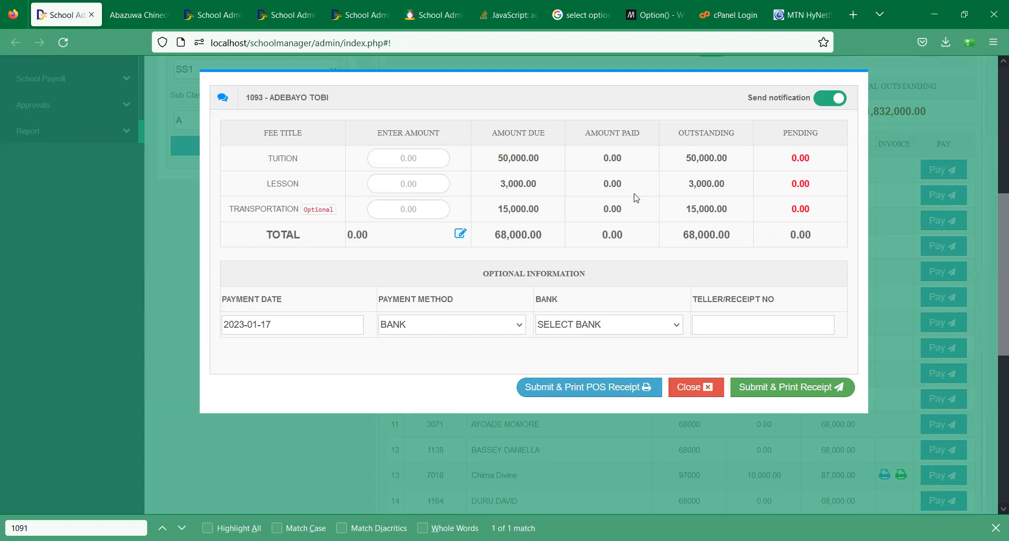
- Turn the payment form's TOTAL field into an editable input box
{"action": "left_click", "coordinate": [461, 237]}
- Enter tuition 30000, lesson 1000 and transportation 5000, then close the form unsubmitted
{"action": "left_click", "coordinate": [409, 159]}
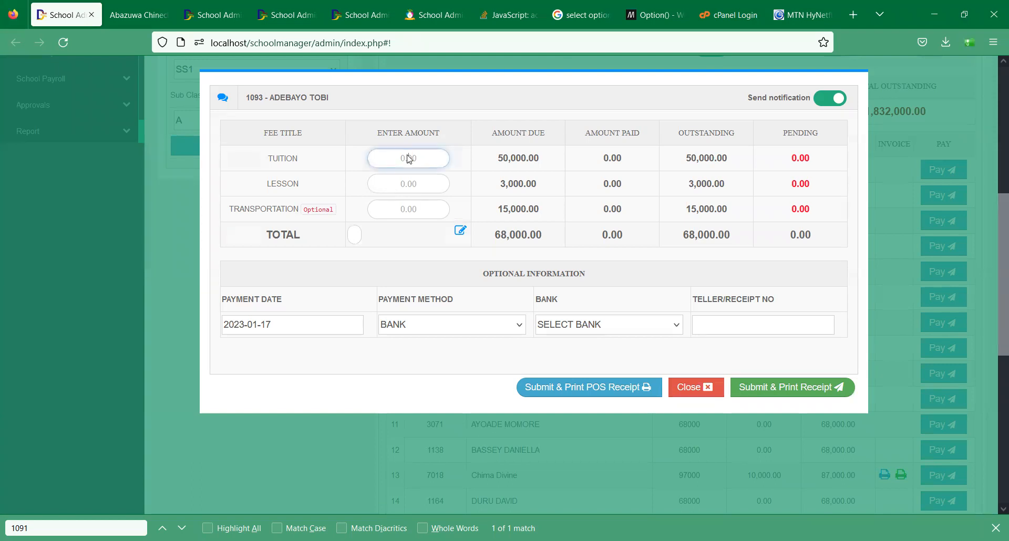
{"action": "type", "text": "30000"}
{"action": "key", "text": "Tab"}
{"action": "type", "text": "1000"}
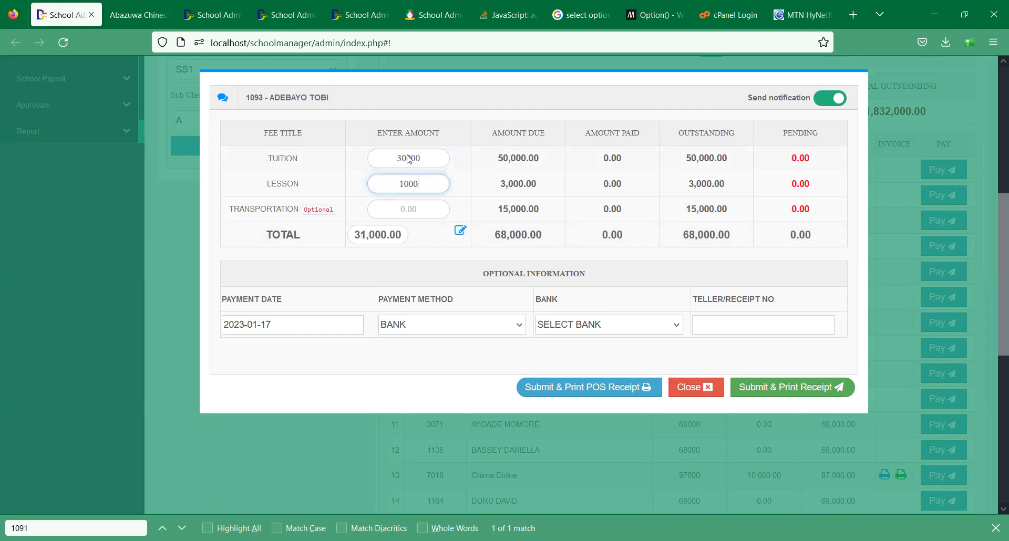
{"action": "key", "text": "Tab"}
{"action": "type", "text": "5000"}
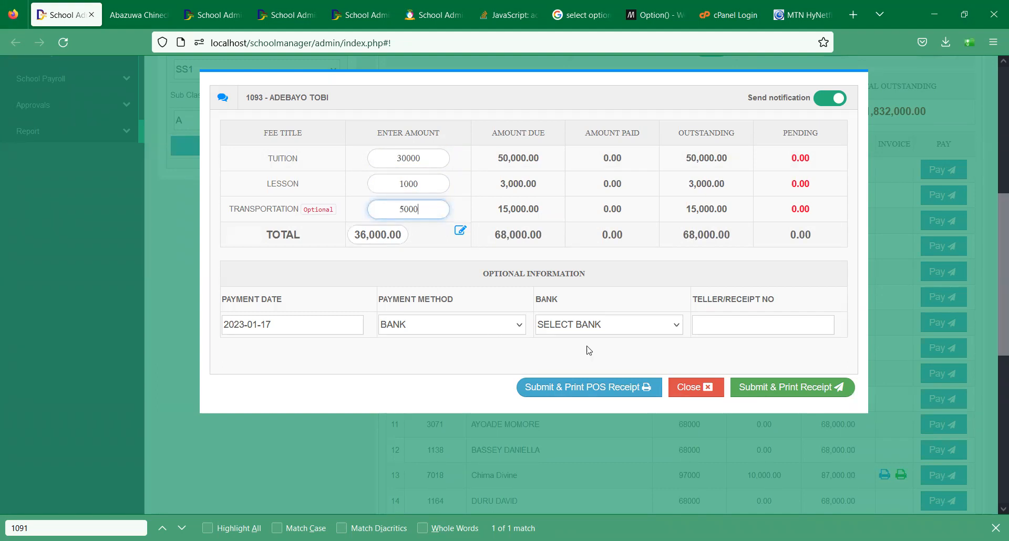
{"action": "left_click", "coordinate": [695, 387]}
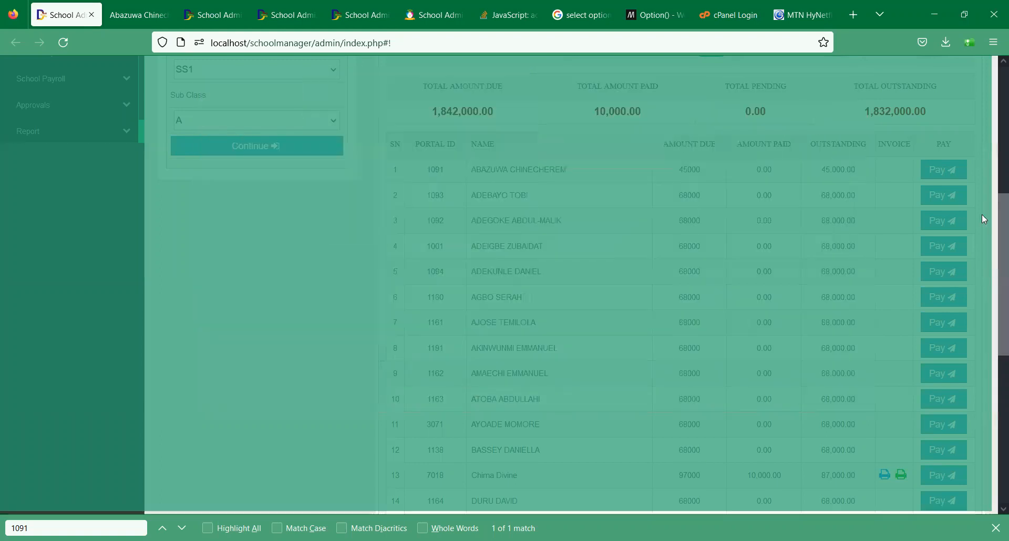
- Load SS1's fees in View Fees and reorder them so LESSON 3,000 sits above TUITION 50,000
{"action": "scroll", "coordinate": [132, 179], "scroll_direction": "up", "scroll_amount": 3}
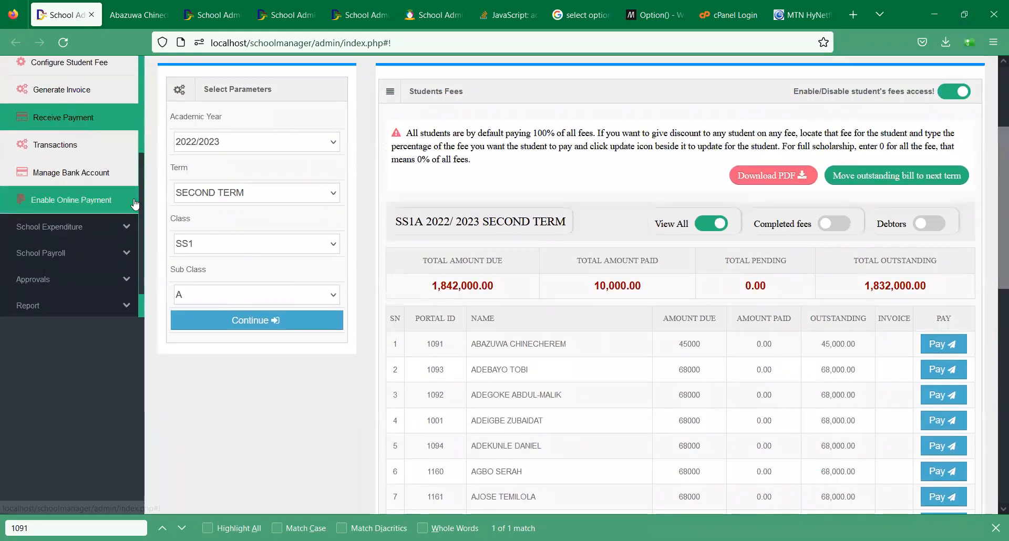
{"action": "scroll", "coordinate": [126, 174], "scroll_direction": "up", "scroll_amount": 3}
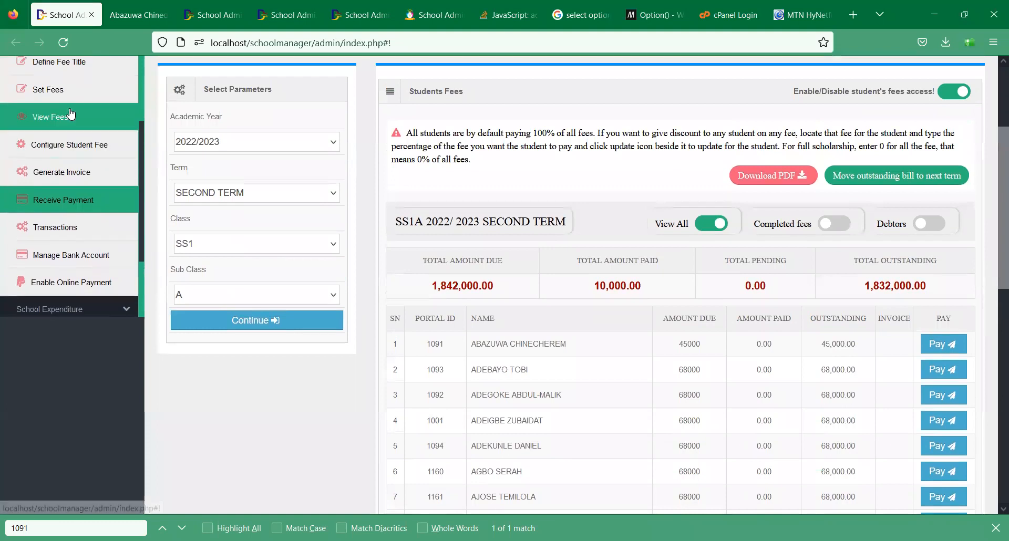
{"action": "left_click", "coordinate": [73, 113]}
{"action": "left_click", "coordinate": [222, 363]}
{"action": "key", "text": "s"}
{"action": "key", "text": "Return"}
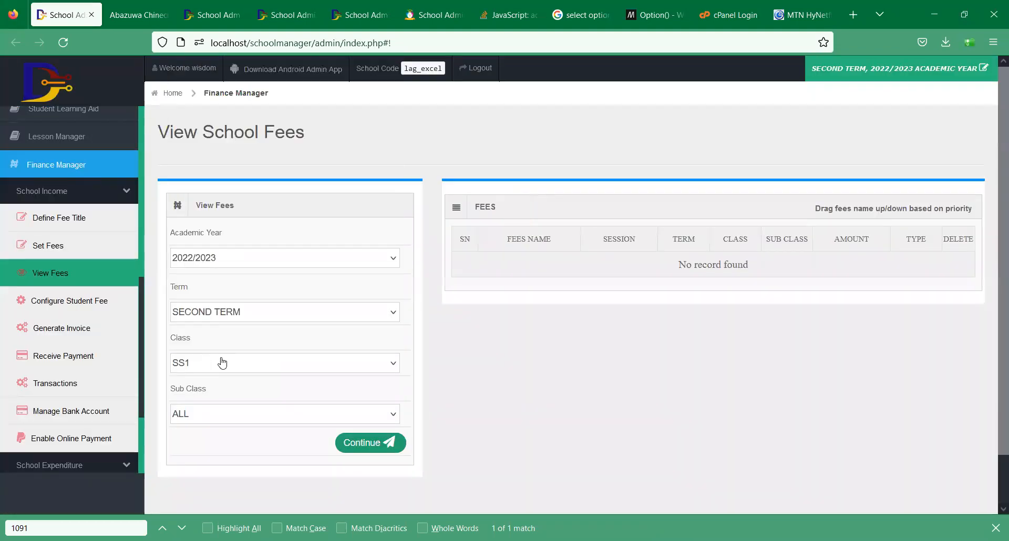
{"action": "left_click", "coordinate": [365, 447]}
{"action": "left_click_drag", "start_coordinate": [555, 293], "coordinate": [540, 261]}
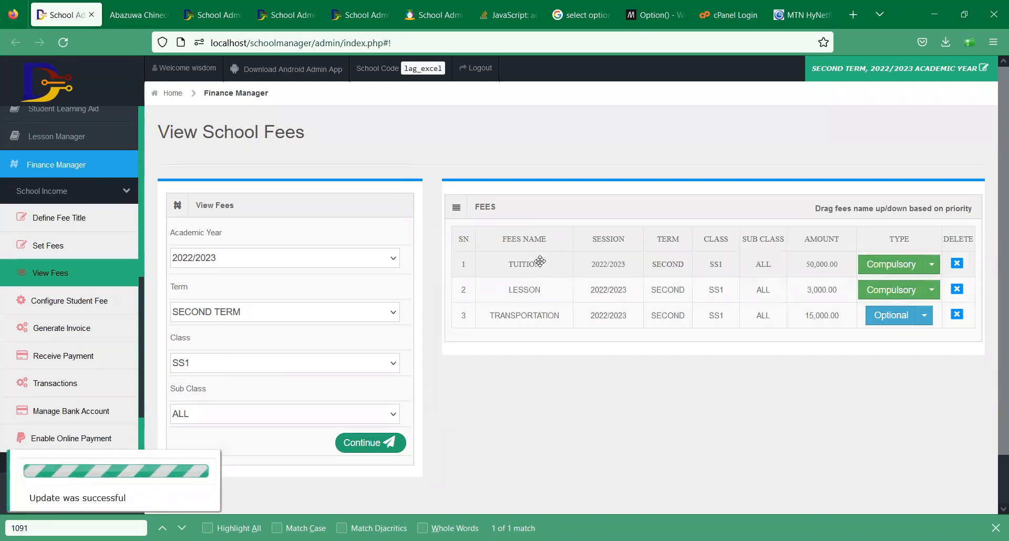
{"action": "left_click_drag", "start_coordinate": [546, 298], "coordinate": [592, 271]}
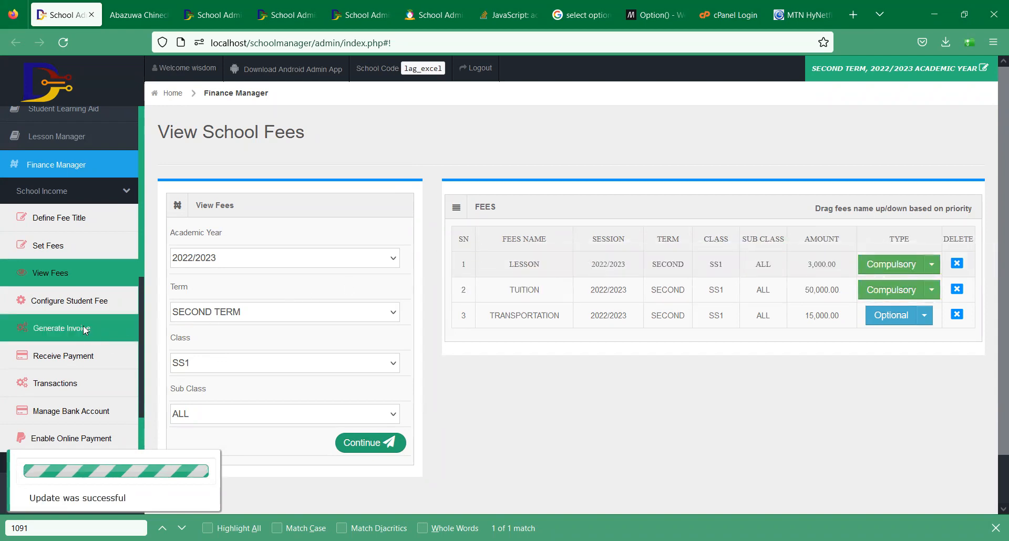
- Load the SS1 student fees and open the payment form for the second student
{"action": "left_click", "coordinate": [94, 359]}
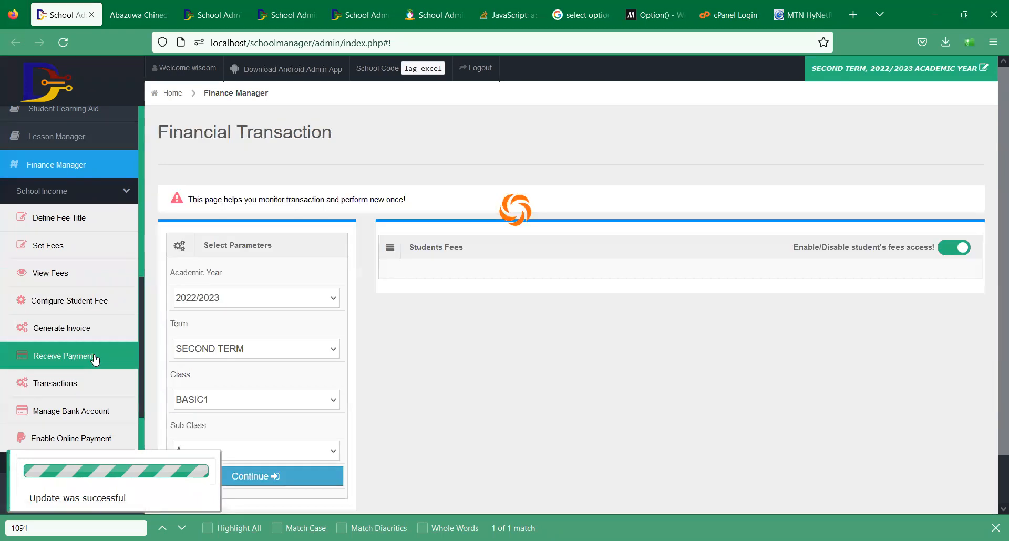
{"action": "left_click", "coordinate": [249, 405]}
{"action": "key", "text": "s"}
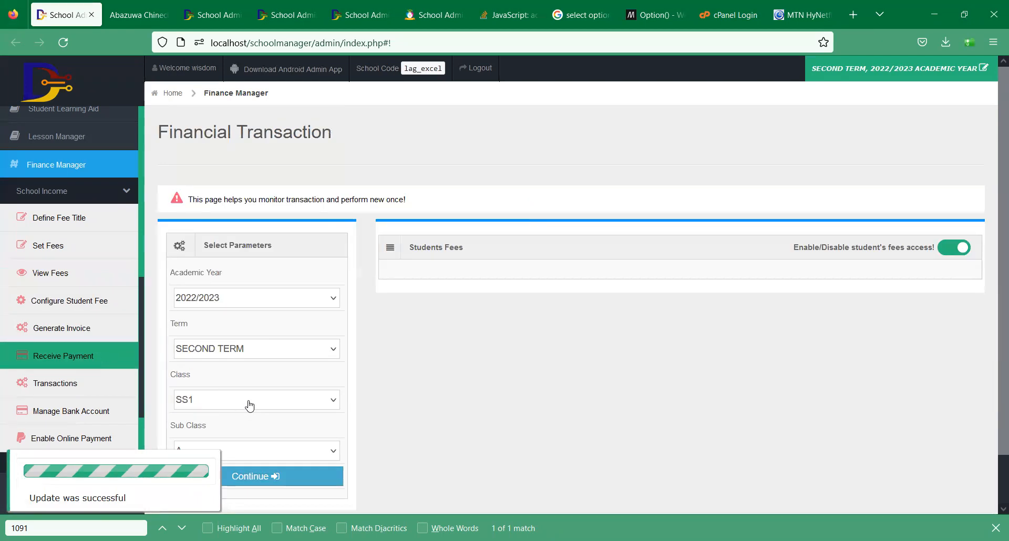
{"action": "left_click", "coordinate": [283, 476]}
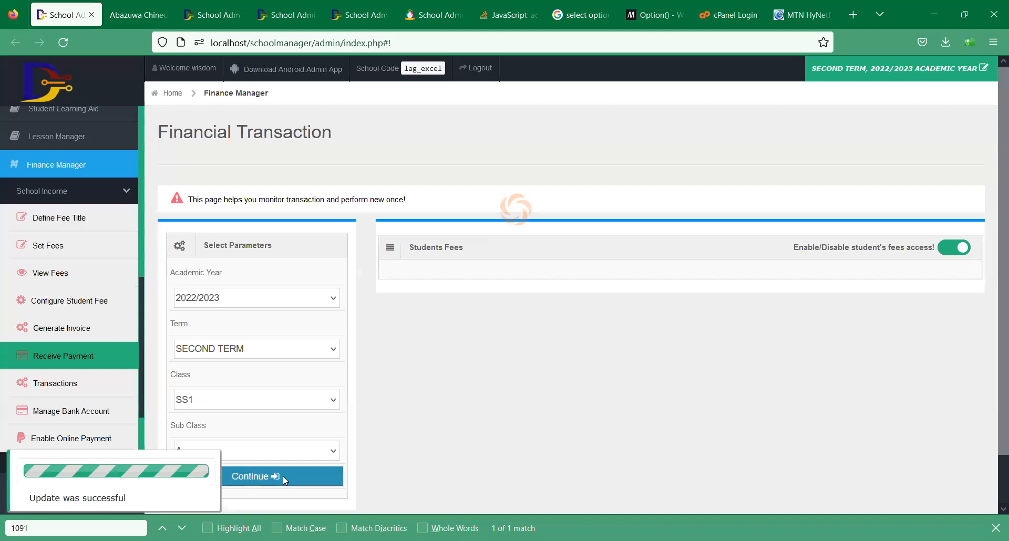
{"action": "scroll", "coordinate": [962, 327], "scroll_direction": "down", "scroll_amount": 4}
{"action": "left_click", "coordinate": [961, 322]}
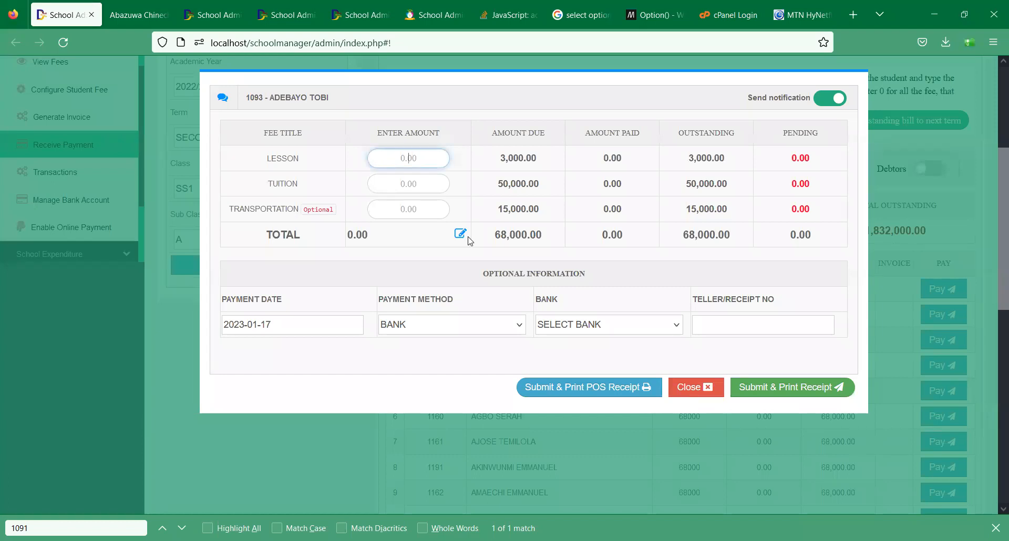
- Enter a 40,000 payment total and leave the payment notification switched off
{"action": "left_click", "coordinate": [464, 237]}
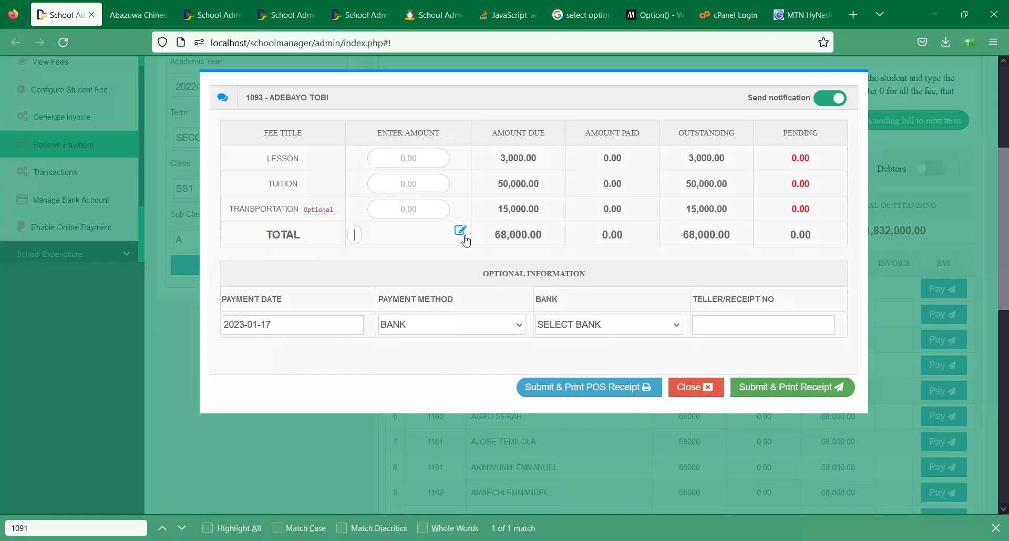
{"action": "type", "text": "40000"}
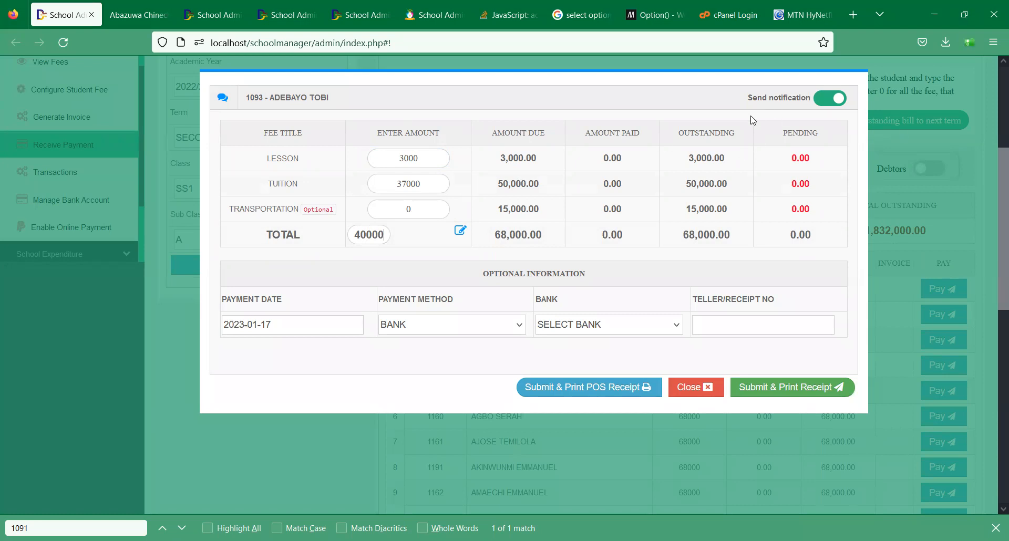
{"action": "left_click", "coordinate": [828, 99]}
{"action": "left_click", "coordinate": [828, 100]}
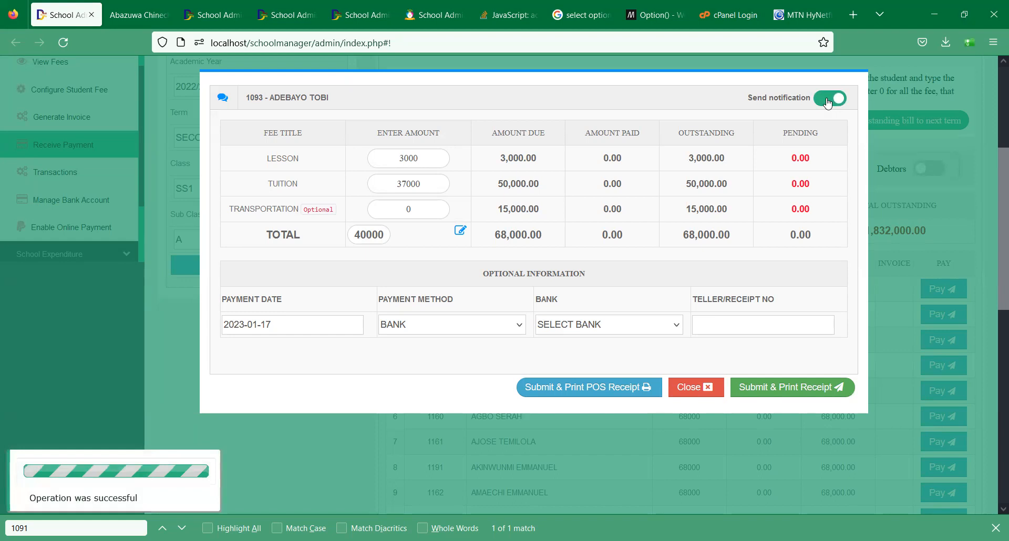
{"action": "left_click", "coordinate": [827, 100]}
- Choose GTB - DIGITAL SCHOOL as the receiving bank and submit with a POS receipt
{"action": "left_click", "coordinate": [666, 331]}
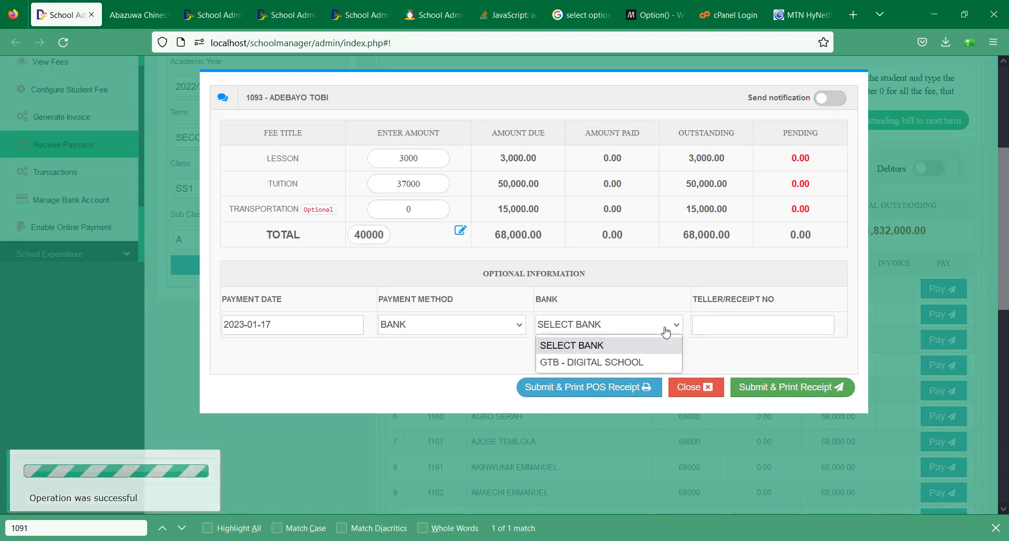
{"action": "left_click", "coordinate": [633, 364]}
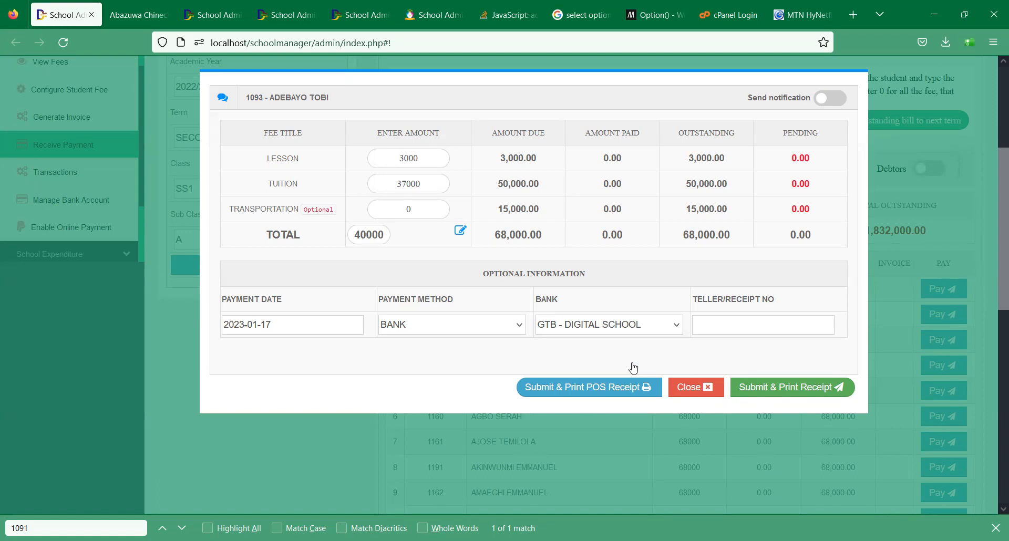
{"action": "left_click", "coordinate": [626, 329]}
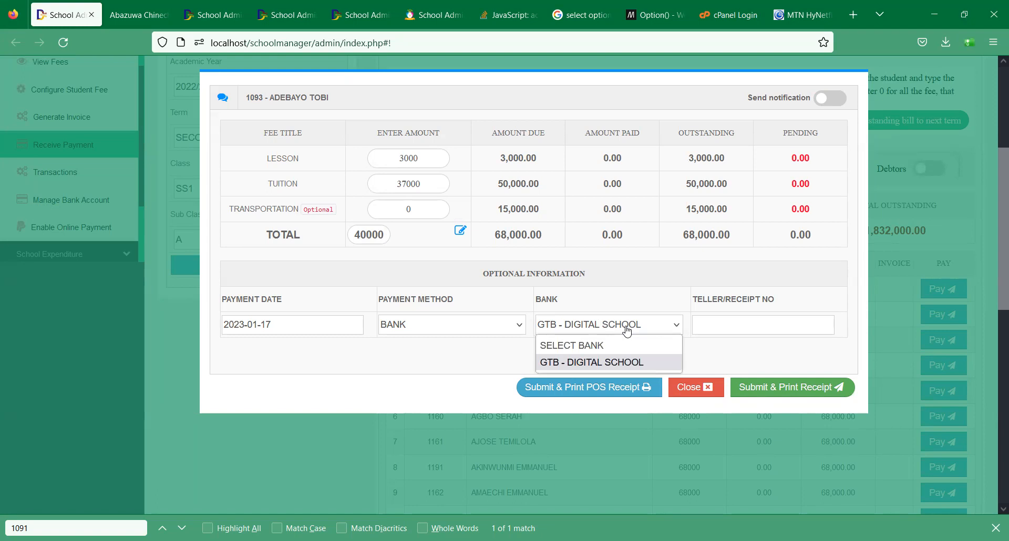
{"action": "left_click", "coordinate": [498, 301]}
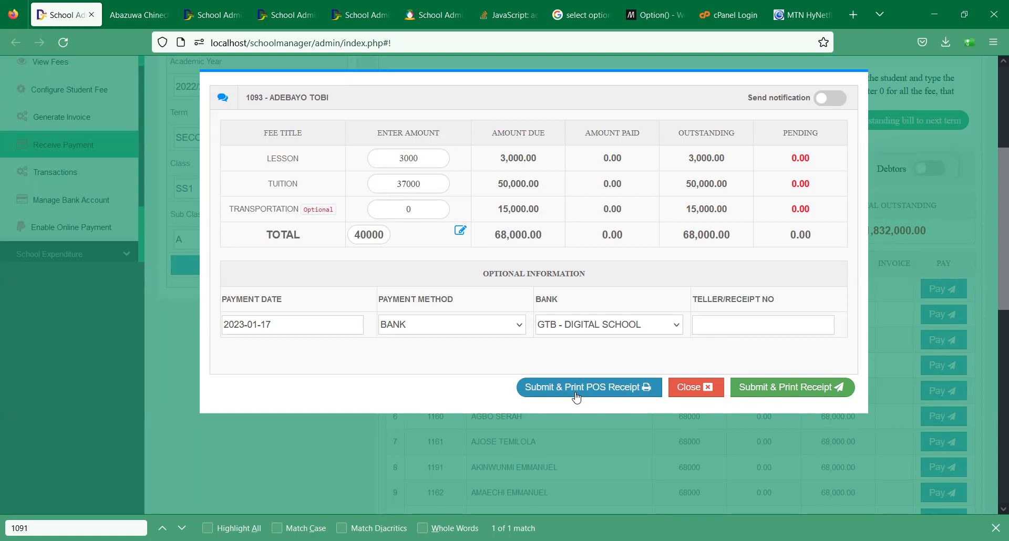
{"action": "left_click", "coordinate": [604, 388]}
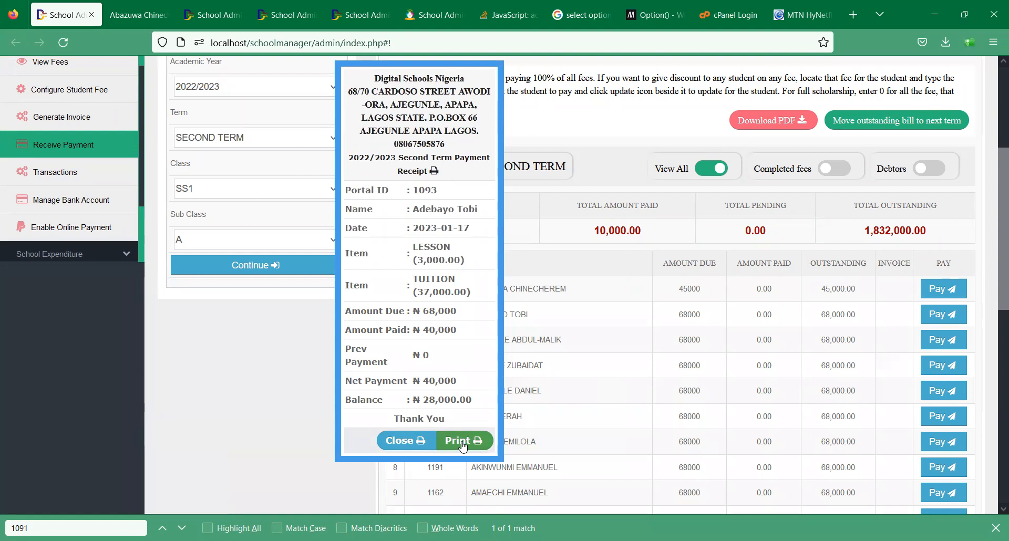
- Close the POS receipt and refresh the SS1A list showing 40,000 paid, 28,000 outstanding
{"action": "left_click", "coordinate": [409, 445]}
{"action": "left_click", "coordinate": [278, 267]}
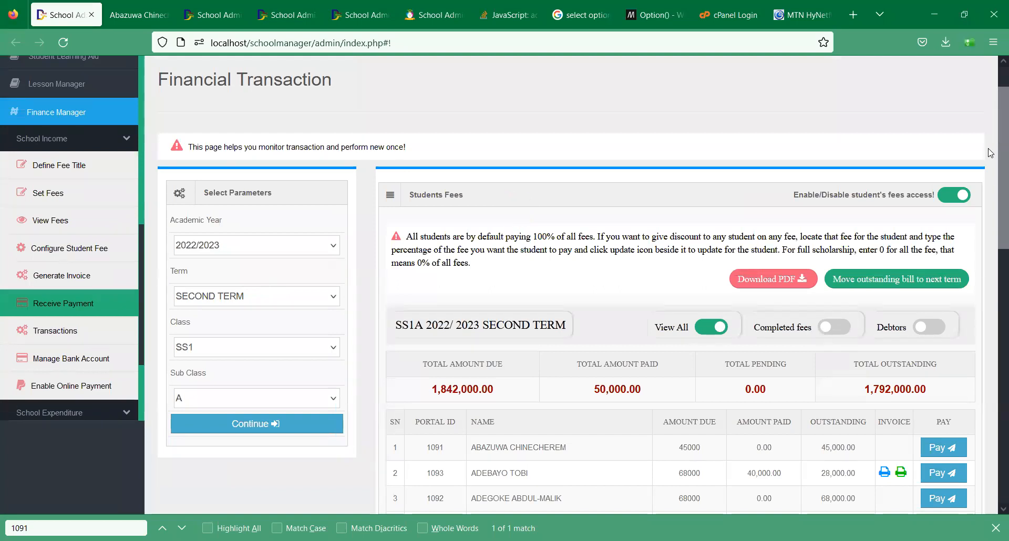
{"action": "left_click_drag", "start_coordinate": [991, 154], "coordinate": [976, 246]}
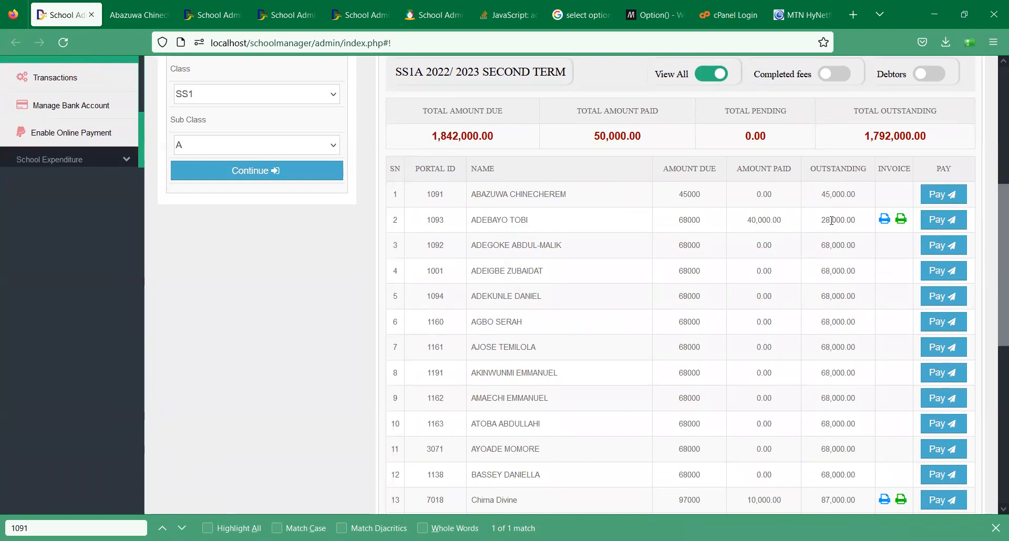
- View the student's full payment receipt and POS receipt, closing each afterwards
{"action": "left_click", "coordinate": [885, 219]}
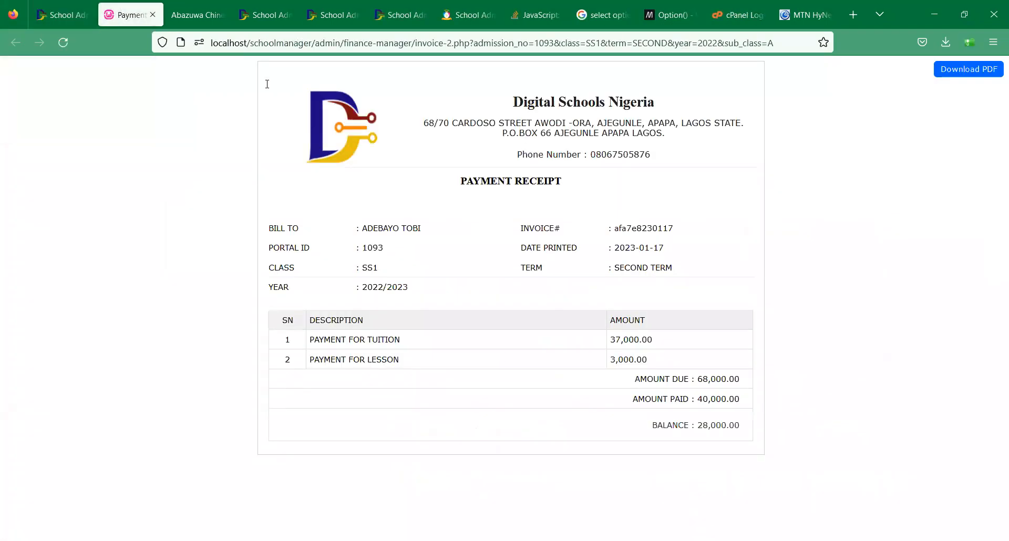
{"action": "key", "text": "ctrl+w"}
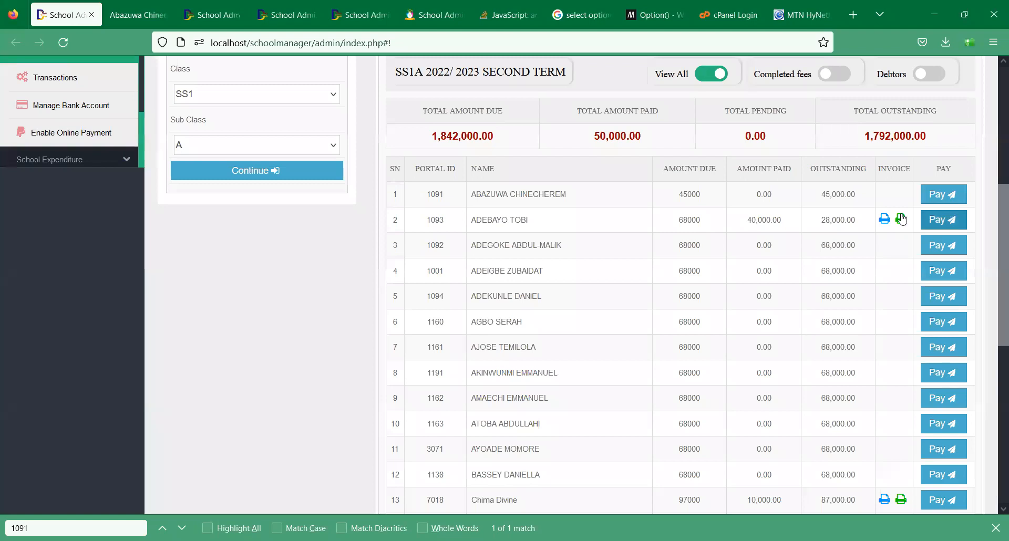
{"action": "left_click", "coordinate": [901, 220]}
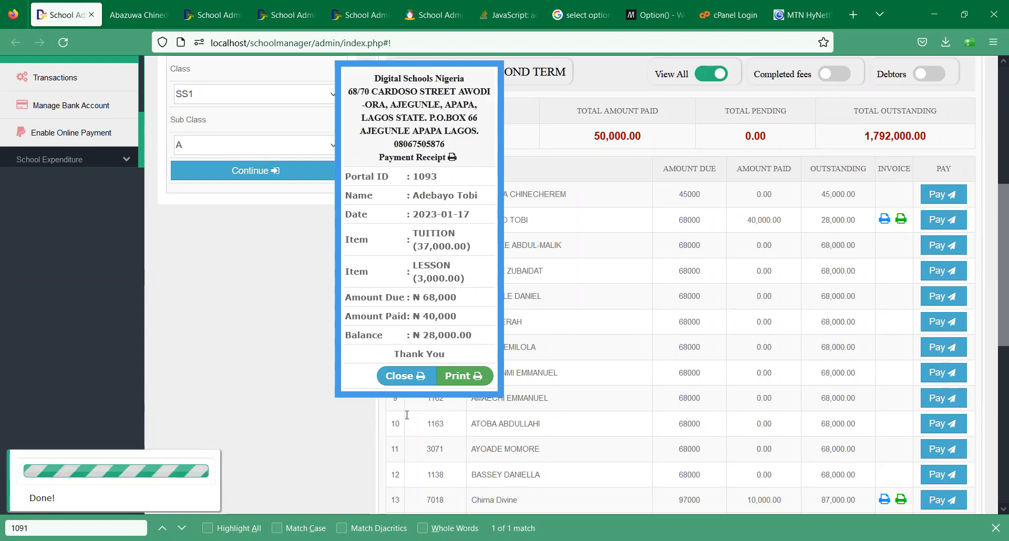
{"action": "left_click", "coordinate": [396, 377]}
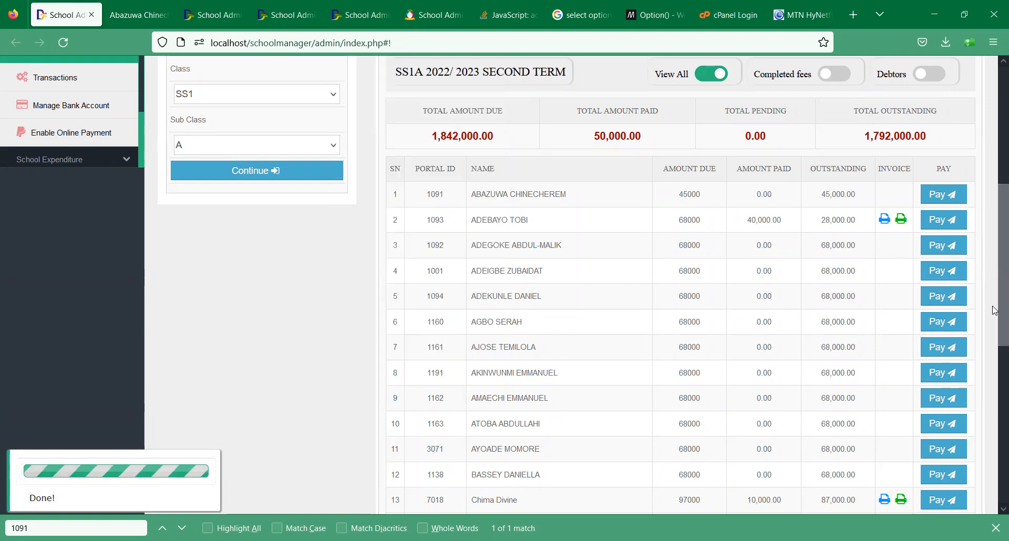
{"action": "scroll", "coordinate": [982, 242], "scroll_direction": "up", "scroll_amount": 3}
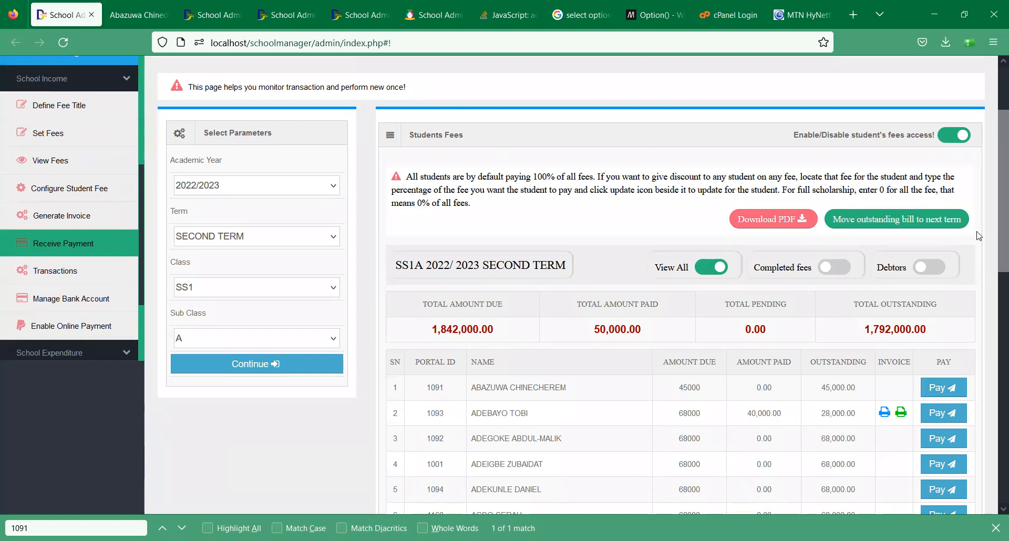
{"action": "scroll", "coordinate": [979, 236], "scroll_direction": "down", "scroll_amount": 2}
{"action": "left_click", "coordinate": [942, 306]}
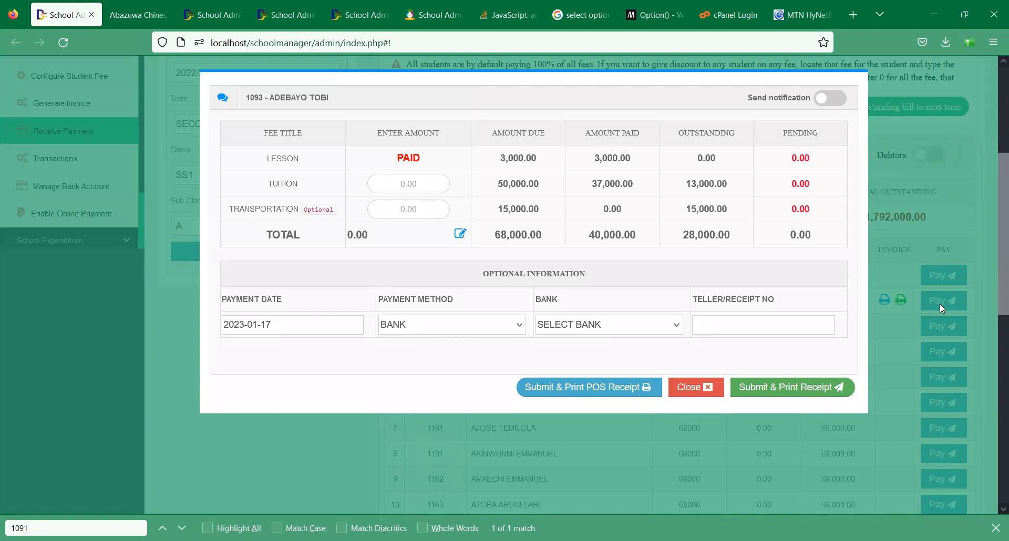
{"action": "double_click", "coordinate": [416, 158]}
{"action": "left_click", "coordinate": [455, 162]}
{"action": "left_click", "coordinate": [461, 232]}
{"action": "type", "text": "28000"}
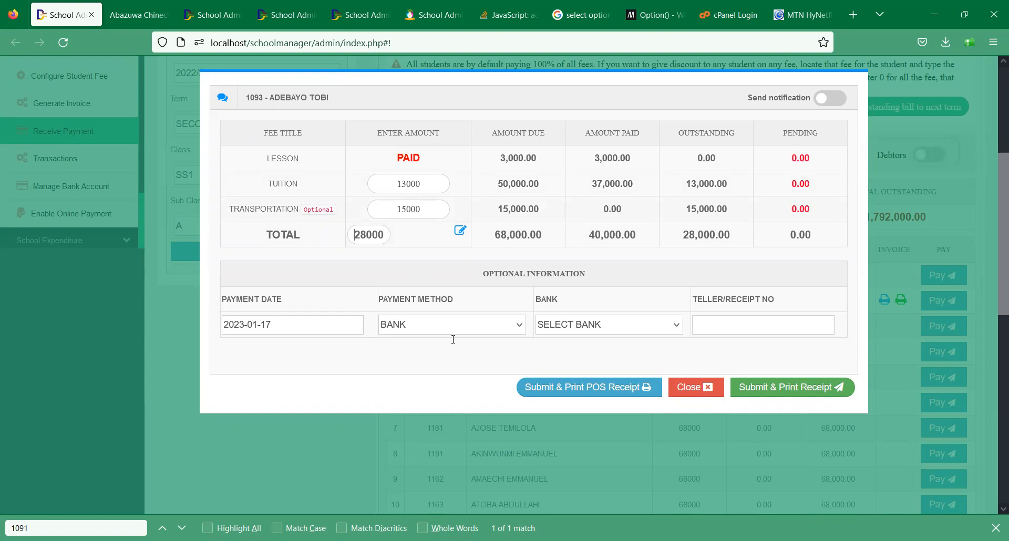
{"action": "left_click", "coordinate": [706, 382]}
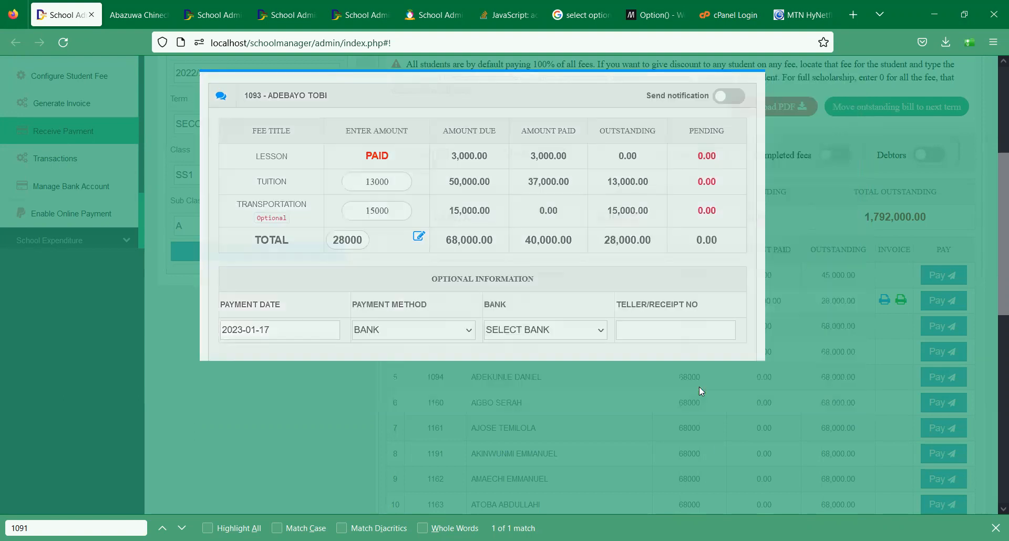
{"action": "scroll", "coordinate": [993, 273], "scroll_direction": "up", "scroll_amount": 5}
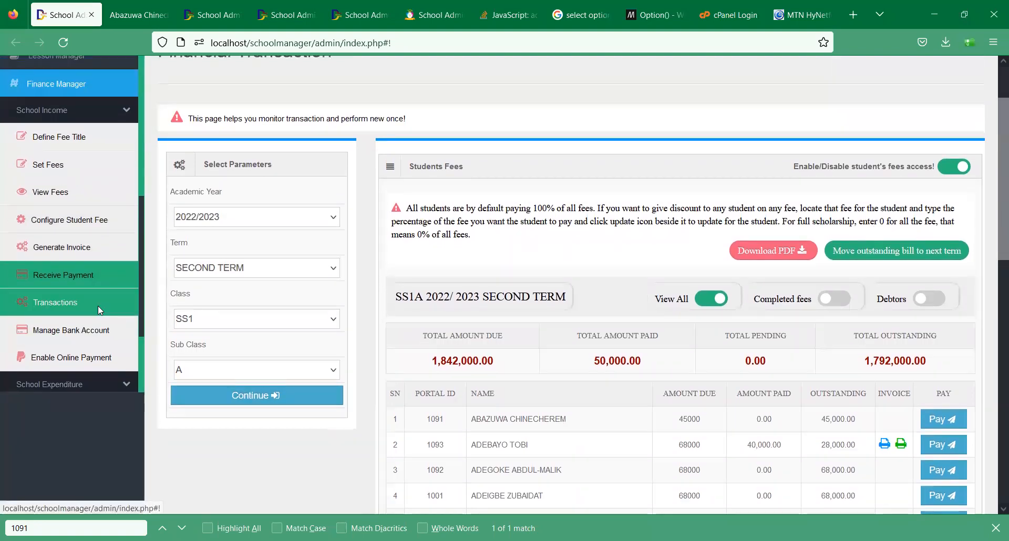
- Load the 2022/2023 SECOND TERM transaction report for all classes, totalling 50,000
{"action": "left_click", "coordinate": [98, 306]}
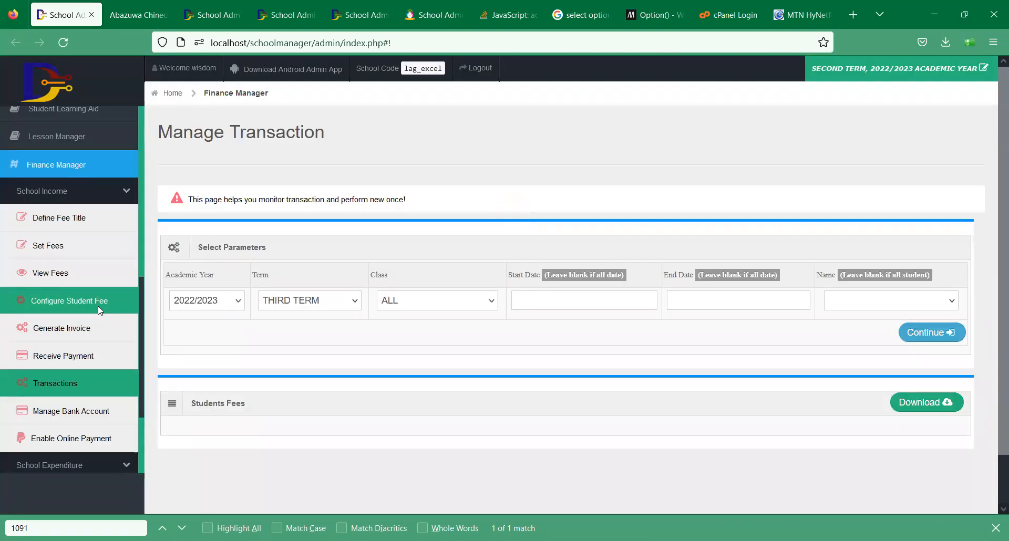
{"action": "scroll", "coordinate": [997, 246], "scroll_direction": "down", "scroll_amount": 2}
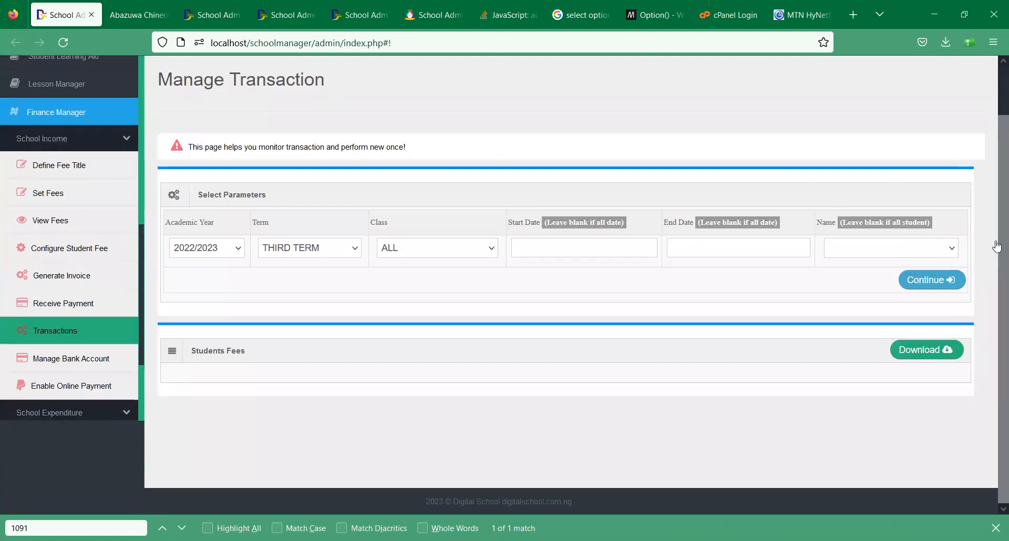
{"action": "left_click", "coordinate": [284, 257]}
{"action": "left_click", "coordinate": [287, 301]}
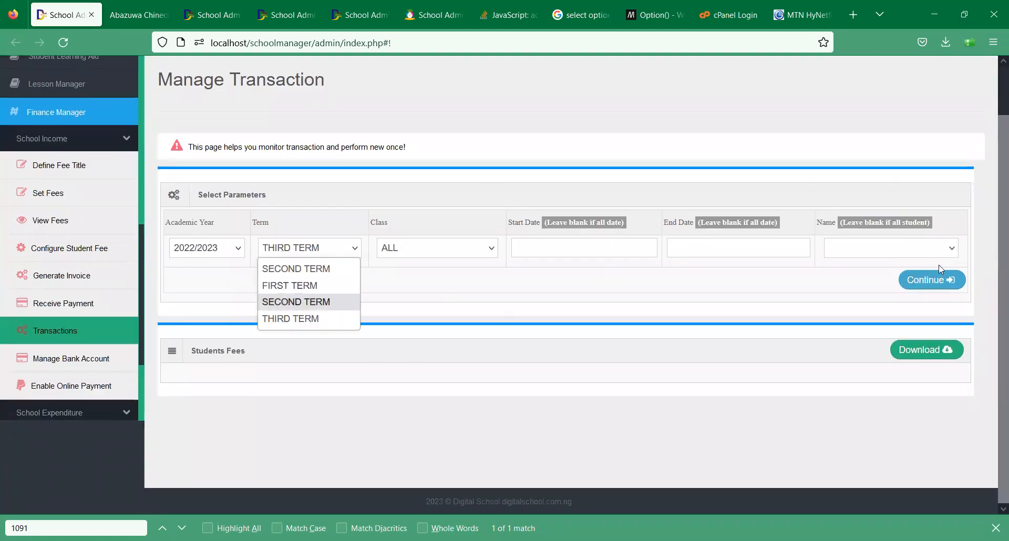
{"action": "left_click", "coordinate": [935, 280]}
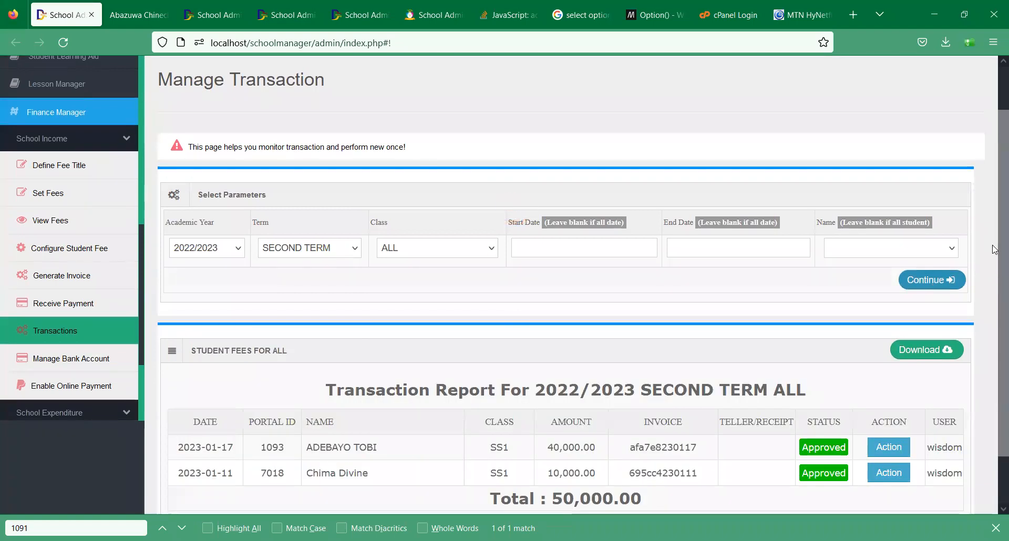
{"action": "scroll", "coordinate": [994, 246], "scroll_direction": "down", "scroll_amount": 2}
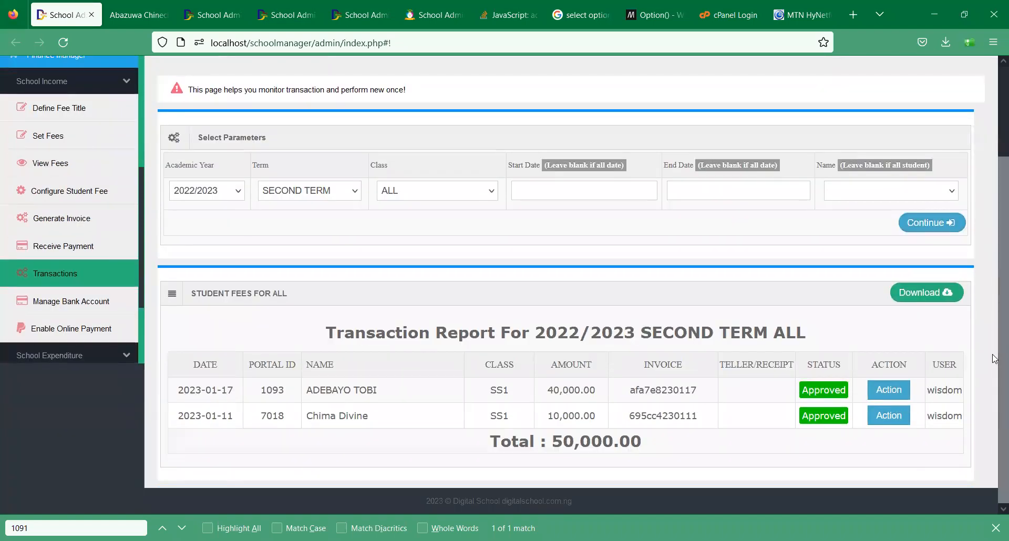
- Highlight the student's name and the recording user in the report, then clear the highlights
{"action": "triple_click", "coordinate": [352, 390]}
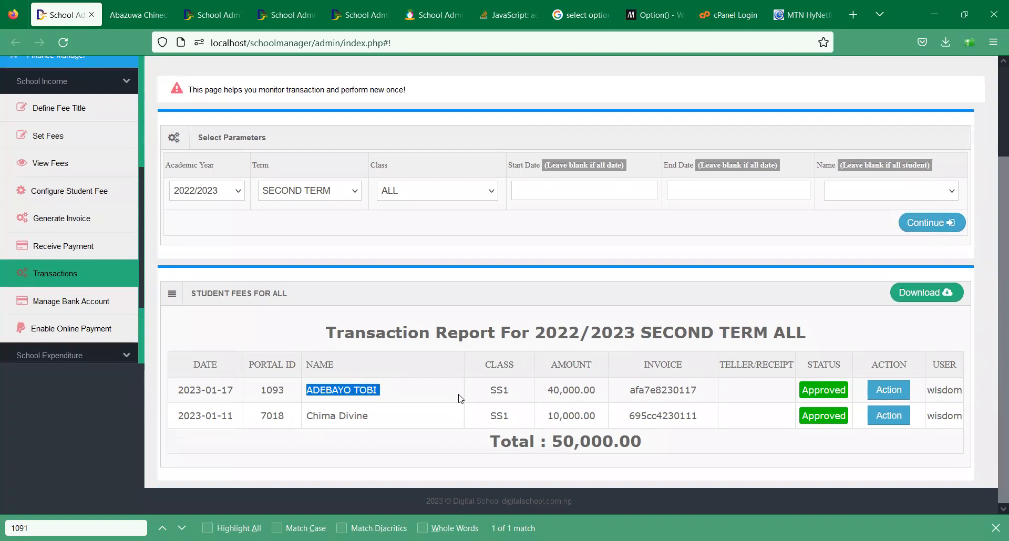
{"action": "left_click", "coordinate": [563, 394]}
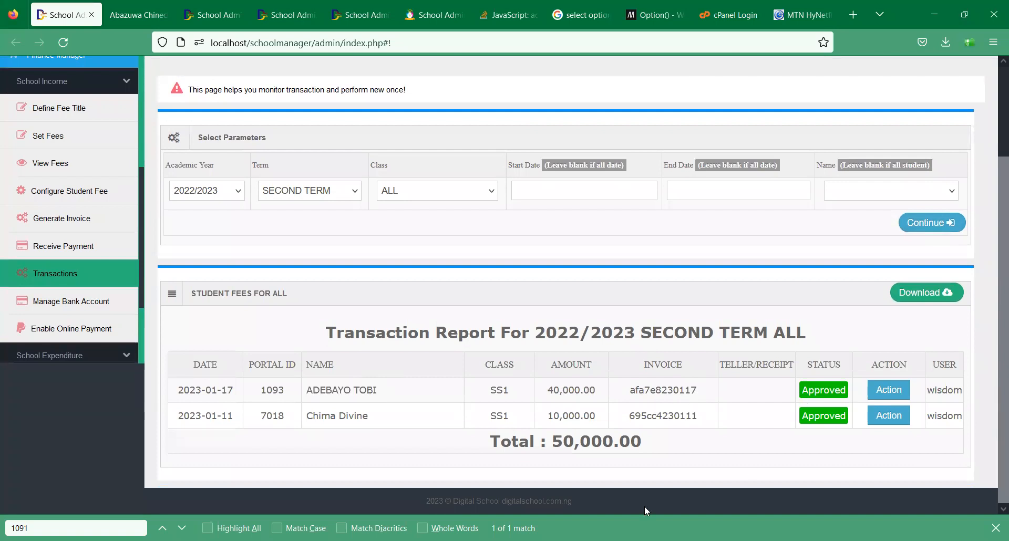
{"action": "double_click", "coordinate": [941, 387]}
{"action": "left_click", "coordinate": [263, 386]}
- Filter the transaction report to class SS1
{"action": "left_click", "coordinate": [416, 196]}
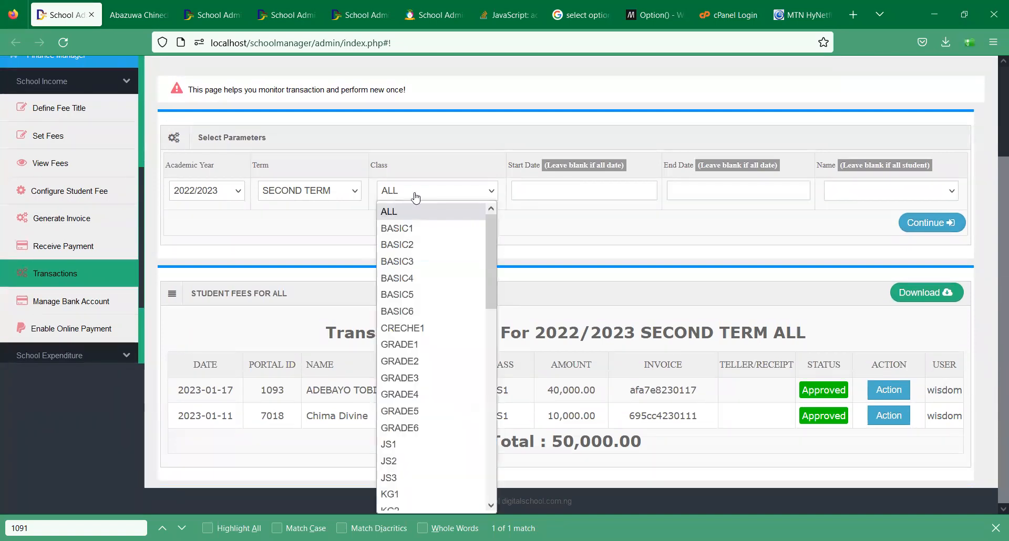
{"action": "key", "text": "s"}
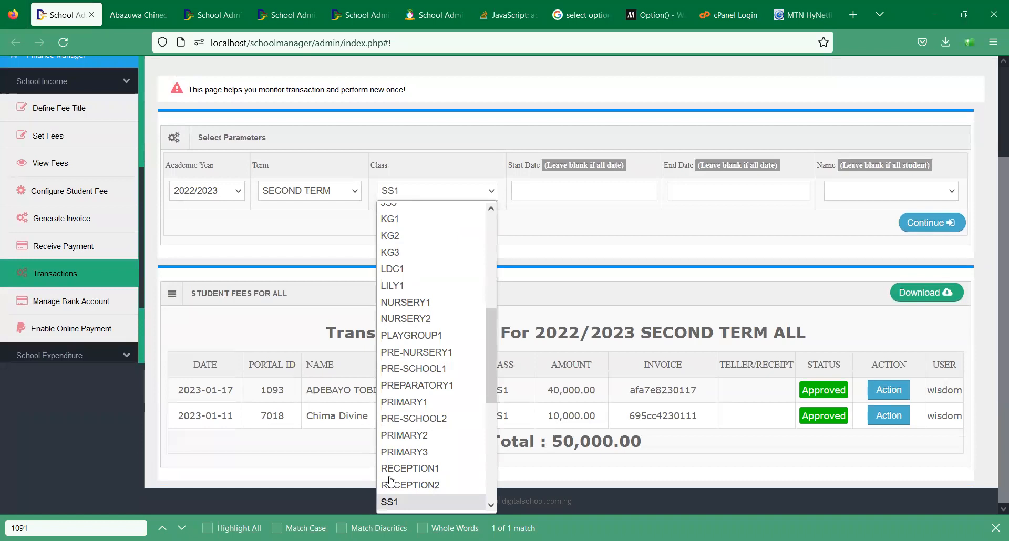
{"action": "key", "text": "Return"}
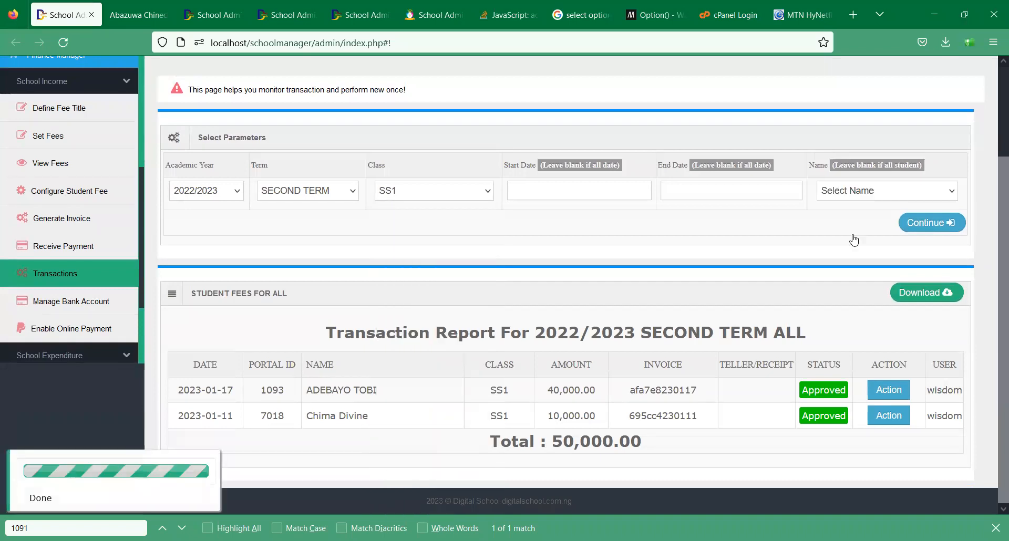
{"action": "left_click", "coordinate": [923, 220]}
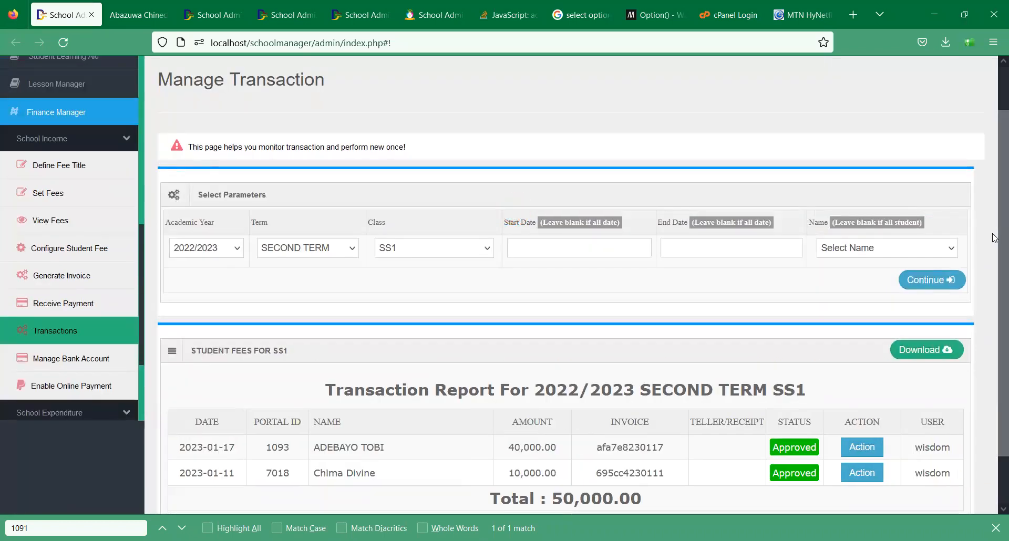
{"action": "left_click_drag", "start_coordinate": [1001, 258], "coordinate": [988, 233]}
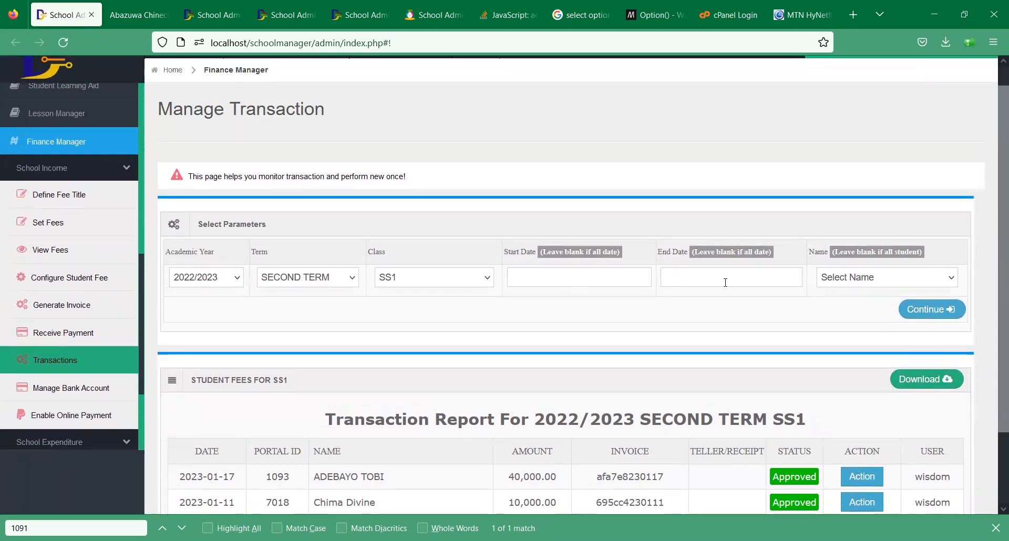
- Limit the report to the date range 2023-01-17 to 2023-01-17
{"action": "left_click", "coordinate": [601, 280]}
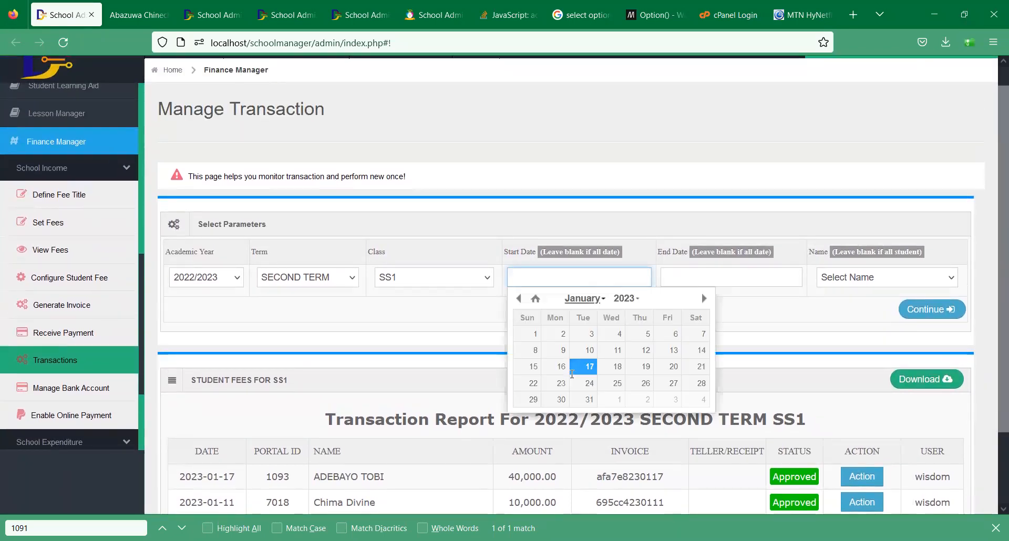
{"action": "left_click", "coordinate": [574, 371]}
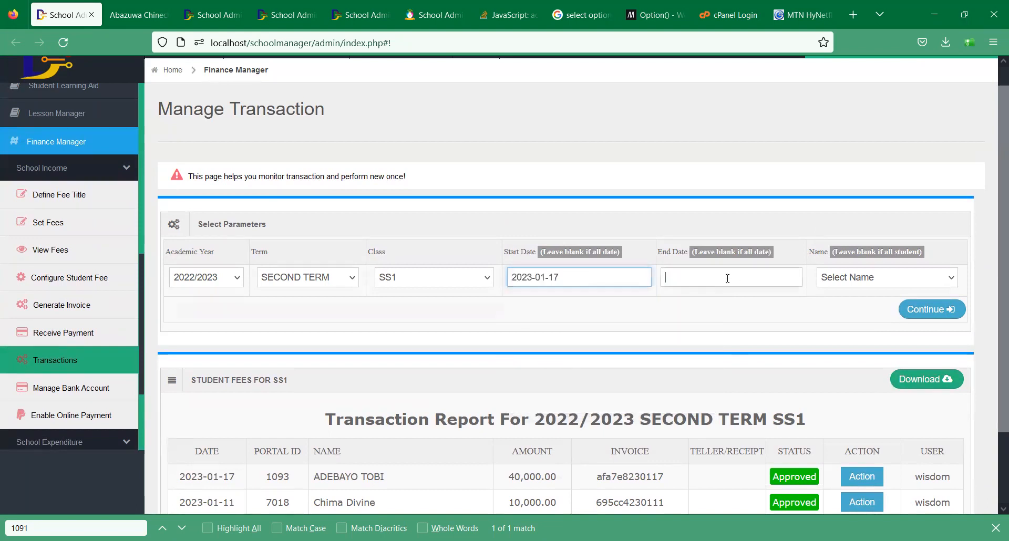
{"action": "left_click", "coordinate": [731, 278]}
{"action": "left_click", "coordinate": [742, 368]}
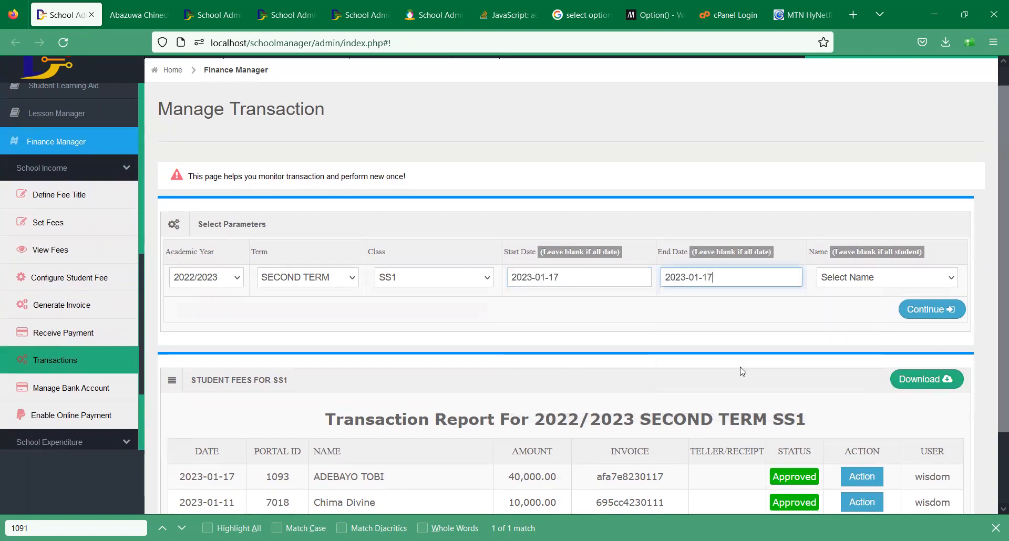
{"action": "left_click", "coordinate": [925, 311]}
{"action": "scroll", "coordinate": [536, 482], "scroll_direction": "down", "scroll_amount": 2}
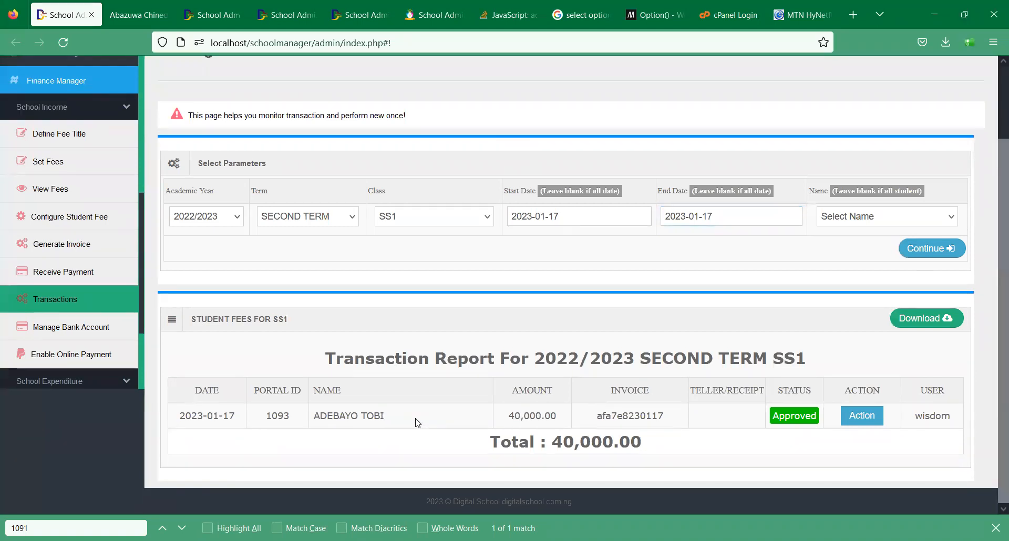
- Leave the student name filter unchanged and reload Transactions to reset all filters
{"action": "left_click", "coordinate": [846, 216]}
{"action": "key", "text": "Down"}
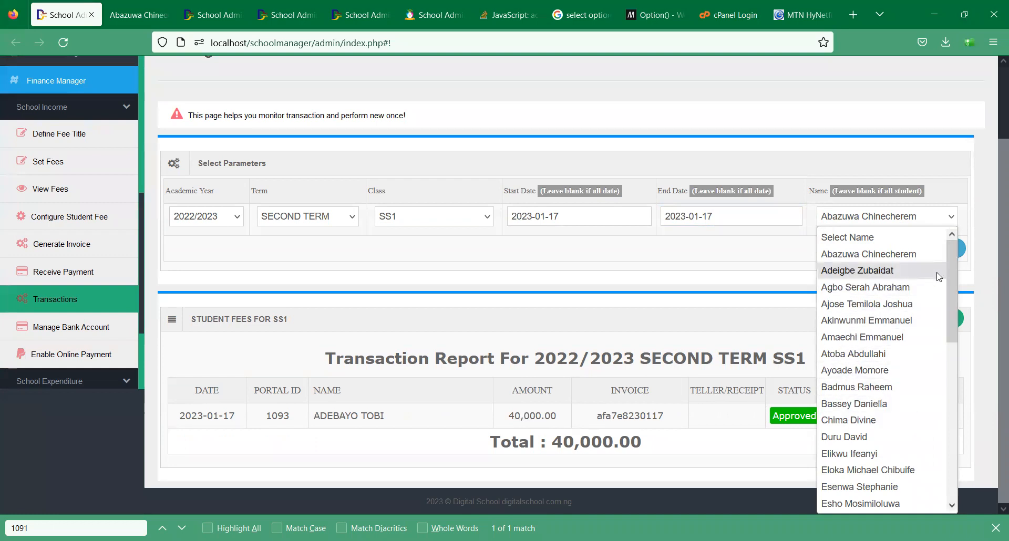
{"action": "left_click_drag", "start_coordinate": [950, 308], "coordinate": [917, 263]}
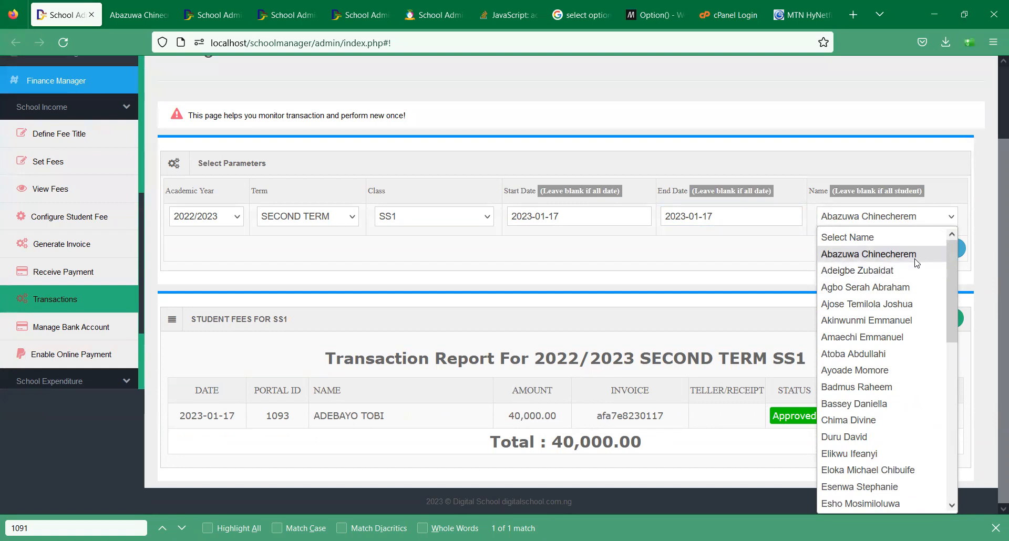
{"action": "left_click_drag", "start_coordinate": [946, 274], "coordinate": [941, 441]}
{"action": "left_click", "coordinate": [668, 269]}
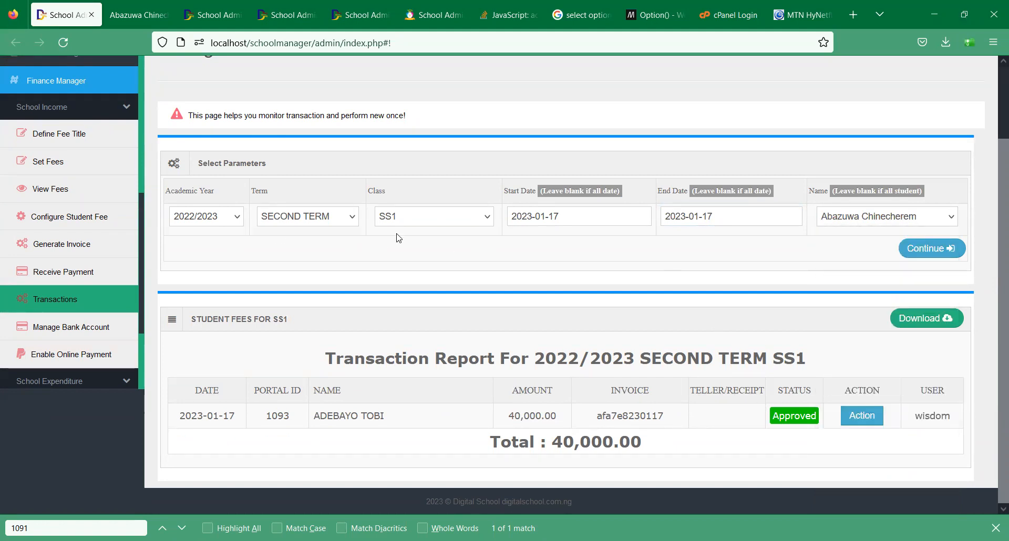
{"action": "left_click", "coordinate": [102, 298]}
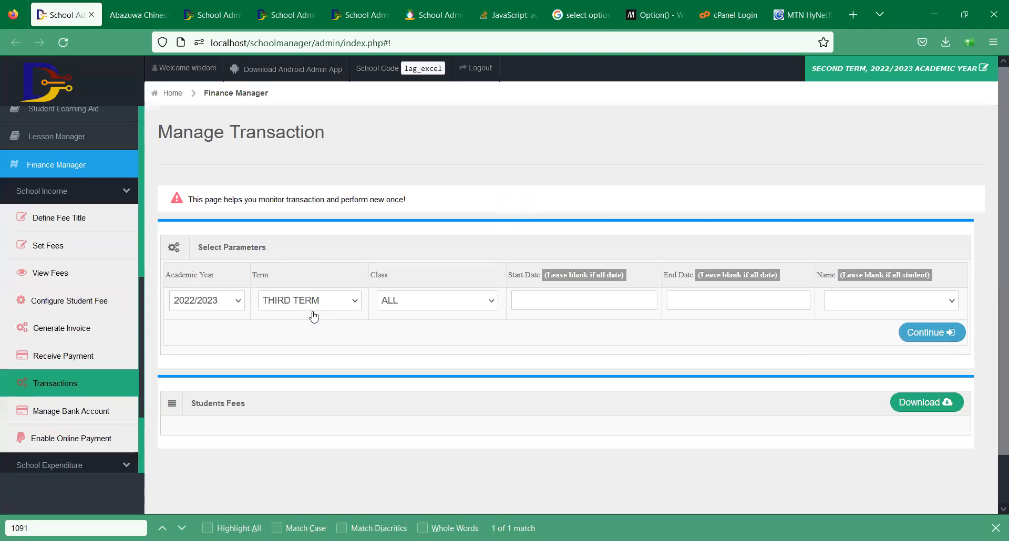
- Load the SECOND TERM transaction report for class SS1, showing two payments totalling 50,000
{"action": "left_click", "coordinate": [297, 300]}
{"action": "left_click", "coordinate": [303, 354]}
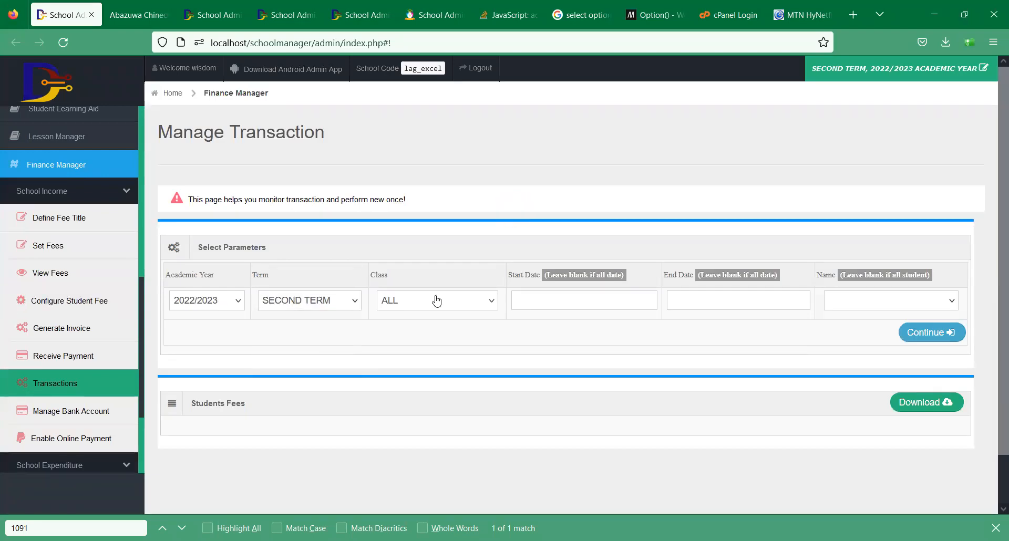
{"action": "left_click", "coordinate": [437, 300]}
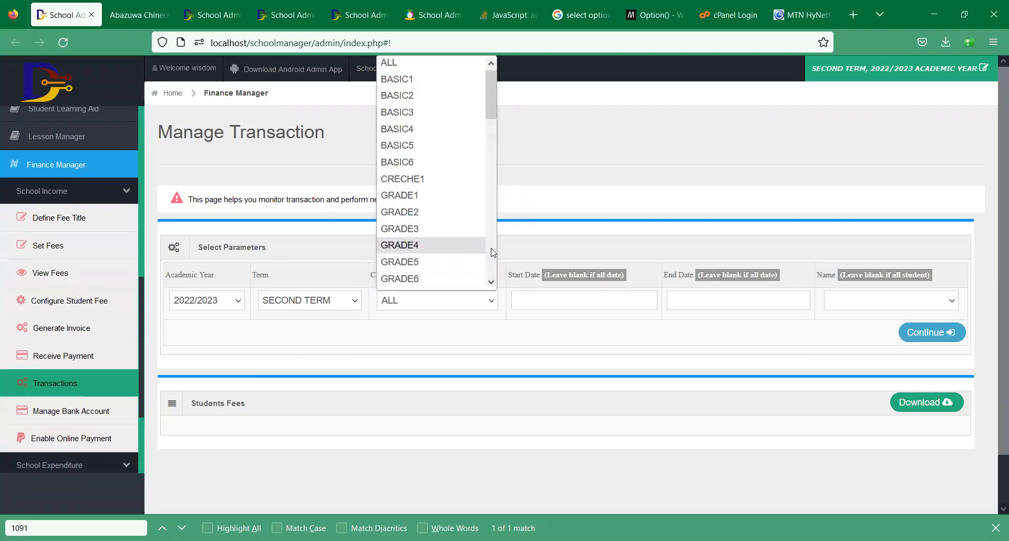
{"action": "scroll", "coordinate": [493, 253], "scroll_direction": "down", "scroll_amount": 4}
{"action": "scroll", "coordinate": [476, 167], "scroll_direction": "down", "scroll_amount": 3}
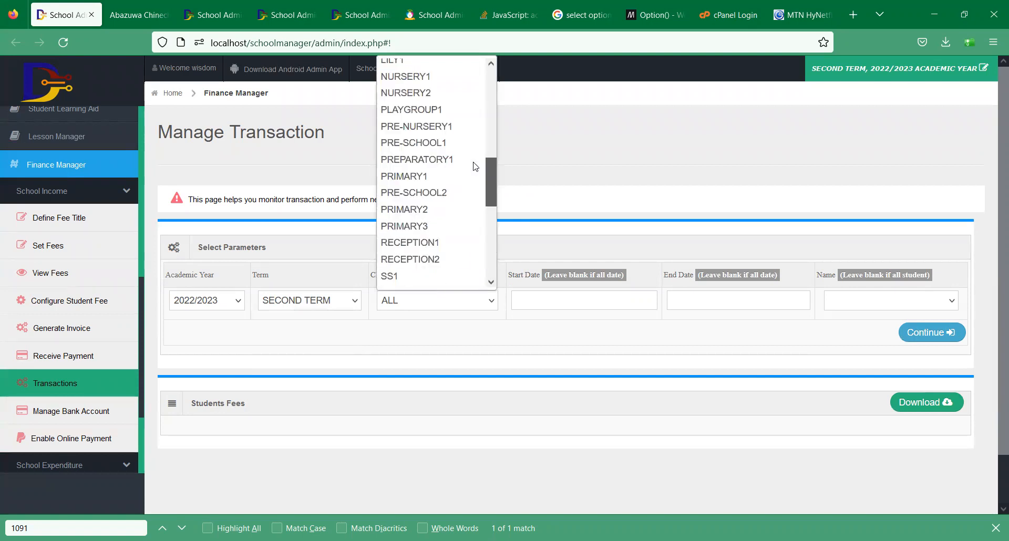
{"action": "scroll", "coordinate": [475, 167], "scroll_direction": "down", "scroll_amount": 6}
{"action": "scroll", "coordinate": [475, 183], "scroll_direction": "up", "scroll_amount": 6}
{"action": "scroll", "coordinate": [461, 175], "scroll_direction": "up", "scroll_amount": 3}
{"action": "scroll", "coordinate": [451, 151], "scroll_direction": "down", "scroll_amount": 1}
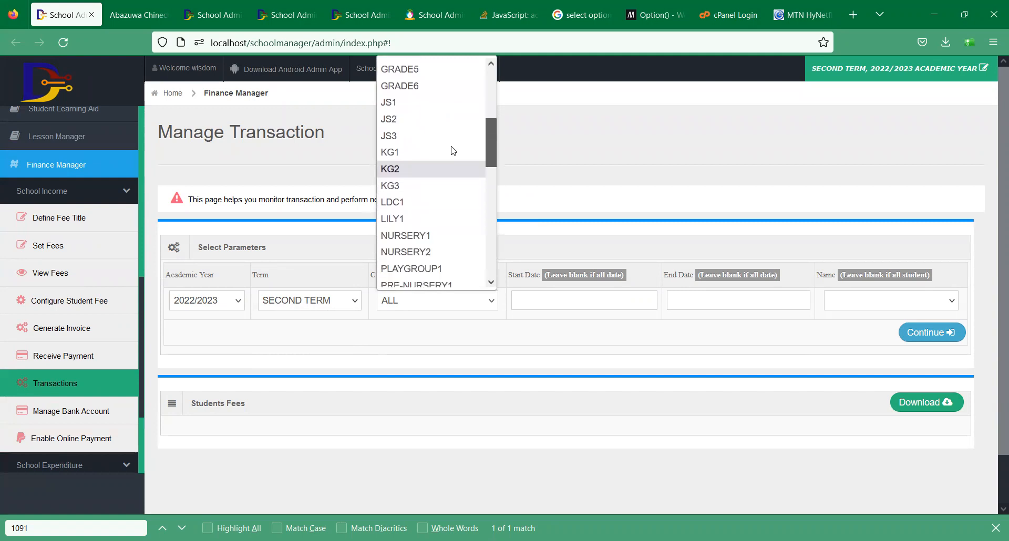
{"action": "scroll", "coordinate": [453, 151], "scroll_direction": "down", "scroll_amount": 6}
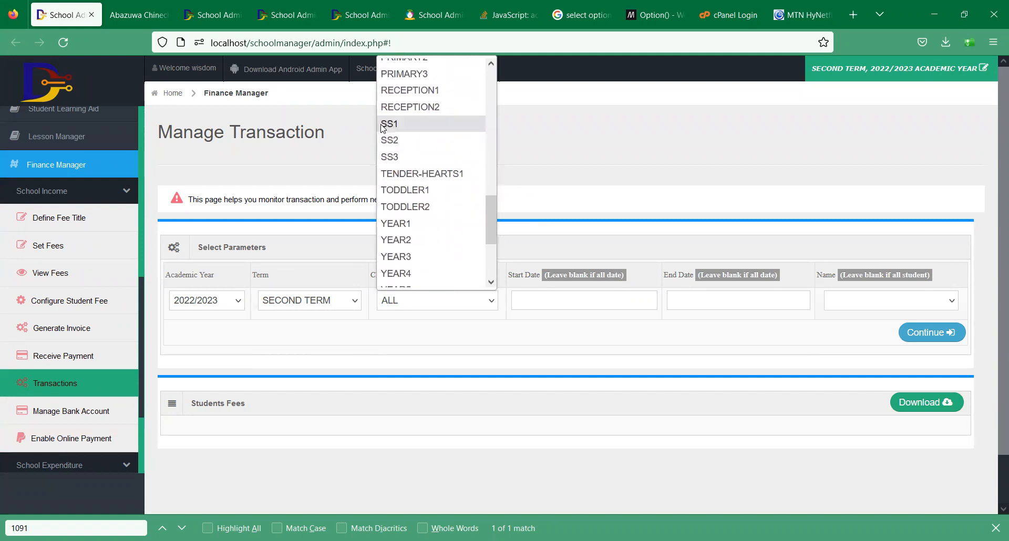
{"action": "left_click", "coordinate": [389, 124]}
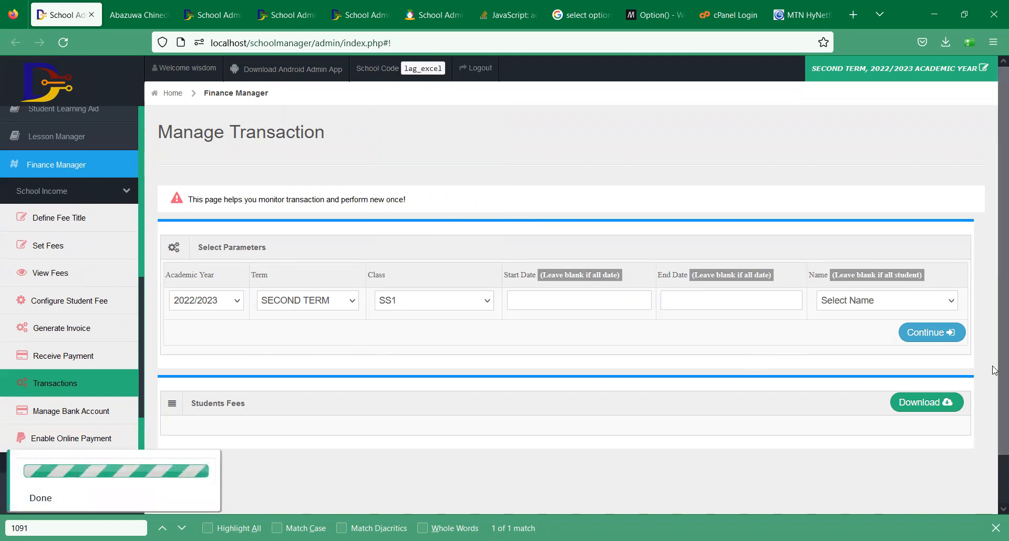
{"action": "left_click", "coordinate": [954, 337]}
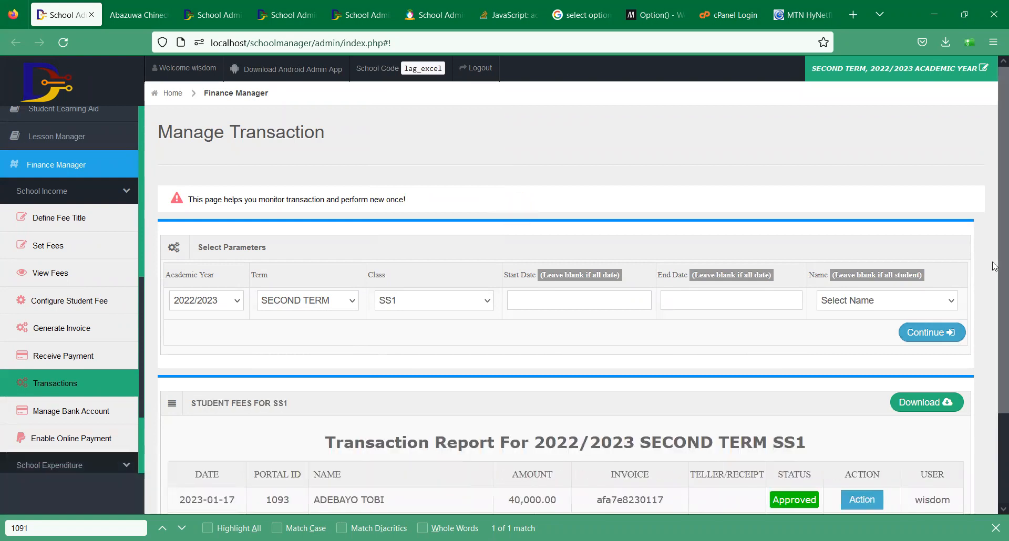
{"action": "scroll", "coordinate": [995, 316], "scroll_direction": "down", "scroll_amount": 2}
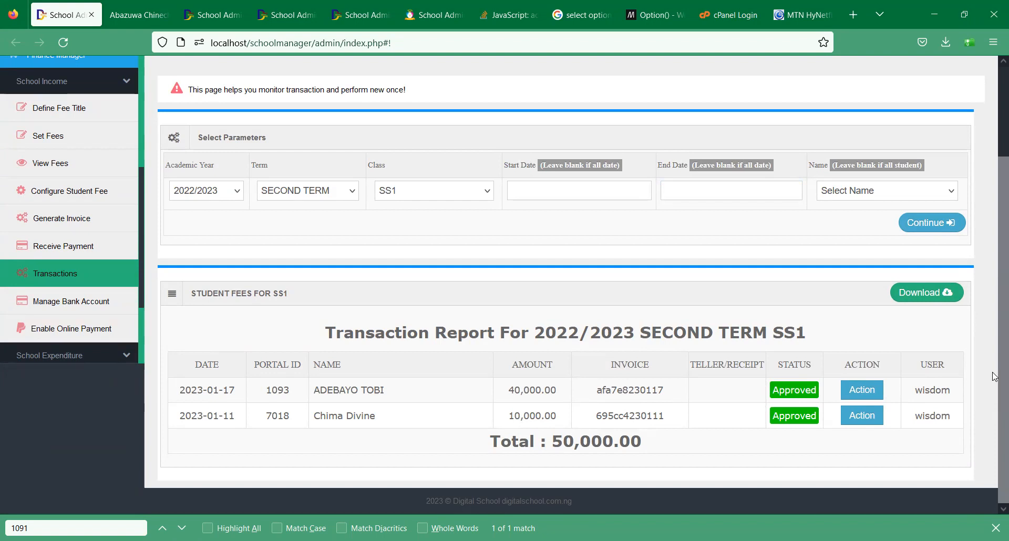
- Leave the student name filter unchanged and go to the Manage Bank Account page
{"action": "left_click", "coordinate": [881, 193]}
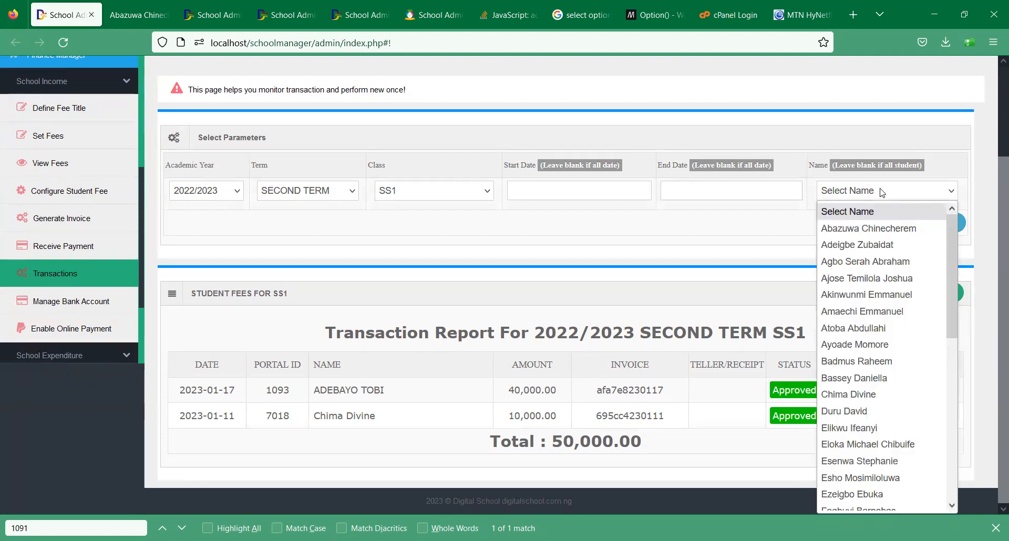
{"action": "left_click", "coordinate": [667, 216]}
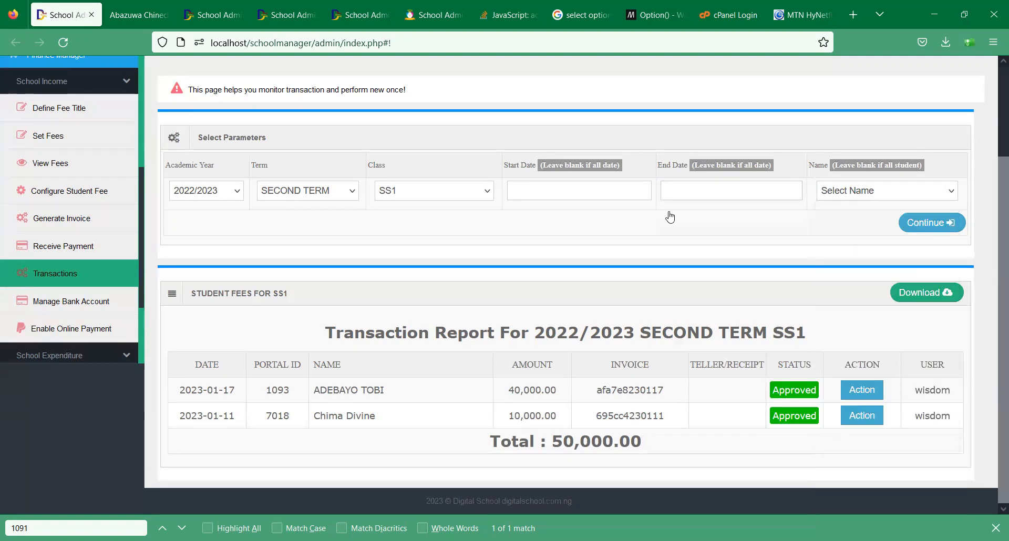
{"action": "left_click", "coordinate": [107, 299]}
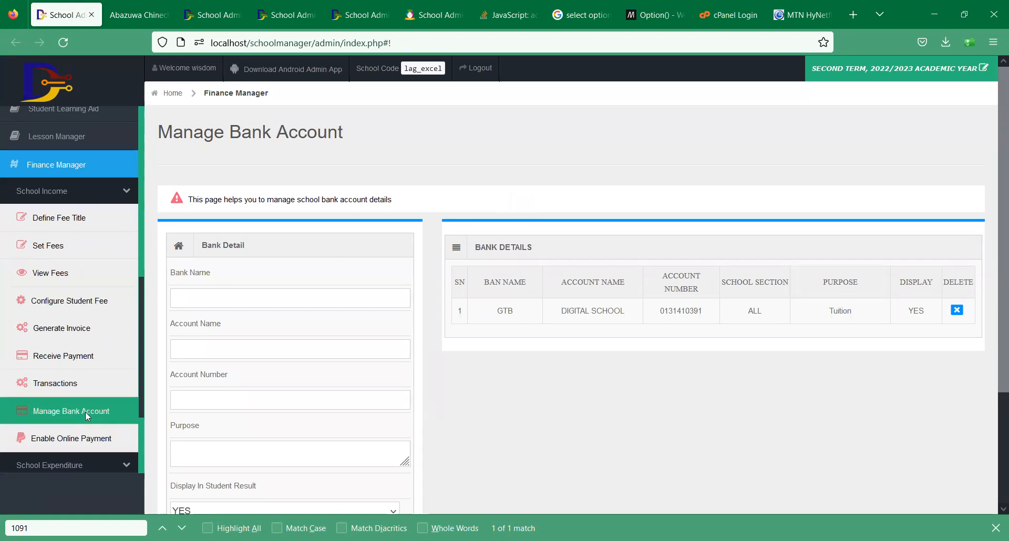
- Open Enable Online Payment, keep Flutterwave as the gateway, and inspect the Public Key value
{"action": "left_click", "coordinate": [92, 442]}
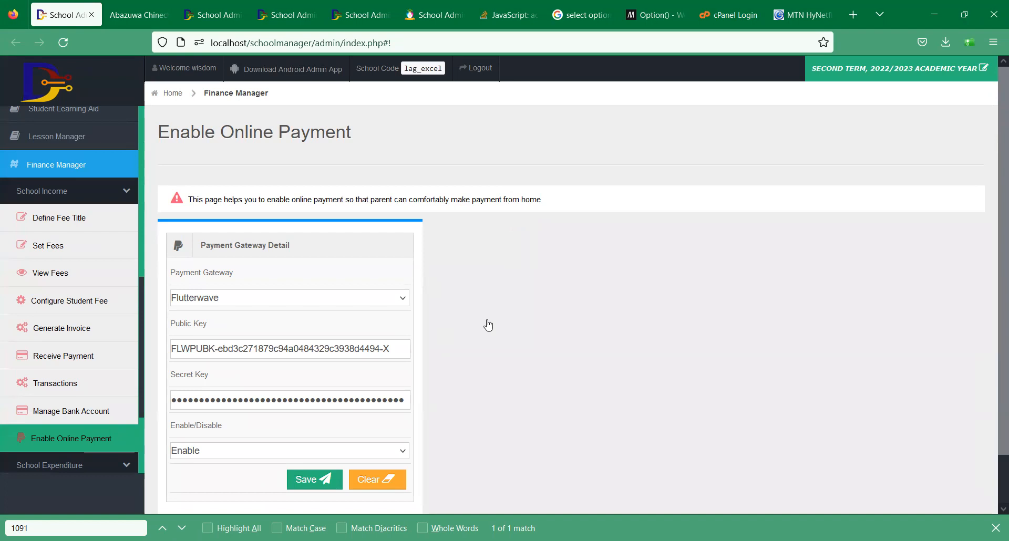
{"action": "left_click", "coordinate": [337, 307]}
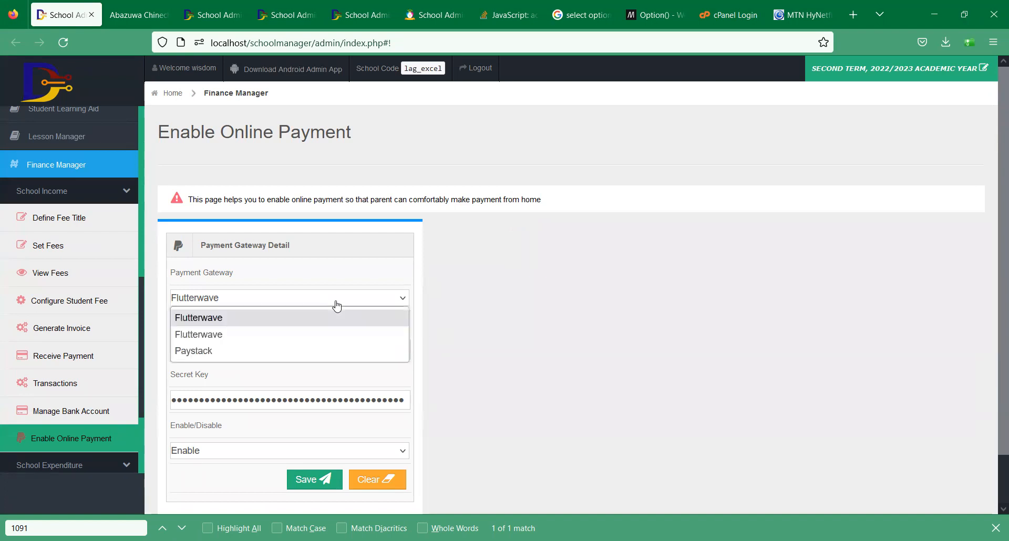
{"action": "left_click", "coordinate": [571, 311]}
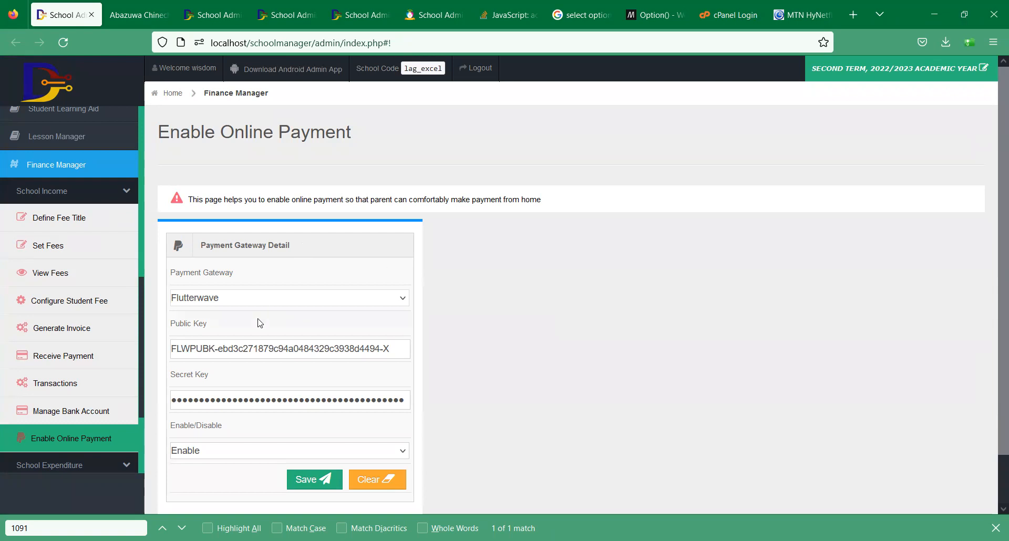
{"action": "triple_click", "coordinate": [270, 350]}
{"action": "left_click", "coordinate": [540, 373]}
- Expand School Expenditure in the sidebar and open Define Expenditure Title, listing NEPA, SALARY, TEXTBOOK
{"action": "scroll", "coordinate": [143, 308], "scroll_direction": "down", "scroll_amount": 3}
{"action": "scroll", "coordinate": [140, 309], "scroll_direction": "up", "scroll_amount": 3}
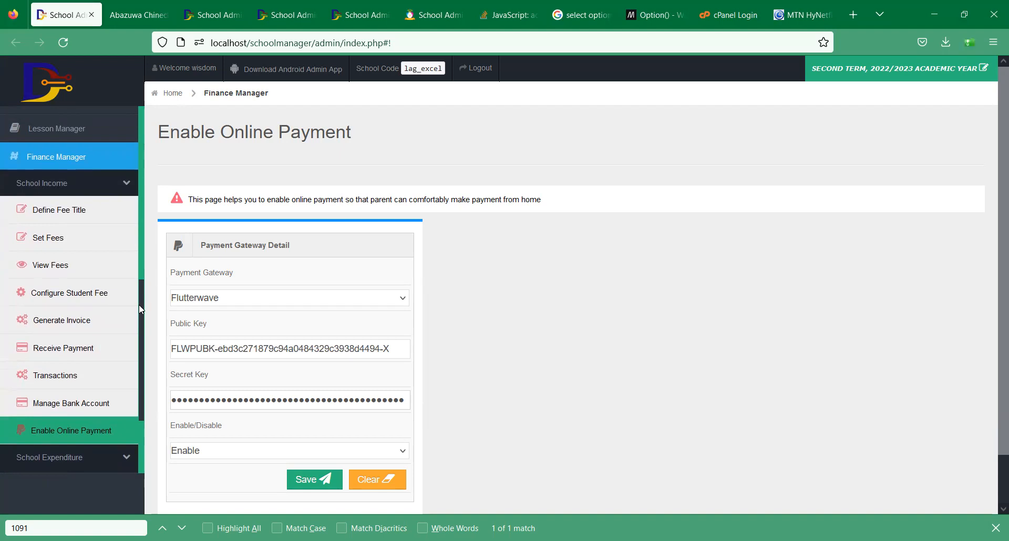
{"action": "scroll", "coordinate": [139, 305], "scroll_direction": "down", "scroll_amount": 2}
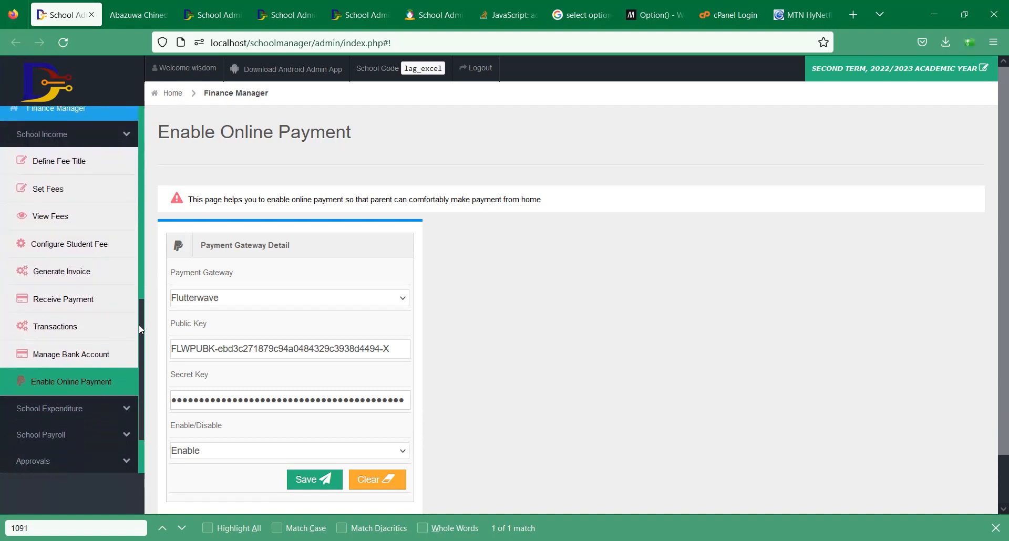
{"action": "left_click", "coordinate": [72, 135]}
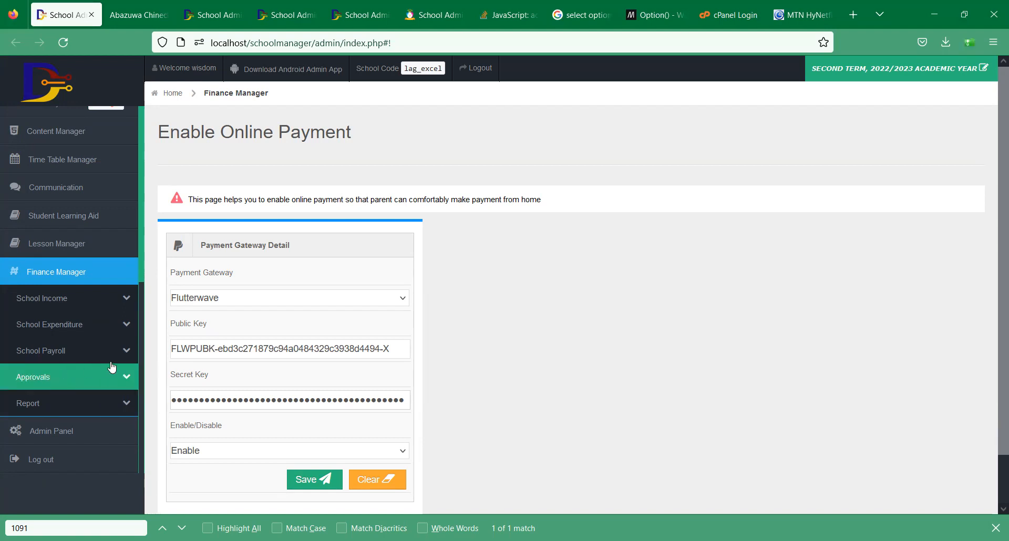
{"action": "left_click", "coordinate": [78, 311]}
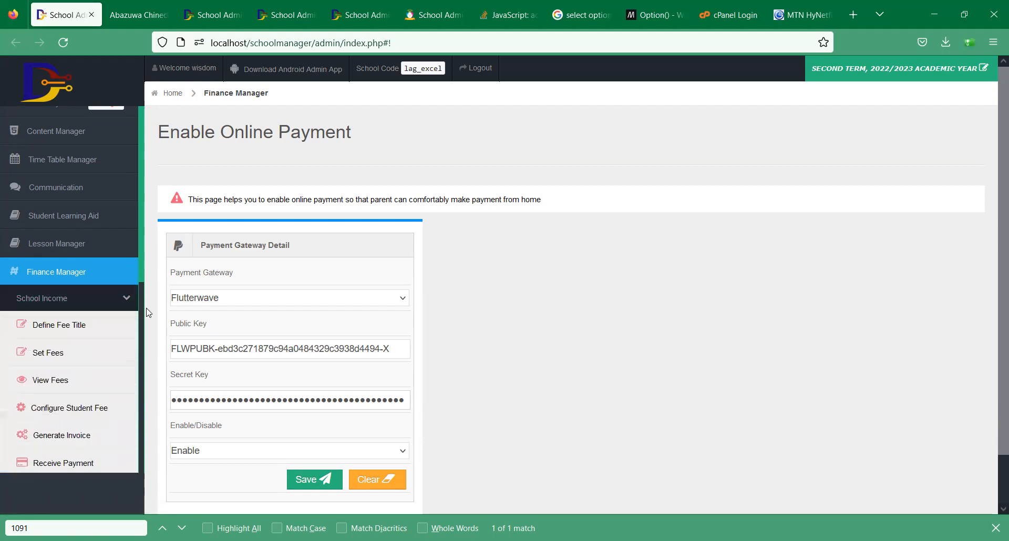
{"action": "left_click_drag", "start_coordinate": [146, 306], "coordinate": [140, 425]}
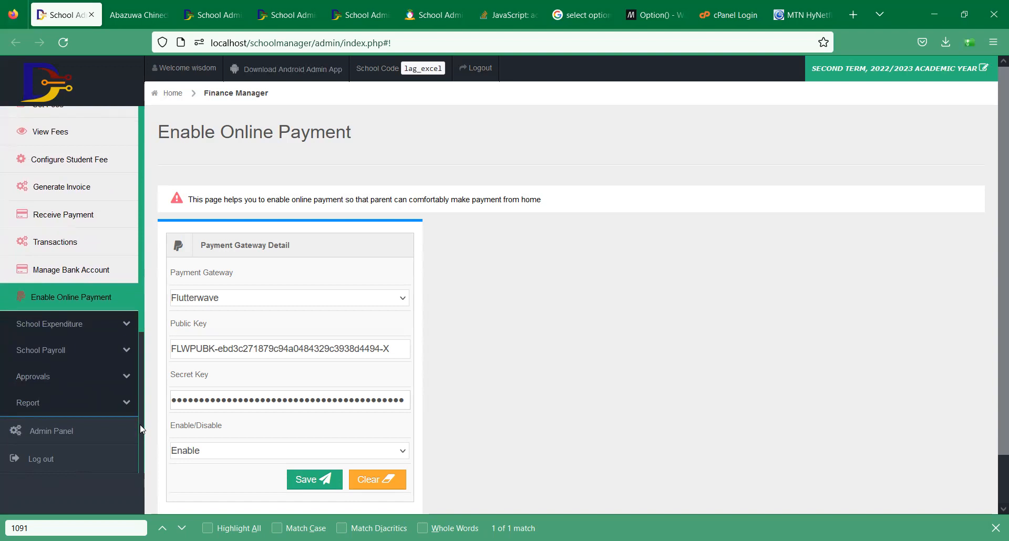
{"action": "left_click", "coordinate": [55, 328]}
{"action": "left_click", "coordinate": [79, 296]}
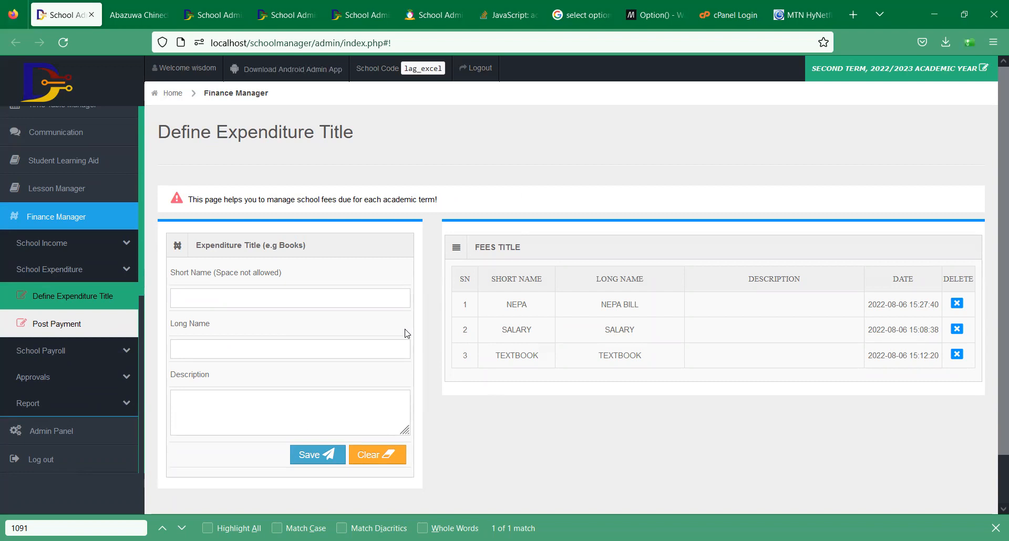
- Save a new expenditure title with STATIONARY as both its short and long name
{"action": "left_click", "coordinate": [277, 307]}
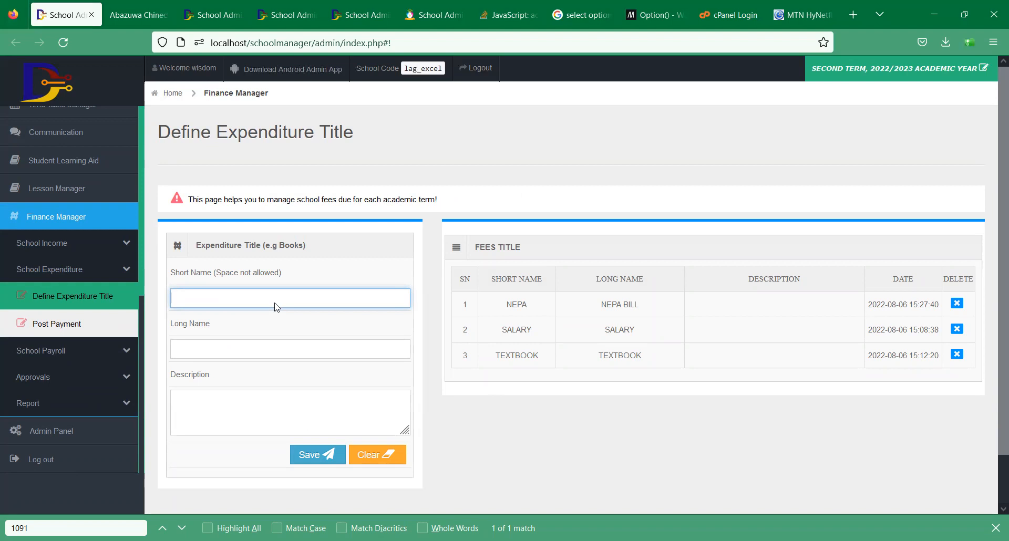
{"action": "type", "text": "STATIONARY"}
{"action": "key", "text": "Tab"}
{"action": "key", "text": "shift+Tab"}
{"action": "key", "text": "ctrl+c"}
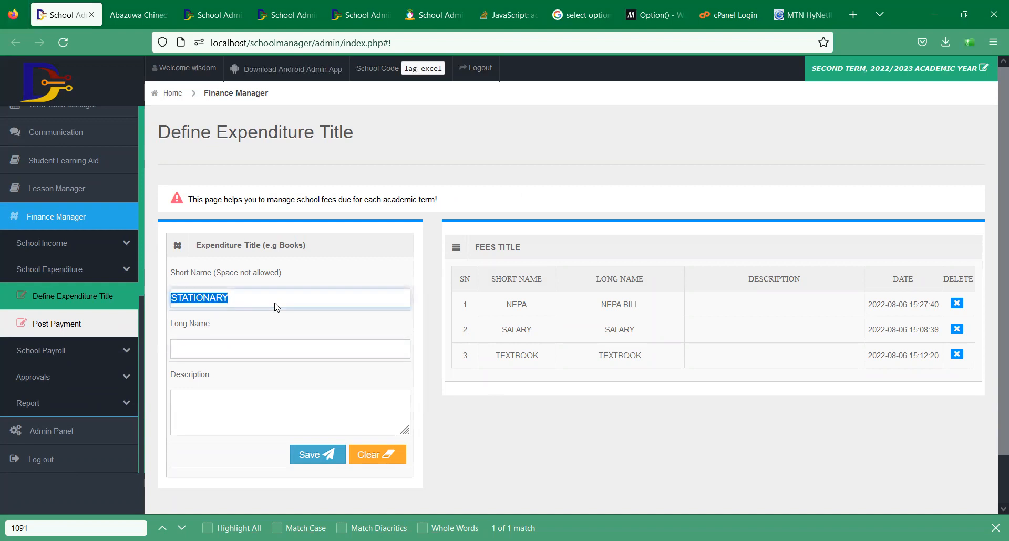
{"action": "key", "text": "Tab"}
{"action": "key", "text": "ctrl+v"}
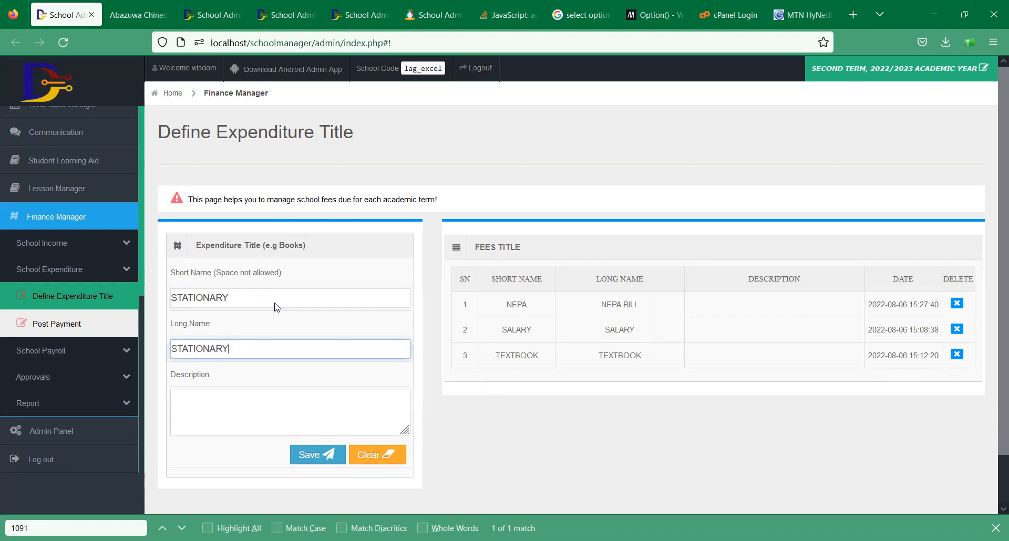
{"action": "left_click", "coordinate": [296, 461]}
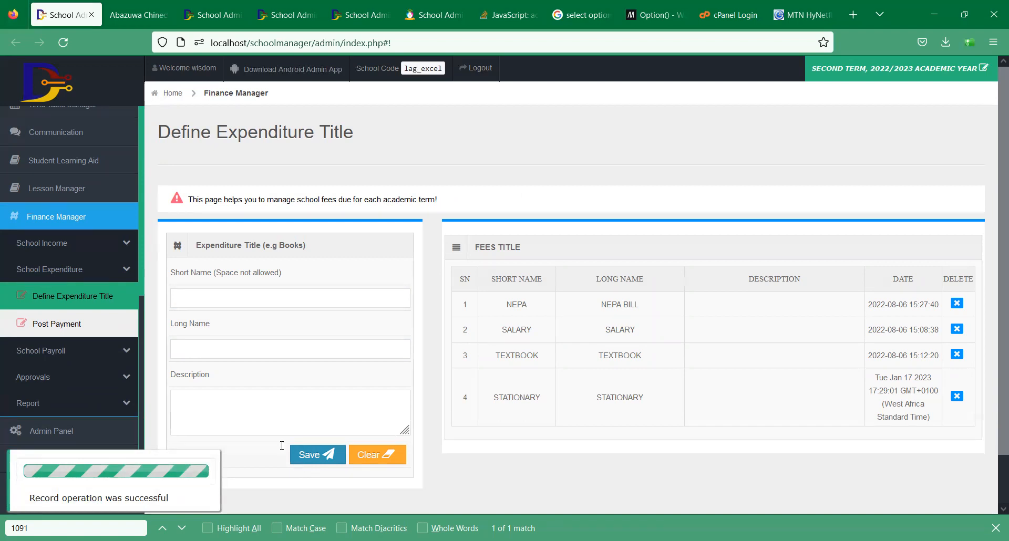
{"action": "left_click", "coordinate": [67, 324]}
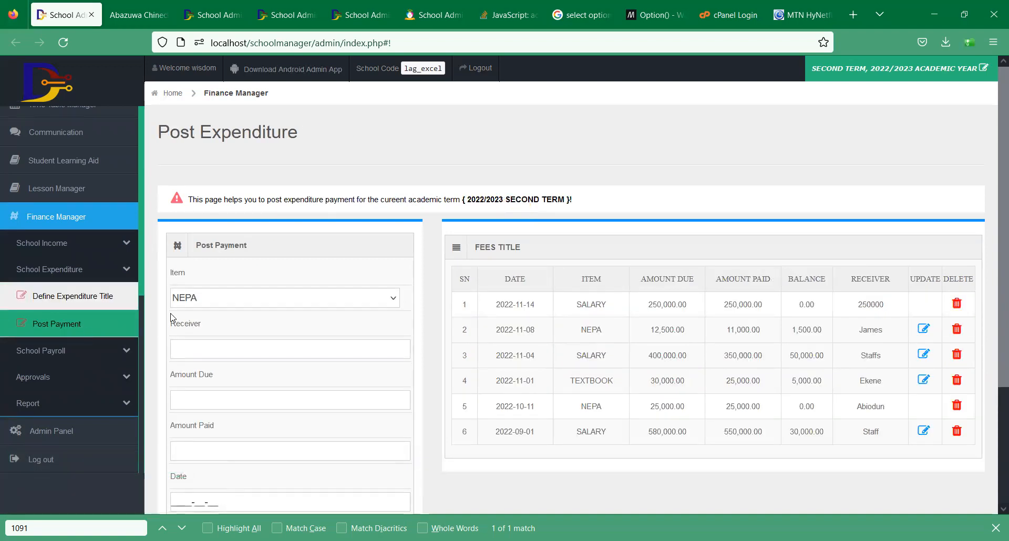
- Choose STATIONARY as the expenditure item and enter the receiver's name
{"action": "left_click", "coordinate": [176, 298]}
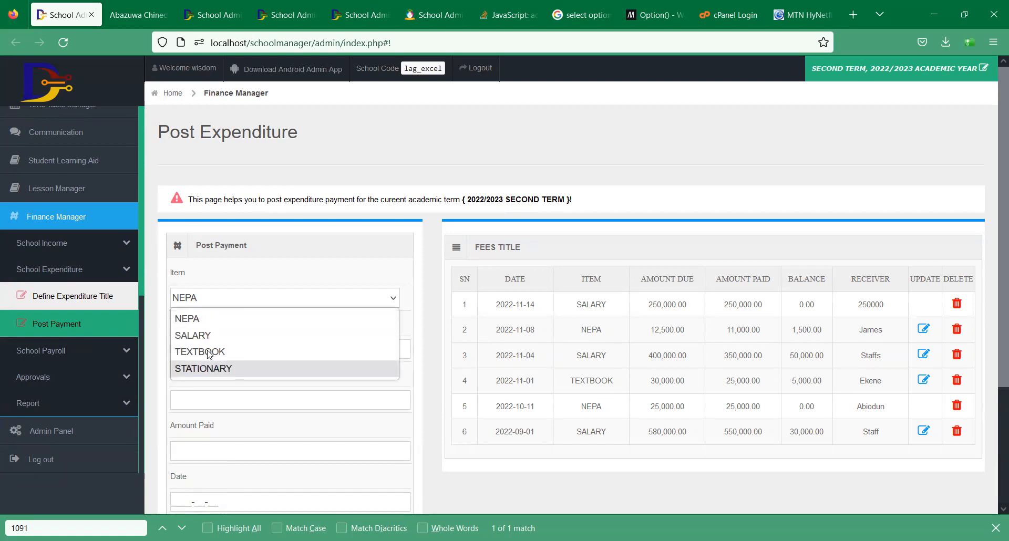
{"action": "key", "text": "Return"}
{"action": "left_click", "coordinate": [301, 357]}
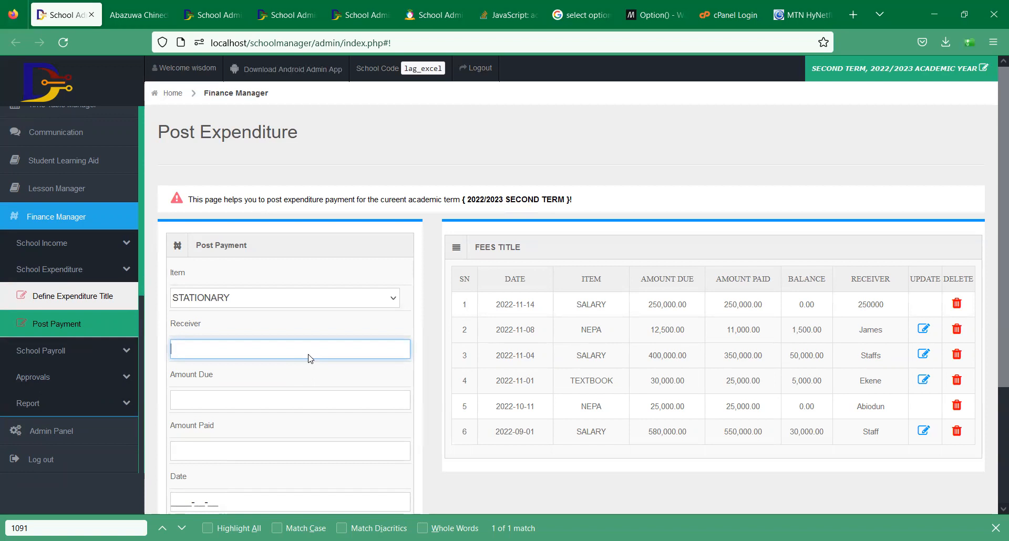
{"action": "type", "text": "mARY"}
{"action": "key", "text": "BackSpace"}
{"action": "key", "text": "BackSpace"}
{"action": "key", "text": "BackSpace"}
{"action": "key", "text": "BackSpace"}
{"action": "type", "text": "mARY"}
{"action": "left_click", "coordinate": [237, 400]}
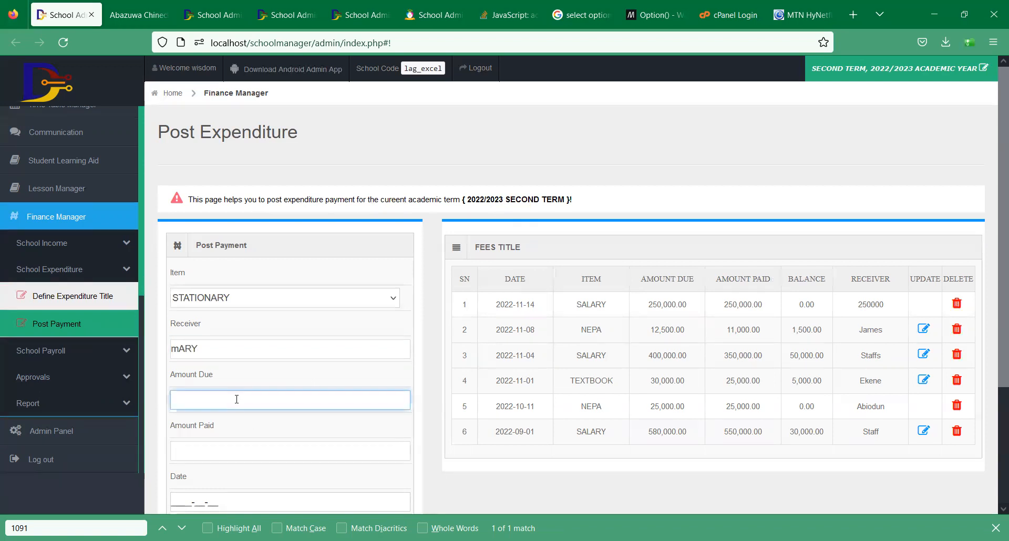
{"action": "double_click", "coordinate": [207, 353]}
{"action": "type", "text": "MA"}
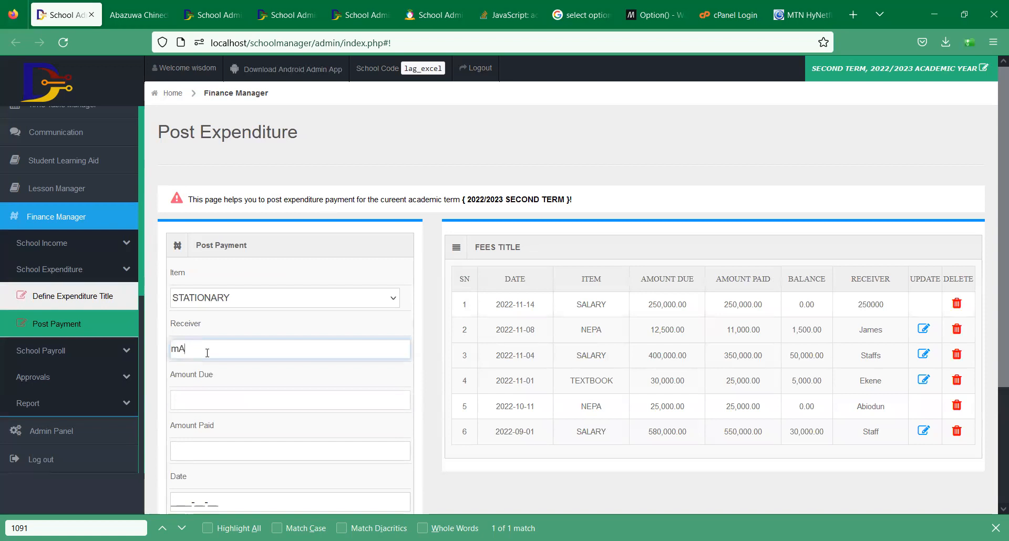
{"action": "key", "text": "BackSpace"}
{"action": "type", "text": "ary"}
- Set Amount Due to 20000 and Amount Paid to 20000
{"action": "key", "text": "Tab"}
{"action": "type", "text": "20000"}
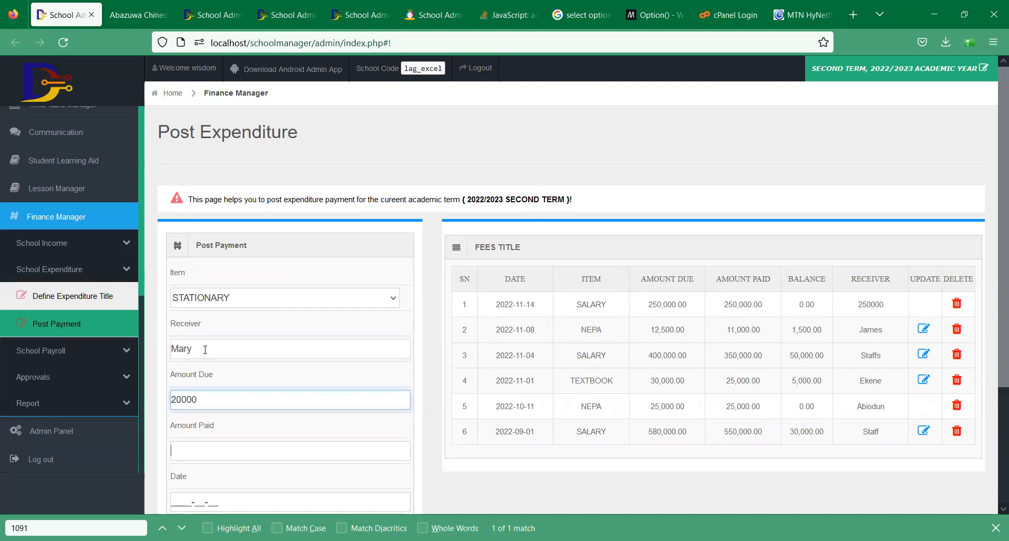
{"action": "key", "text": "Tab"}
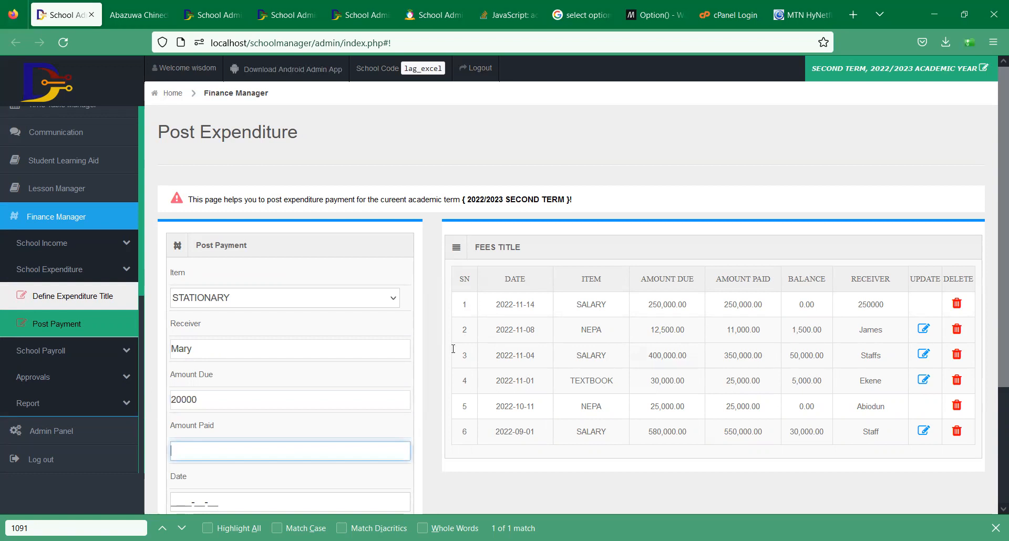
{"action": "scroll", "coordinate": [445, 350], "scroll_direction": "down", "scroll_amount": 3}
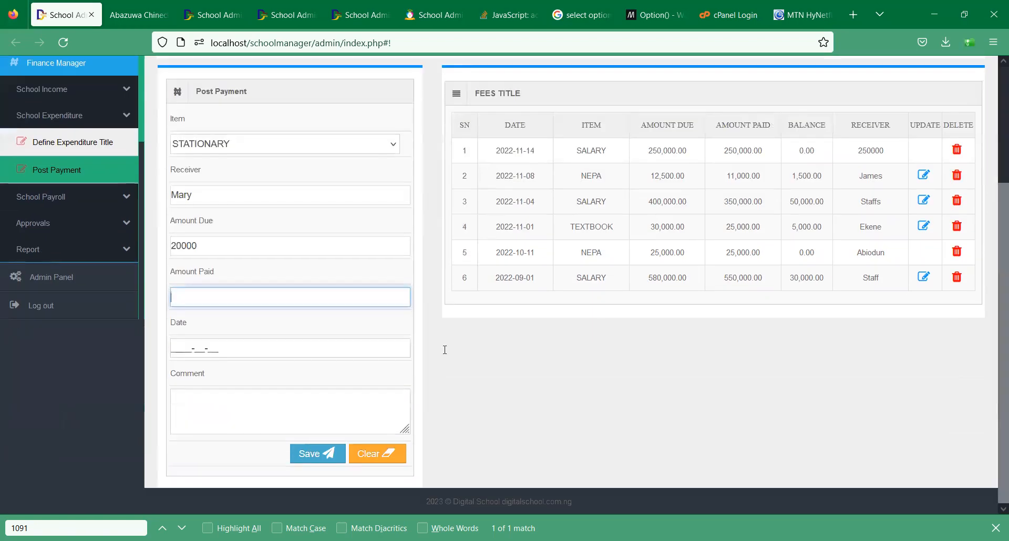
{"action": "type", "text": "20000"}
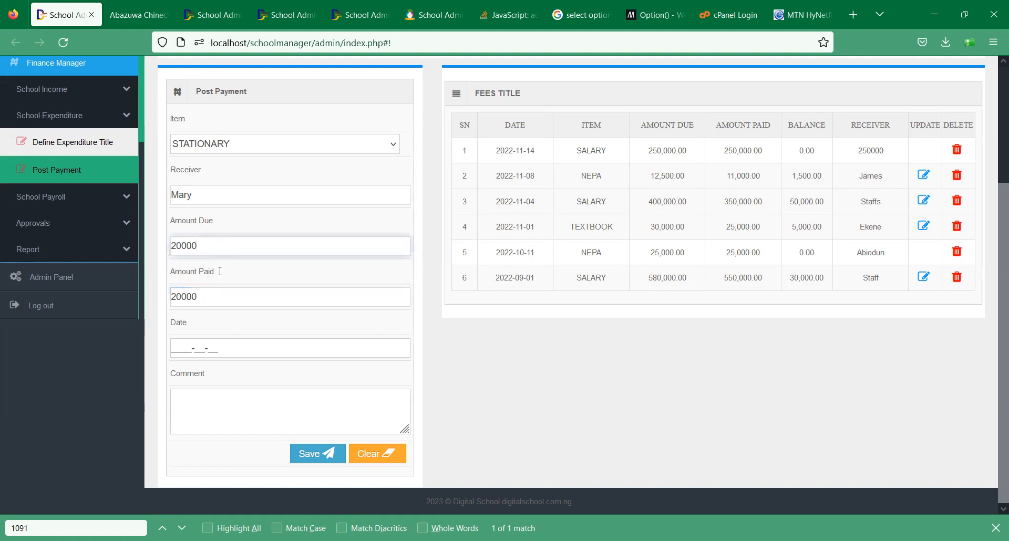
{"action": "left_click", "coordinate": [219, 293]}
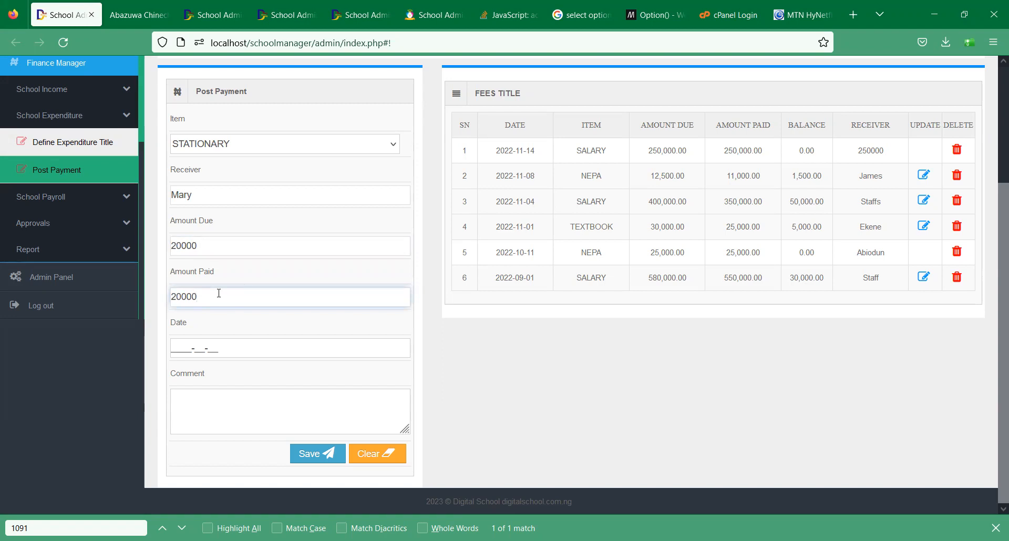
- Date the payment 17 January 2023, save the expenditure, and refresh the table
{"action": "left_click", "coordinate": [251, 351]}
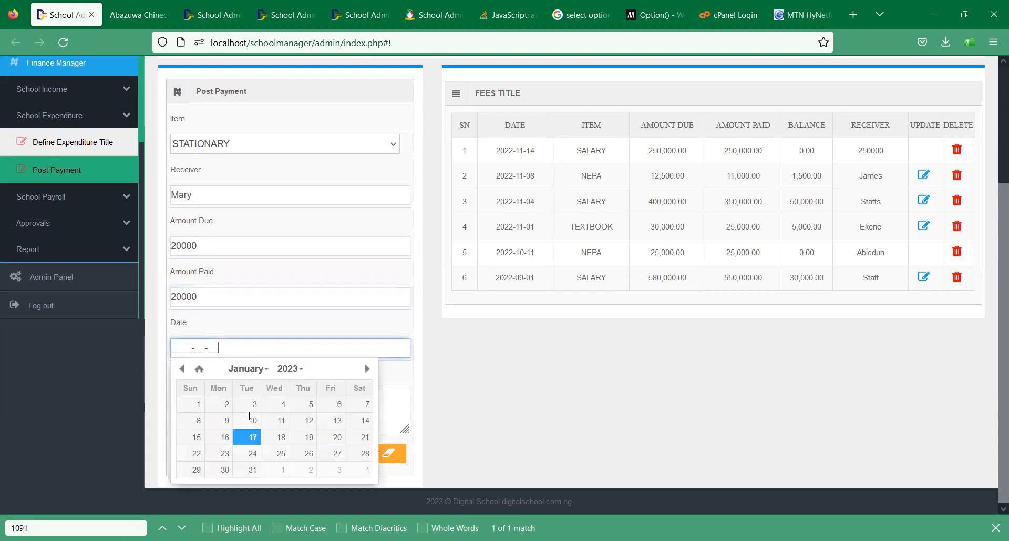
{"action": "left_click", "coordinate": [253, 437]}
{"action": "left_click", "coordinate": [210, 400]}
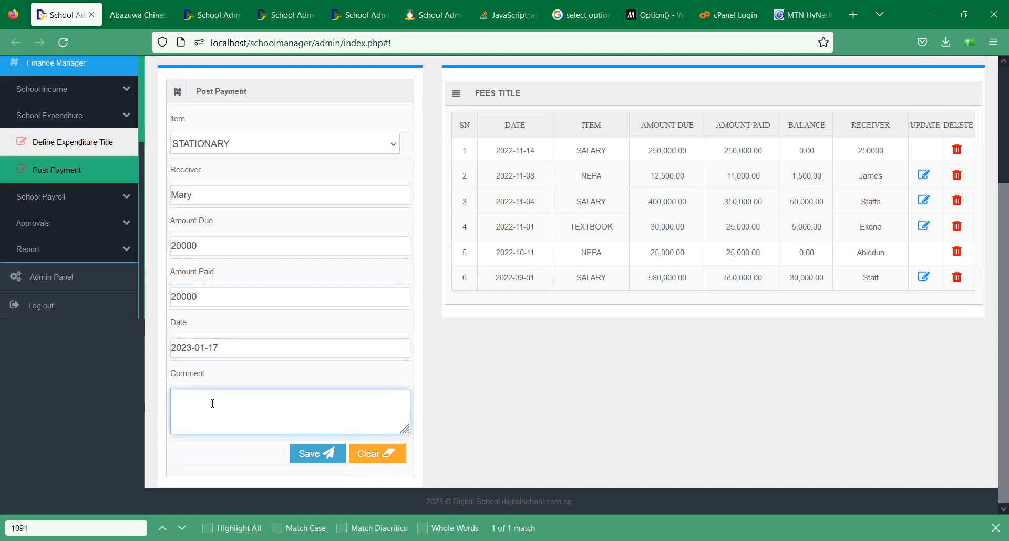
{"action": "left_click", "coordinate": [314, 455]}
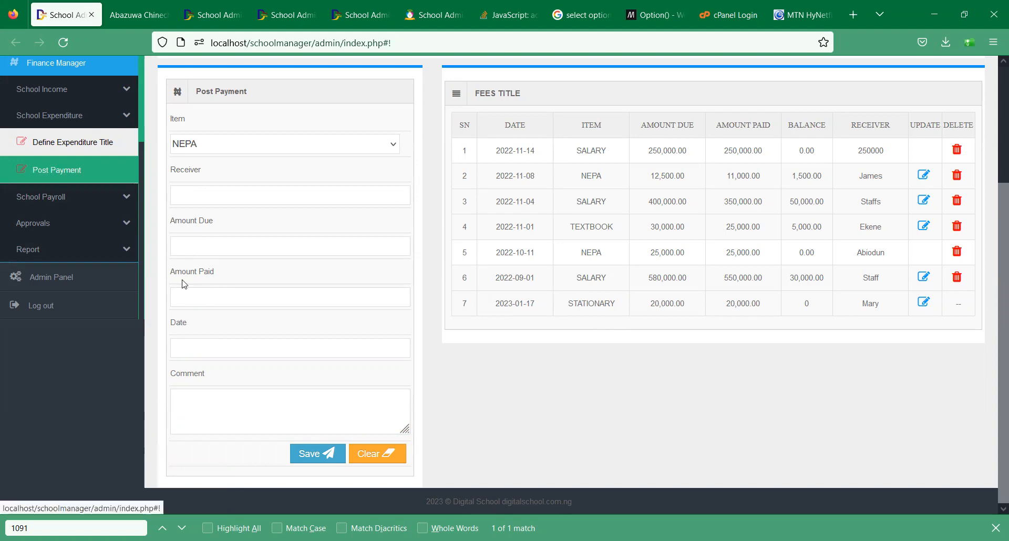
{"action": "left_click", "coordinate": [65, 170]}
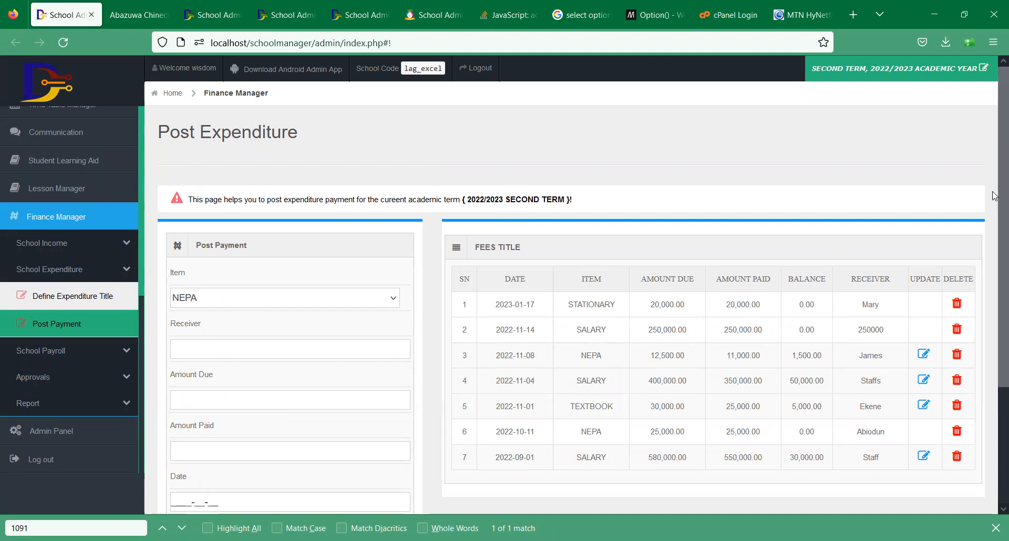
- Open the School Payment Summary fee report from the sidebar's Report section
{"action": "scroll", "coordinate": [994, 382], "scroll_direction": "down", "scroll_amount": 3}
{"action": "scroll", "coordinate": [938, 191], "scroll_direction": "up", "scroll_amount": 3}
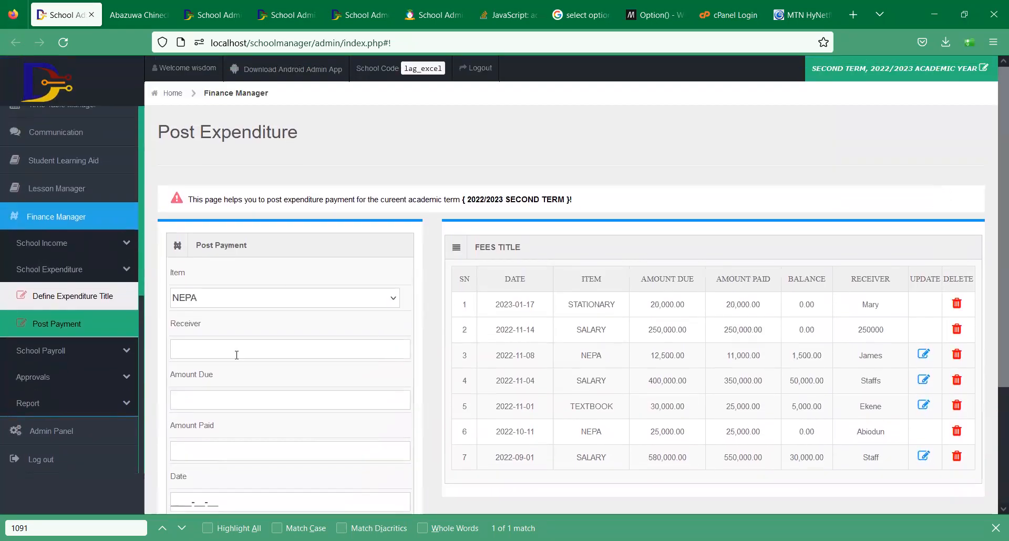
{"action": "left_click", "coordinate": [92, 403]}
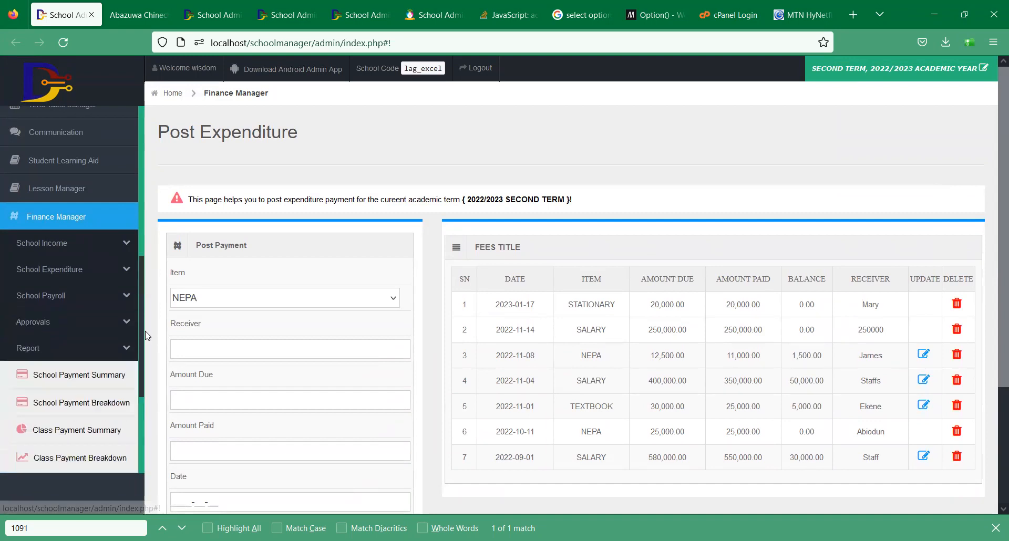
{"action": "scroll", "coordinate": [142, 356], "scroll_direction": "down", "scroll_amount": 1}
{"action": "scroll", "coordinate": [140, 356], "scroll_direction": "down", "scroll_amount": 5}
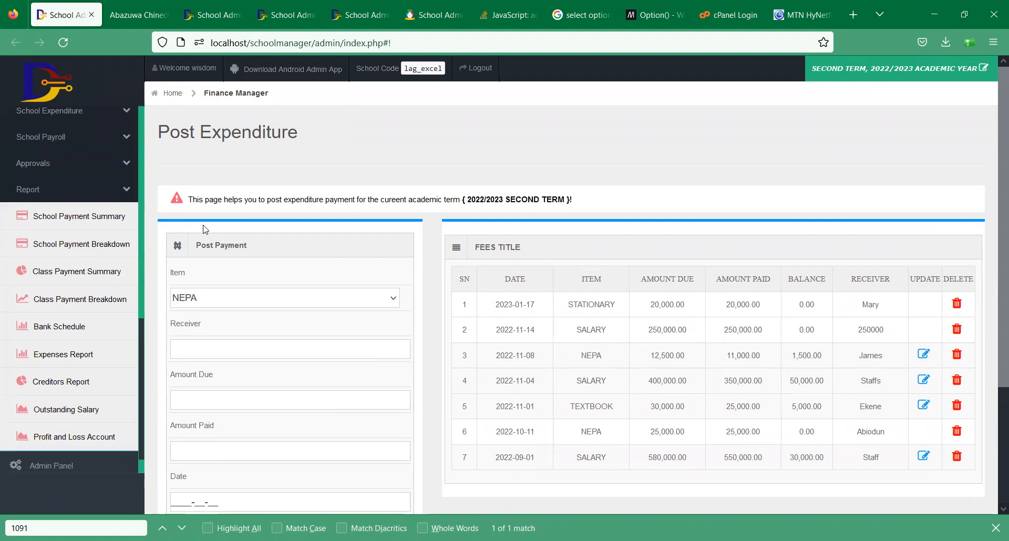
{"action": "left_click", "coordinate": [119, 219]}
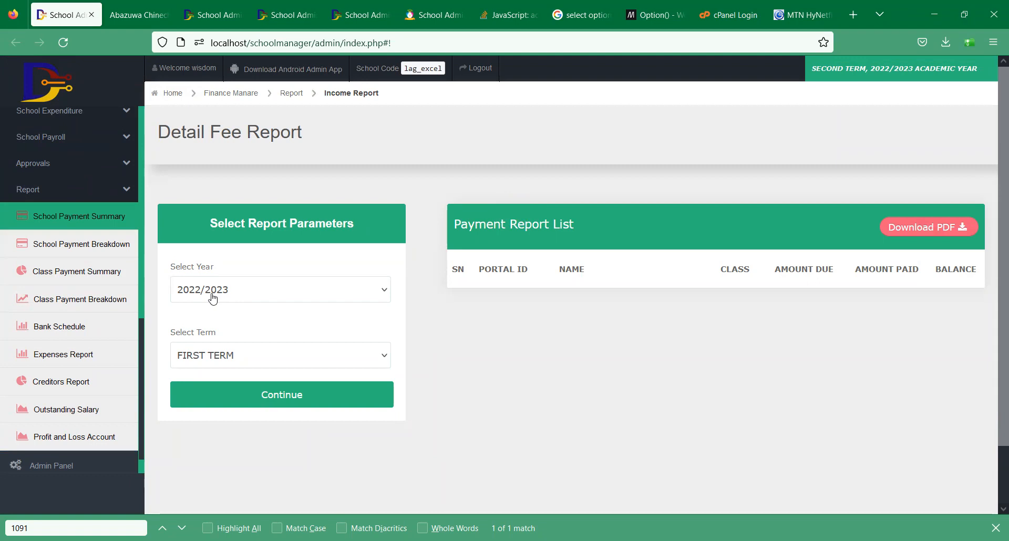
- Generate the 2022/2023 Detail Fee Report for SECOND TERM
{"action": "left_click", "coordinate": [215, 367]}
{"action": "left_click", "coordinate": [253, 399]}
{"action": "left_click", "coordinate": [236, 395]}
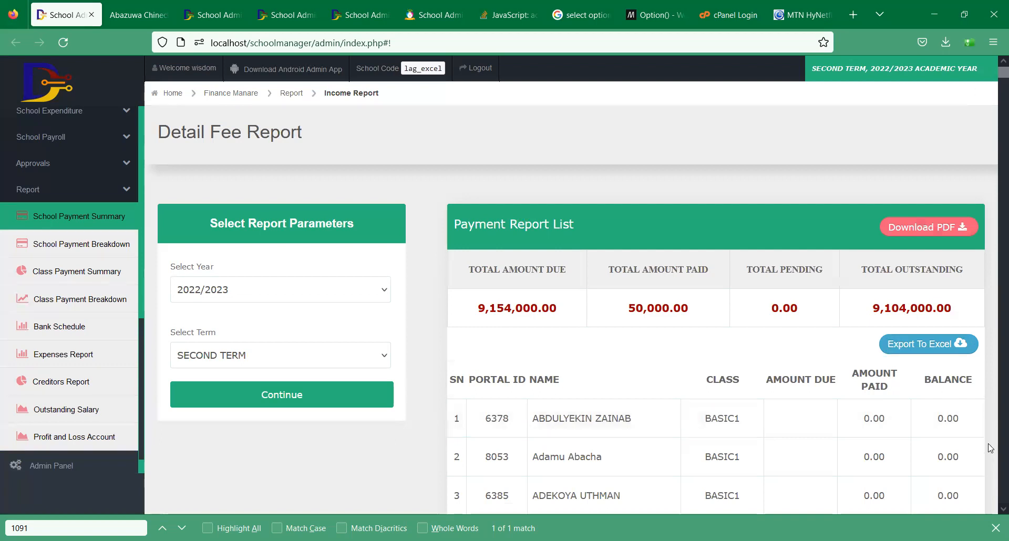
- Review the class payment tables (9,154,000 due, 50,000 paid, 9,104,000 outstanding), returning to the top
{"action": "scroll", "coordinate": [993, 510], "scroll_direction": "down", "scroll_amount": 3}
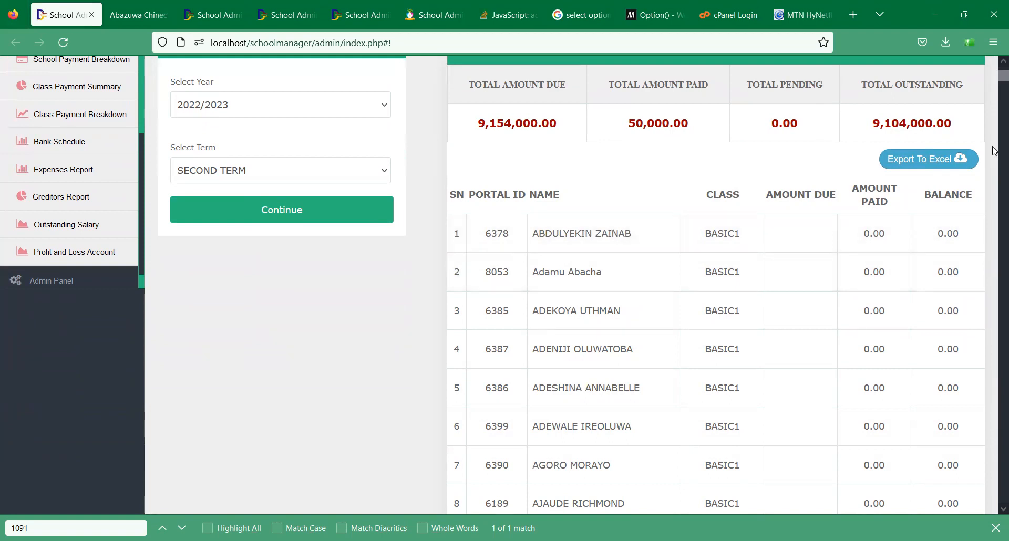
{"action": "left_click_drag", "start_coordinate": [995, 80], "coordinate": [995, 255]}
{"action": "scroll", "coordinate": [995, 255], "scroll_direction": "down", "scroll_amount": 20}
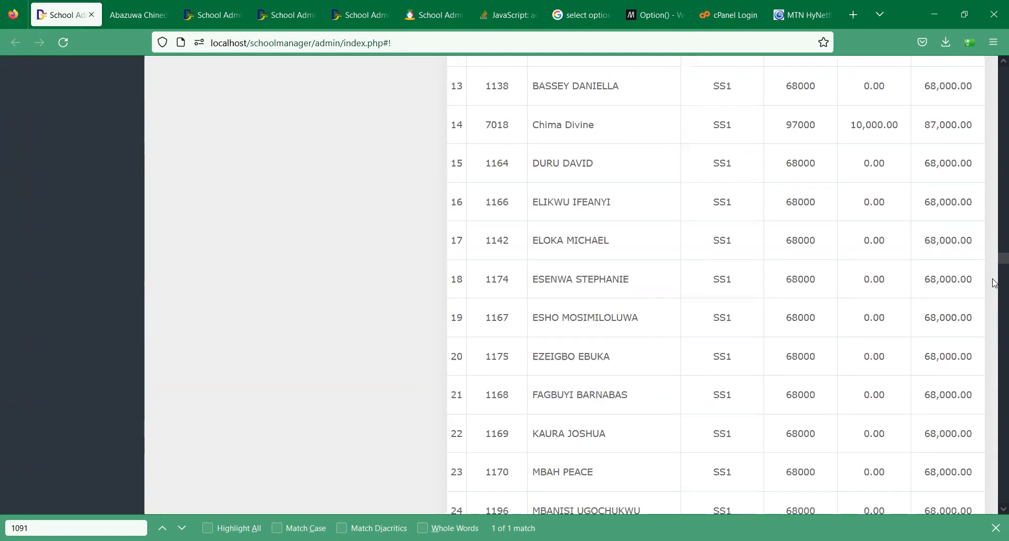
{"action": "scroll", "coordinate": [993, 257], "scroll_direction": "up", "scroll_amount": 20}
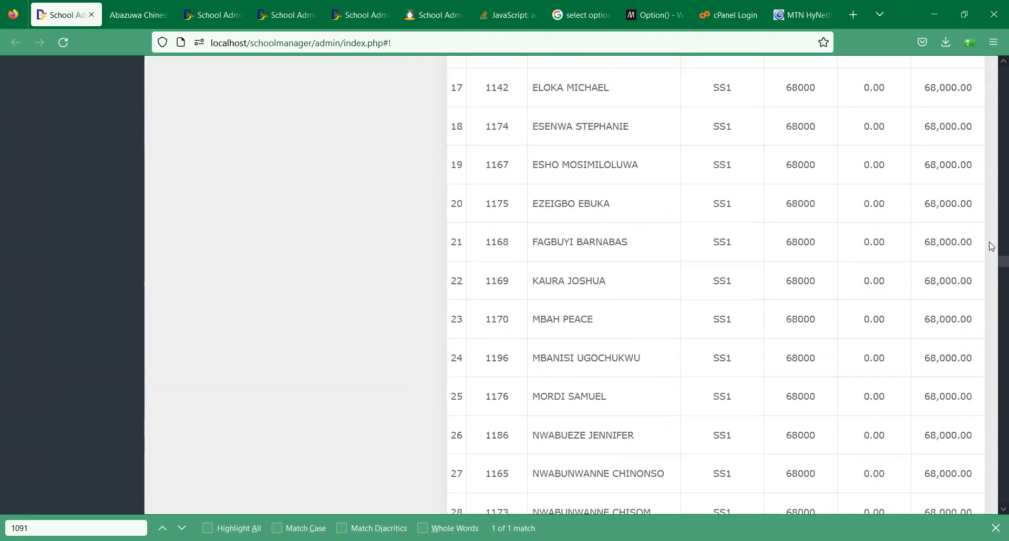
{"action": "scroll", "coordinate": [994, 253], "scroll_direction": "up", "scroll_amount": 2}
{"action": "scroll", "coordinate": [582, 90], "scroll_direction": "down", "scroll_amount": 5}
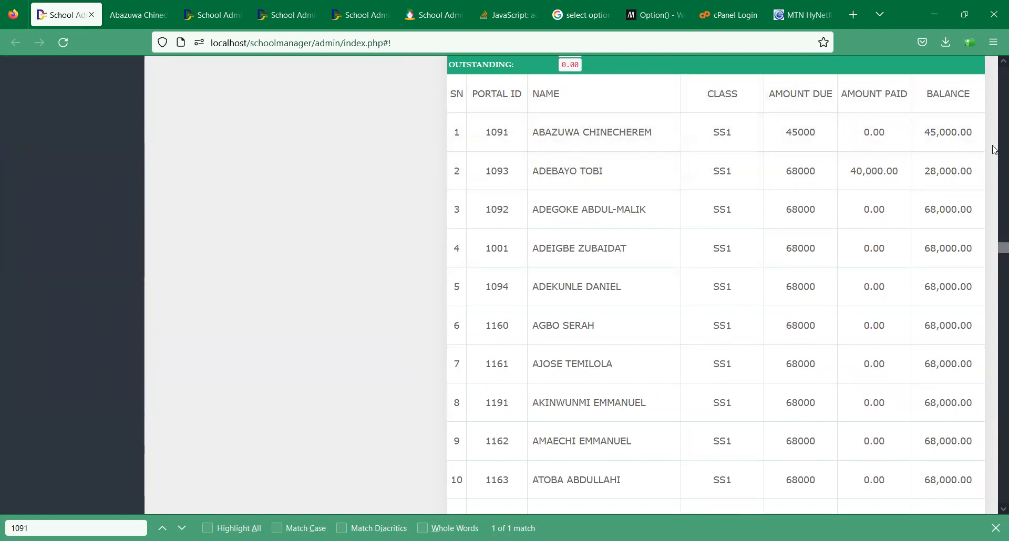
{"action": "scroll", "coordinate": [994, 260], "scroll_direction": "down", "scroll_amount": 10}
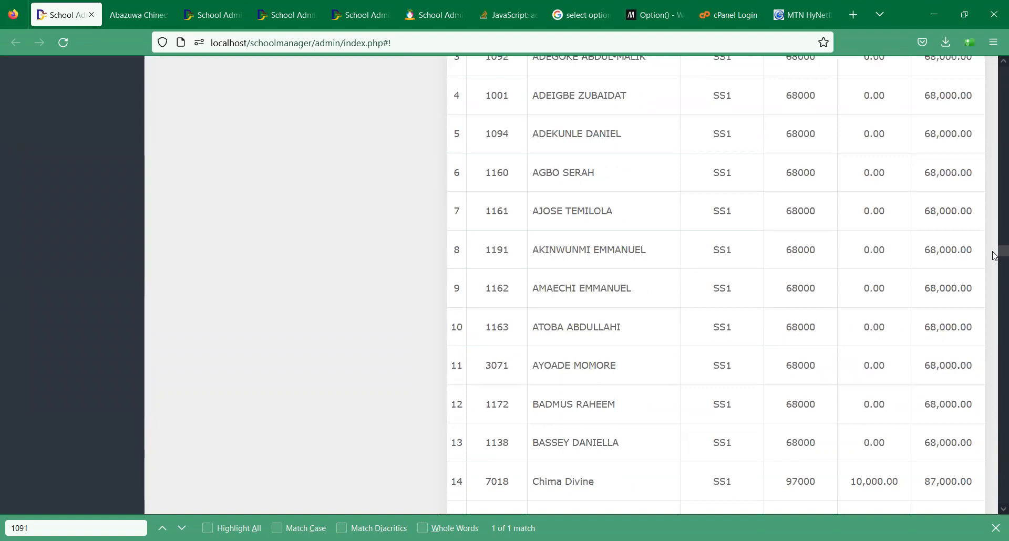
{"action": "scroll", "coordinate": [994, 265], "scroll_direction": "down", "scroll_amount": 20}
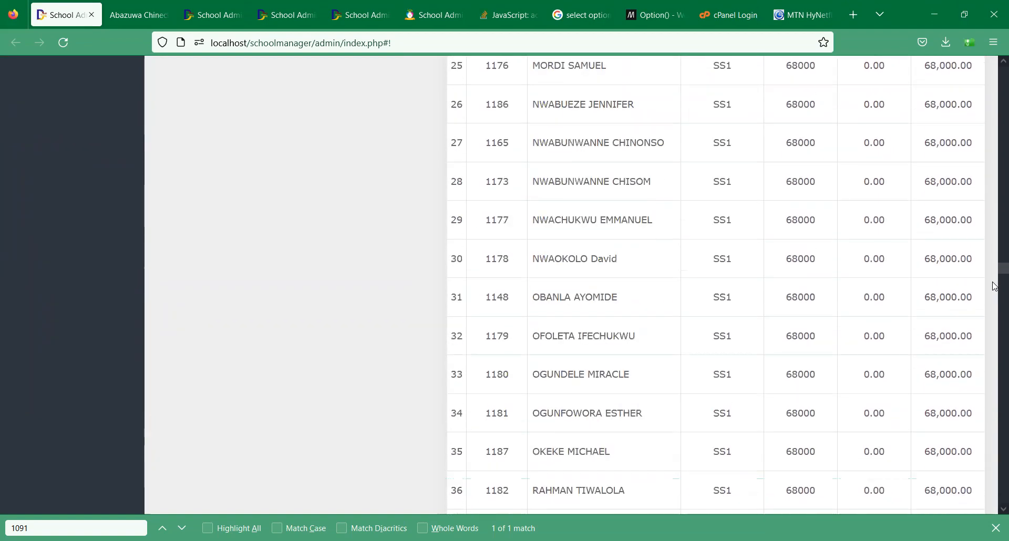
{"action": "scroll", "coordinate": [582, 224], "scroll_direction": "up", "scroll_amount": 4}
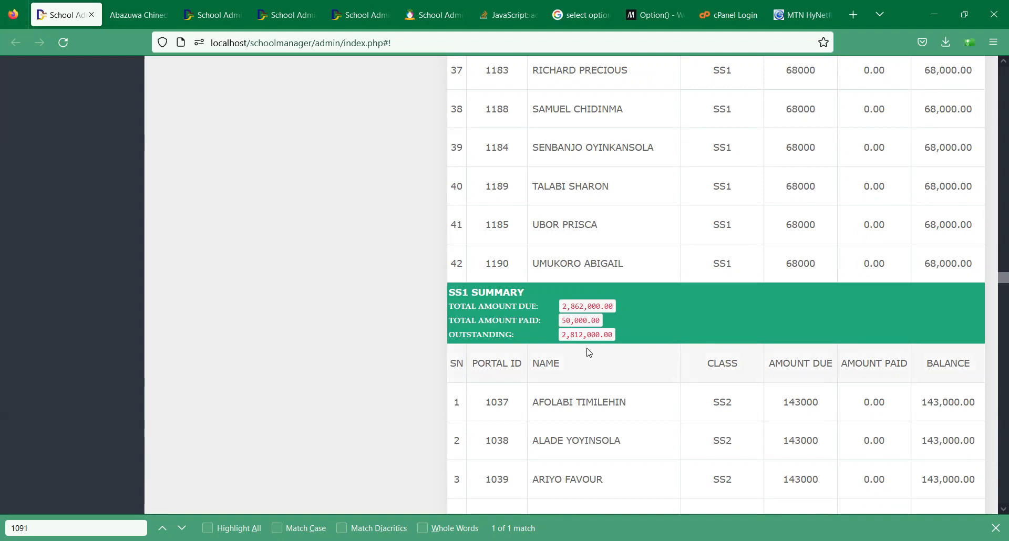
{"action": "scroll", "coordinate": [995, 294], "scroll_direction": "down", "scroll_amount": 1}
{"action": "scroll", "coordinate": [995, 294], "scroll_direction": "down", "scroll_amount": 20}
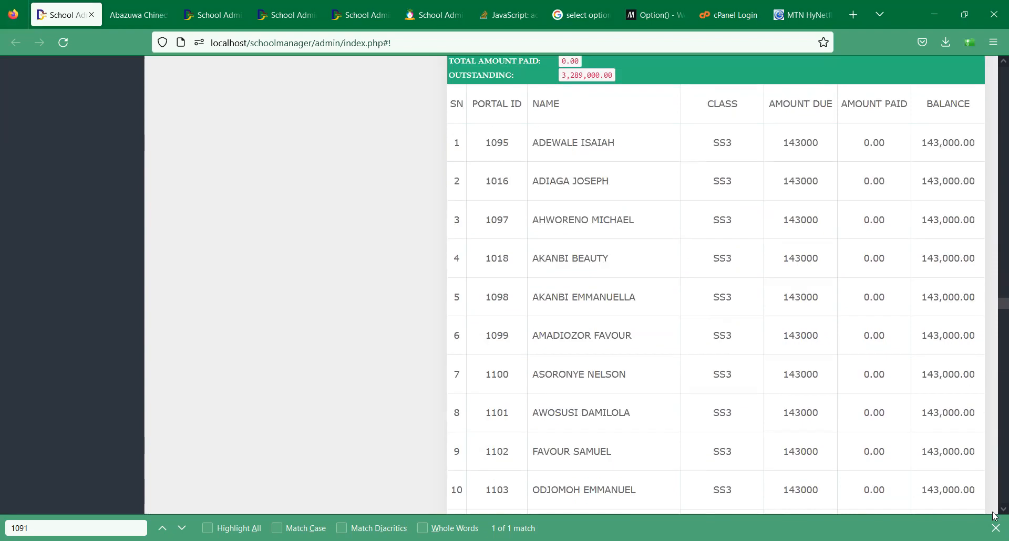
{"action": "scroll", "coordinate": [995, 516], "scroll_direction": "down", "scroll_amount": 20}
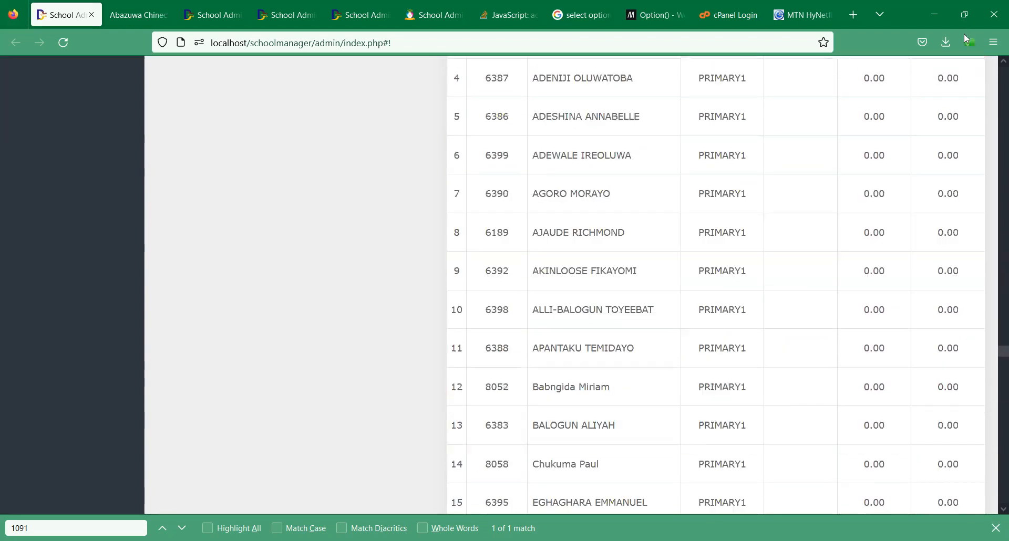
{"action": "scroll", "coordinate": [422, 314], "scroll_direction": "up", "scroll_amount": 20}
{"action": "scroll", "coordinate": [935, 298], "scroll_direction": "up", "scroll_amount": 20}
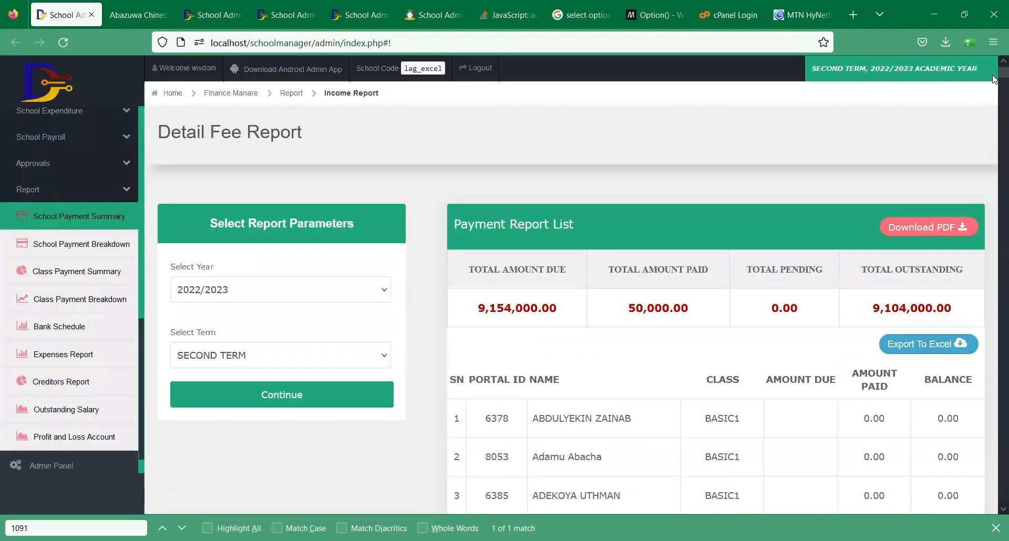
{"action": "scroll", "coordinate": [994, 92], "scroll_direction": "down", "scroll_amount": 9}
{"action": "scroll", "coordinate": [994, 107], "scroll_direction": "down", "scroll_amount": 15}
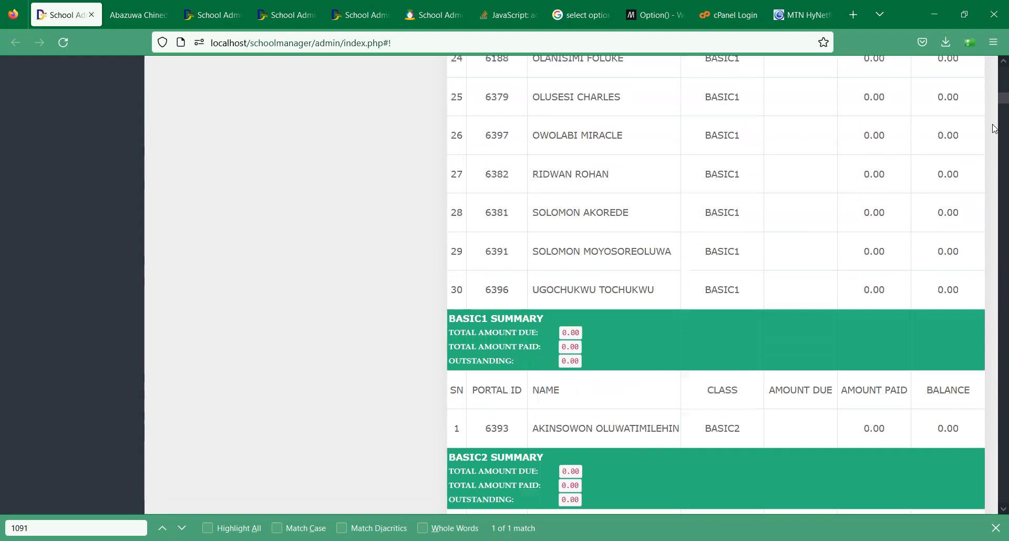
{"action": "scroll", "coordinate": [994, 129], "scroll_direction": "down", "scroll_amount": 15}
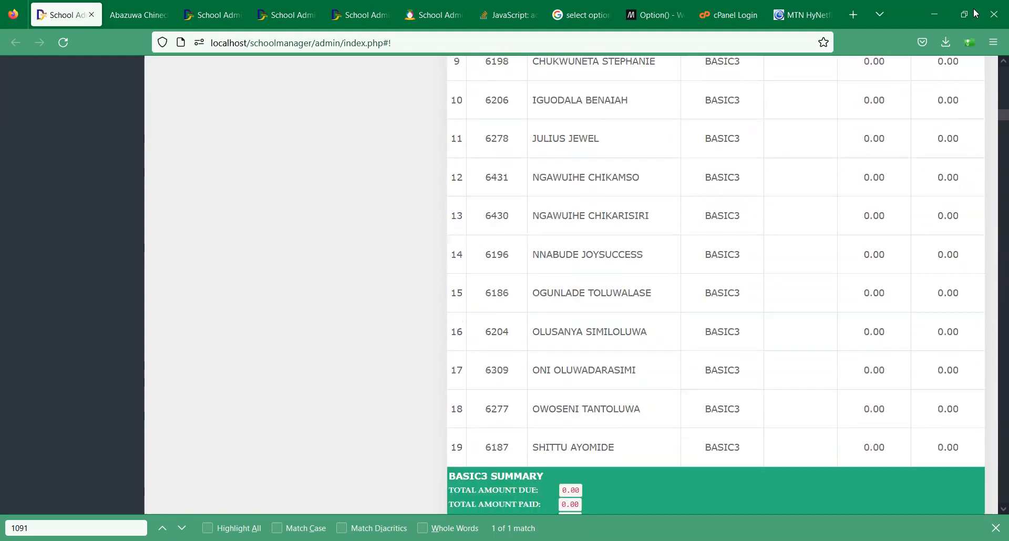
{"action": "key", "text": "Home"}
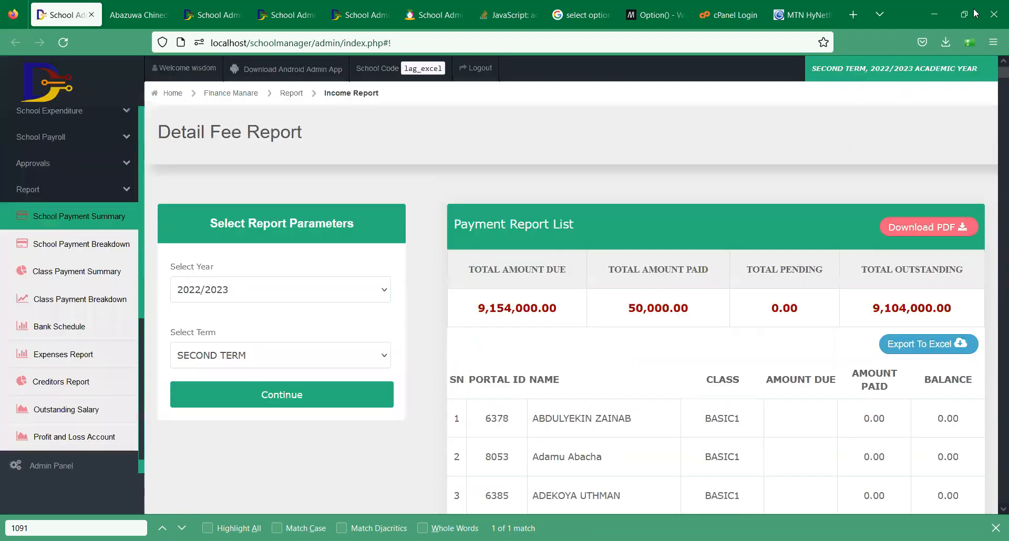
- Generate the first-term 2022/2023 income report with TUITION as the income type
{"action": "left_click", "coordinate": [64, 250]}
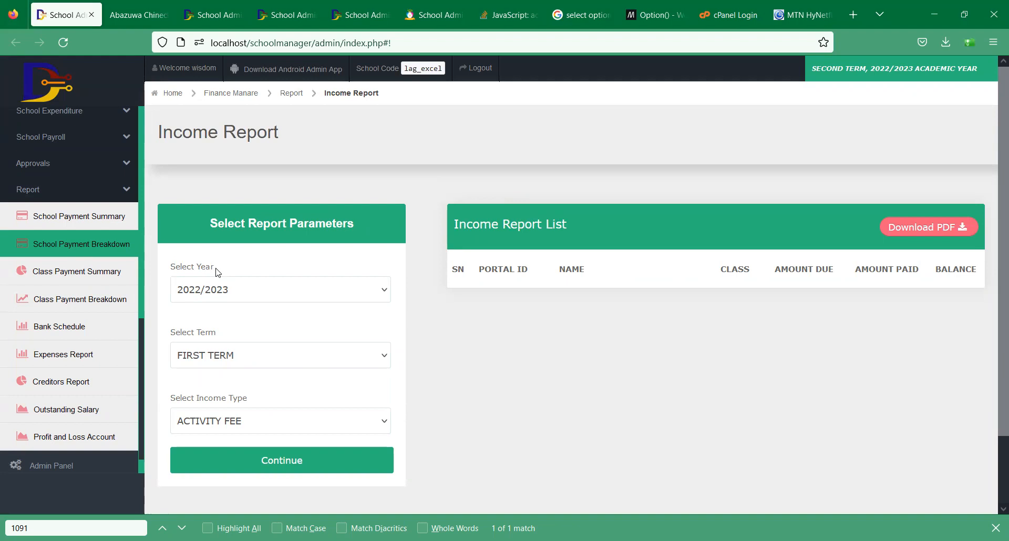
{"action": "left_click", "coordinate": [272, 424]}
{"action": "left_click", "coordinate": [251, 395]}
{"action": "left_click", "coordinate": [244, 472]}
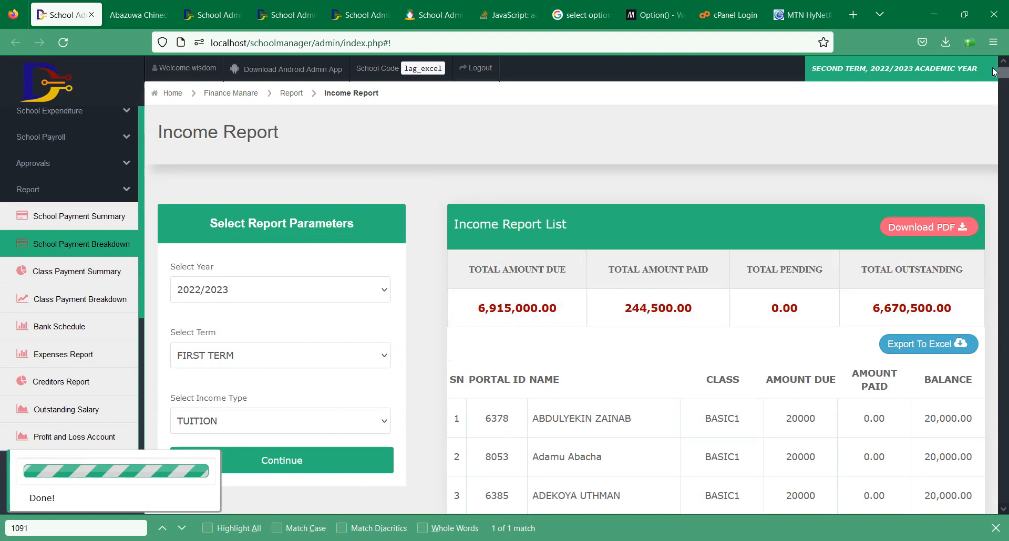
- Review the tuition income list (6,915,000 due, 6,670,500 outstanding), then open Class Payment Summary
{"action": "scroll", "coordinate": [993, 118], "scroll_direction": "down", "scroll_amount": 8}
{"action": "scroll", "coordinate": [994, 125], "scroll_direction": "down", "scroll_amount": 20}
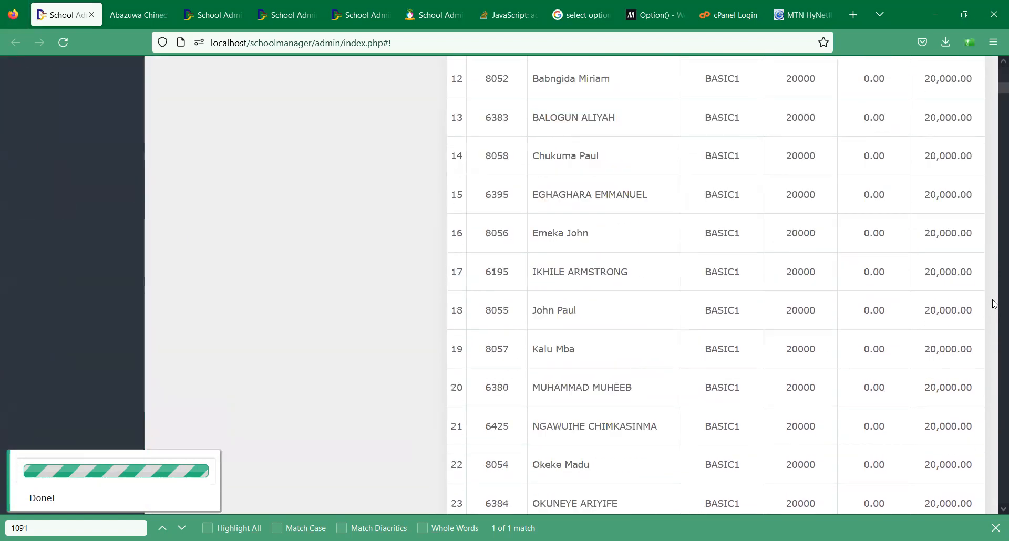
{"action": "scroll", "coordinate": [994, 271], "scroll_direction": "down", "scroll_amount": 20}
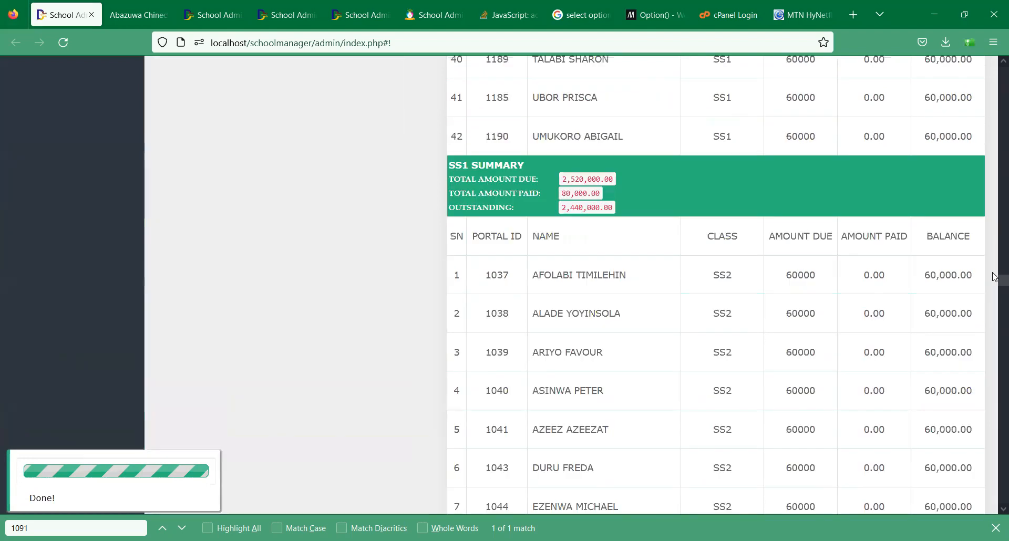
{"action": "scroll", "coordinate": [984, 236], "scroll_direction": "up", "scroll_amount": 15}
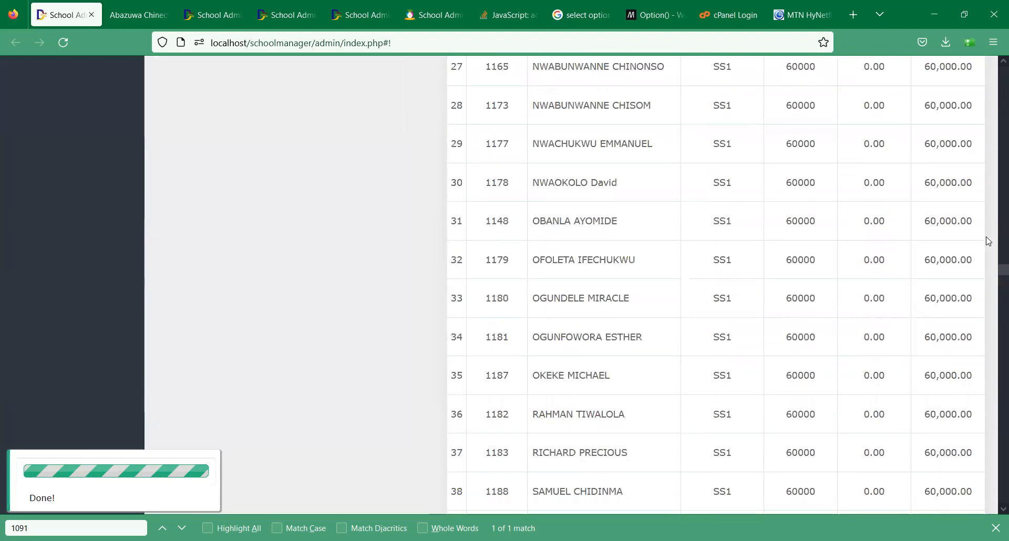
{"action": "scroll", "coordinate": [984, 236], "scroll_direction": "down", "scroll_amount": 3}
{"action": "scroll", "coordinate": [984, 237], "scroll_direction": "up", "scroll_amount": 20}
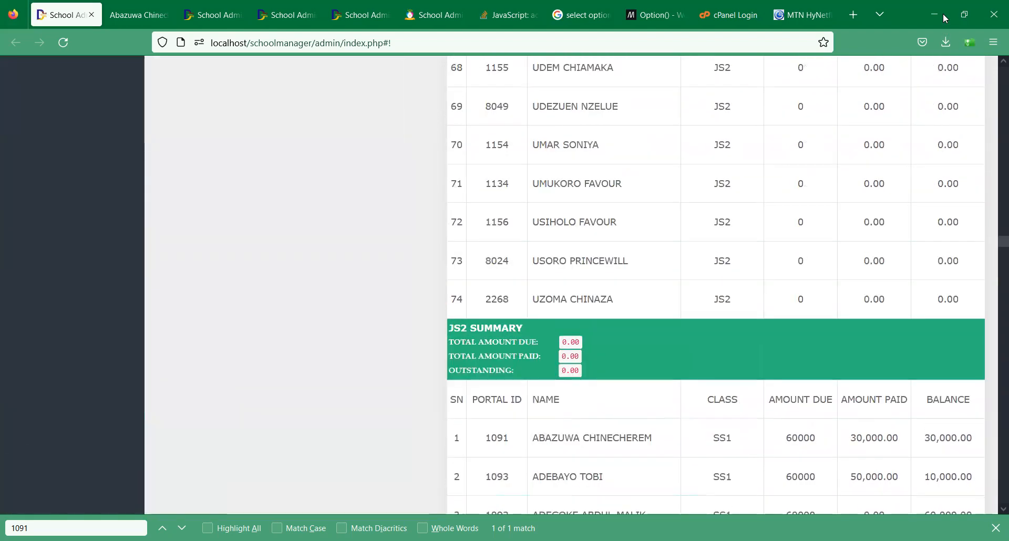
{"action": "scroll", "coordinate": [244, 144], "scroll_direction": "up", "scroll_amount": 20}
{"action": "scroll", "coordinate": [61, 267], "scroll_direction": "up", "scroll_amount": 5}
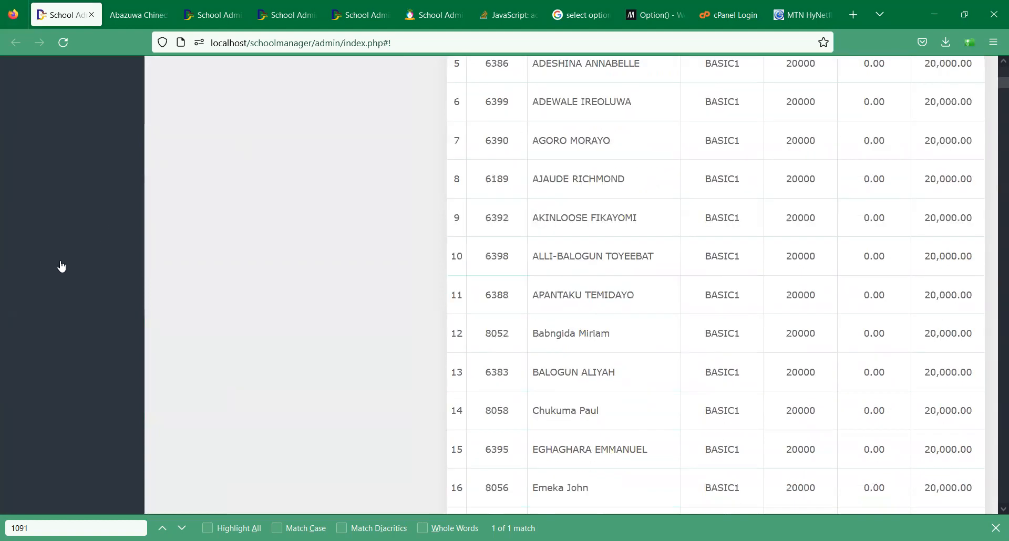
{"action": "scroll", "coordinate": [61, 266], "scroll_direction": "up", "scroll_amount": 15}
{"action": "left_click", "coordinate": [106, 271]}
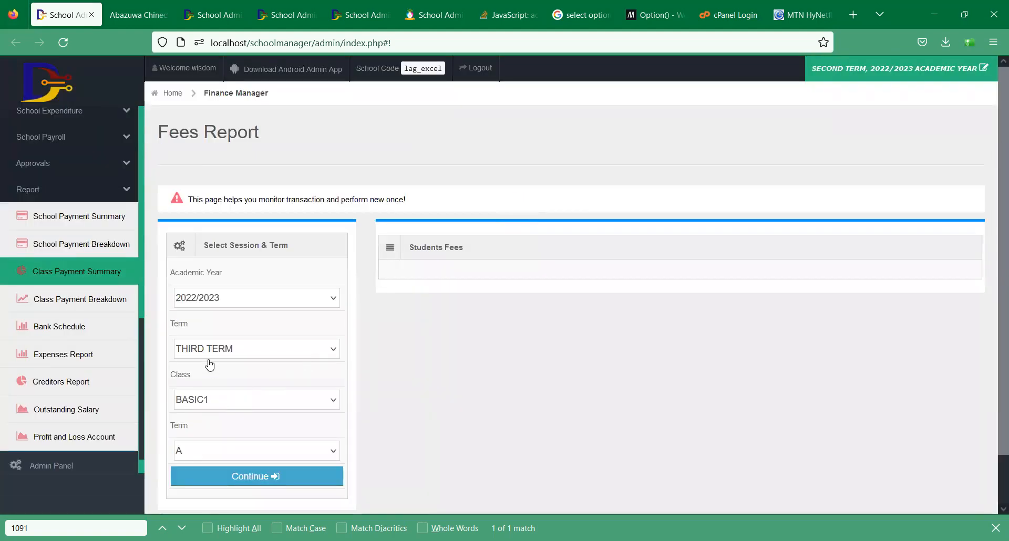
- Load the class fee table for SECOND TERM and class SS1
{"action": "left_click", "coordinate": [202, 358]}
{"action": "left_click", "coordinate": [210, 403]}
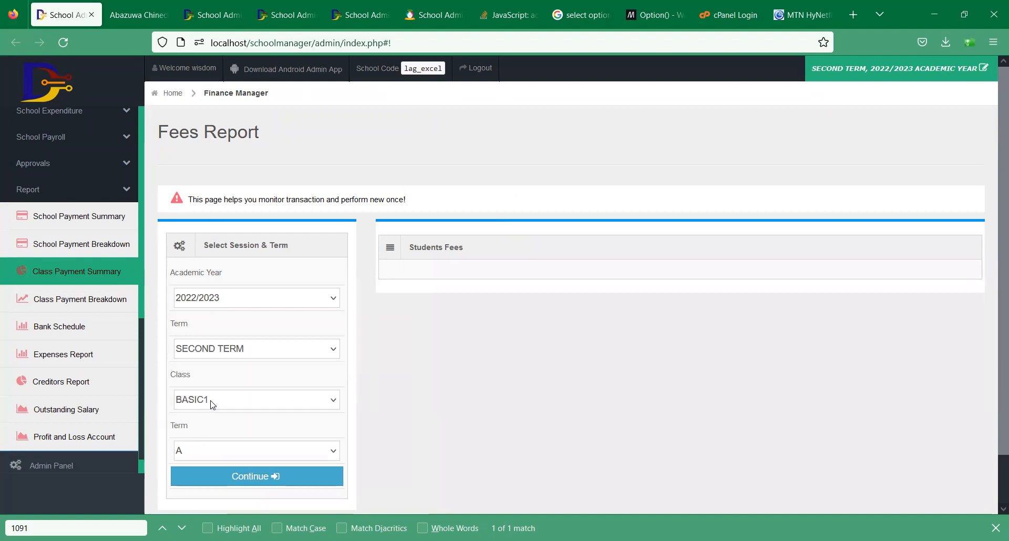
{"action": "left_click", "coordinate": [252, 403]}
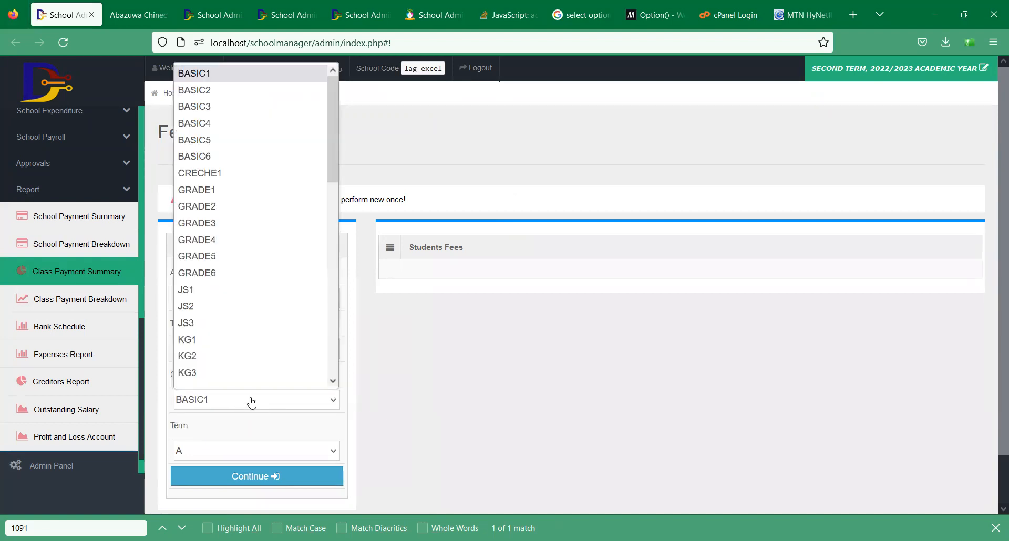
{"action": "key", "text": "s"}
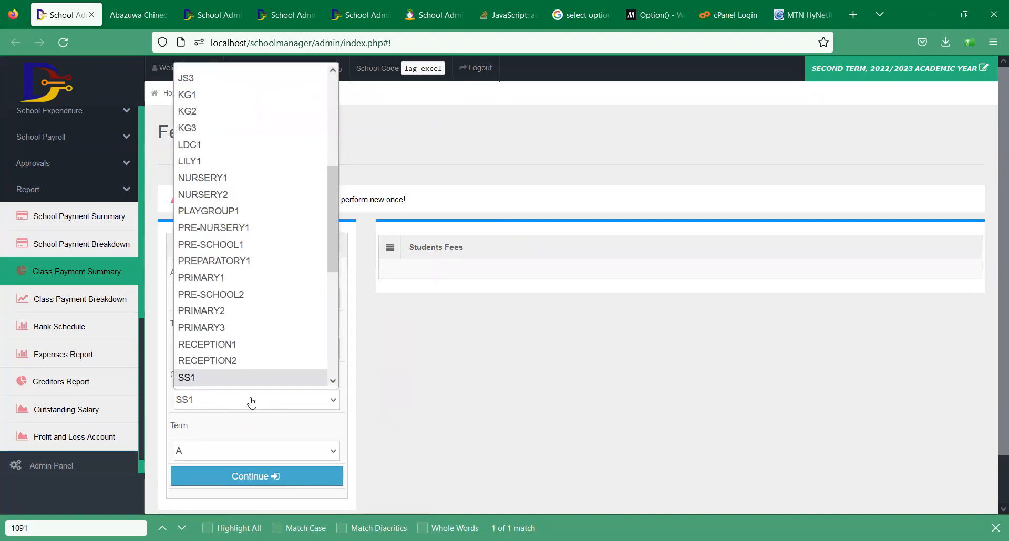
{"action": "left_click", "coordinate": [252, 403]}
{"action": "left_click", "coordinate": [261, 471]}
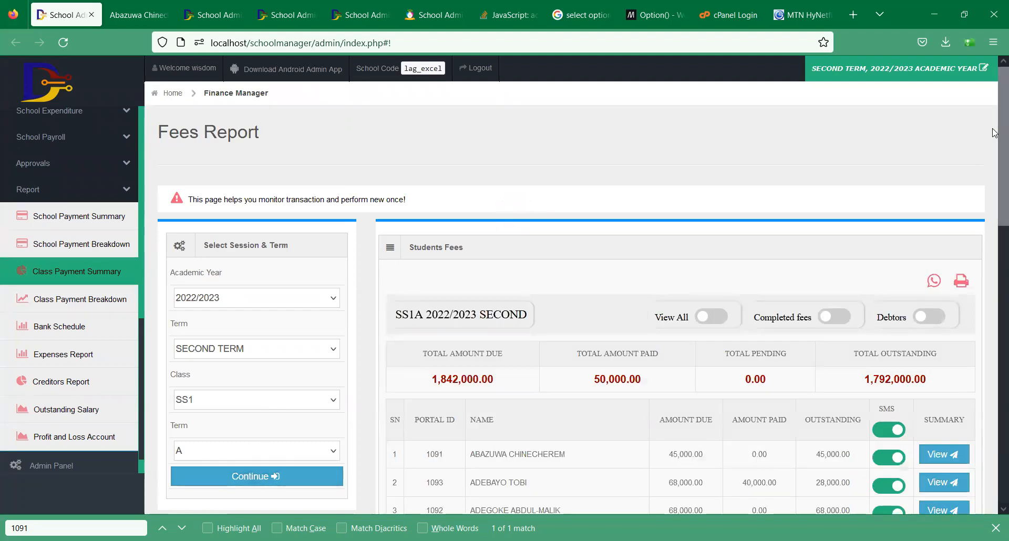
- Scroll through the SS1 fee table, then go to the Approved Monthly Salary page
{"action": "left_click_drag", "start_coordinate": [992, 128], "coordinate": [992, 216]}
{"action": "left_click", "coordinate": [993, 171]}
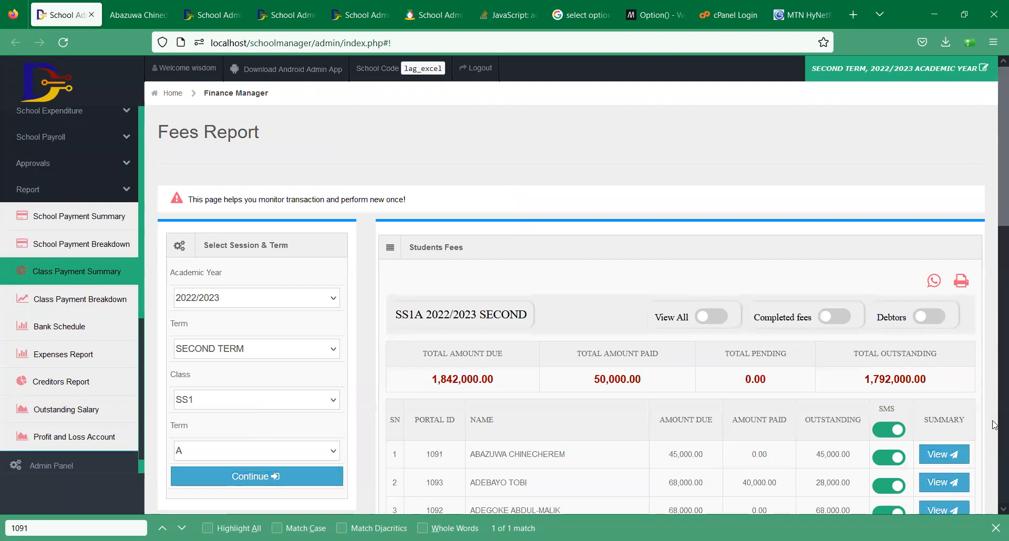
{"action": "scroll", "coordinate": [994, 421], "scroll_direction": "down", "scroll_amount": 10}
{"action": "scroll", "coordinate": [933, 110], "scroll_direction": "down", "scroll_amount": 4}
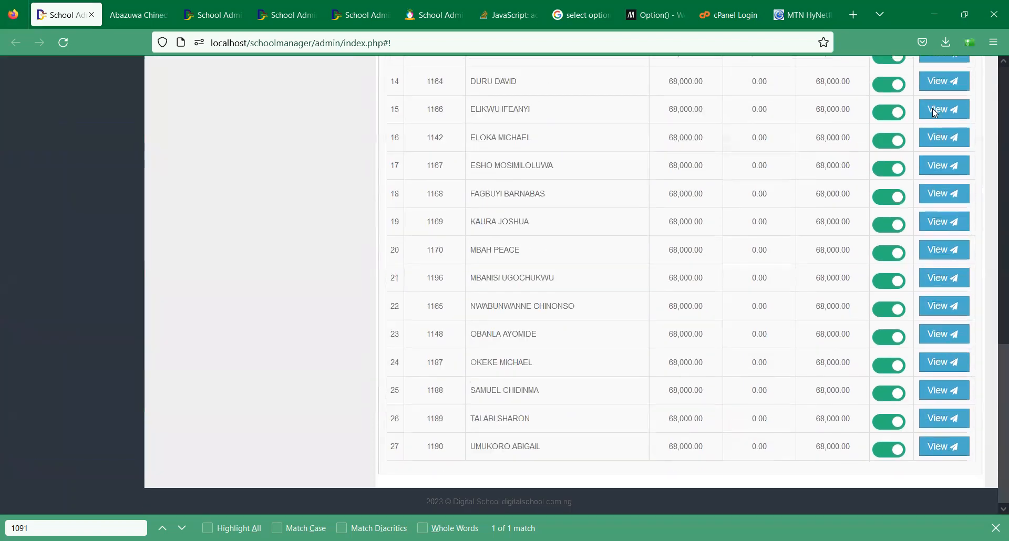
{"action": "scroll", "coordinate": [932, 109], "scroll_direction": "up", "scroll_amount": 14}
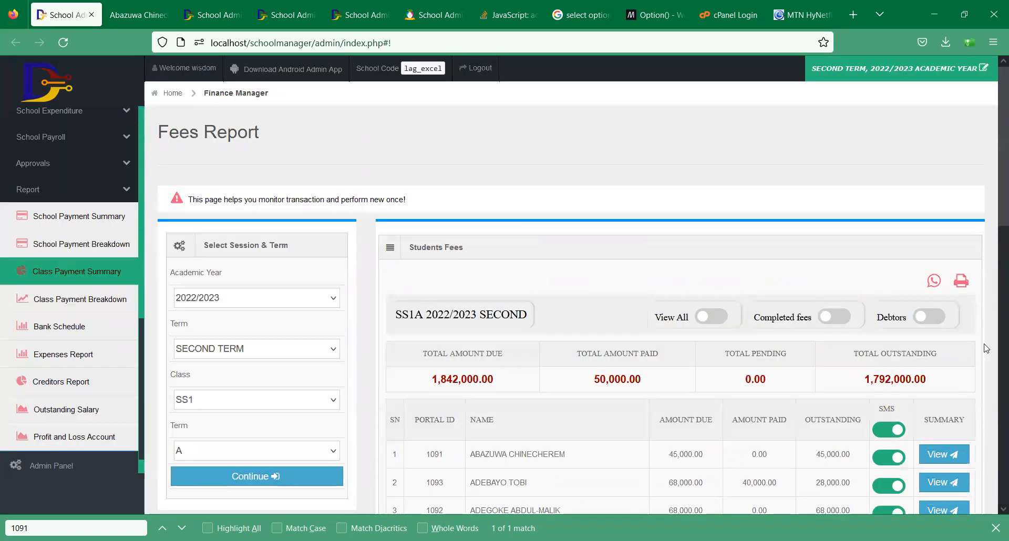
{"action": "scroll", "coordinate": [936, 157], "scroll_direction": "down", "scroll_amount": 7}
{"action": "scroll", "coordinate": [86, 301], "scroll_direction": "down", "scroll_amount": 2}
{"action": "scroll", "coordinate": [85, 300], "scroll_direction": "up", "scroll_amount": 9}
{"action": "left_click", "coordinate": [87, 300]}
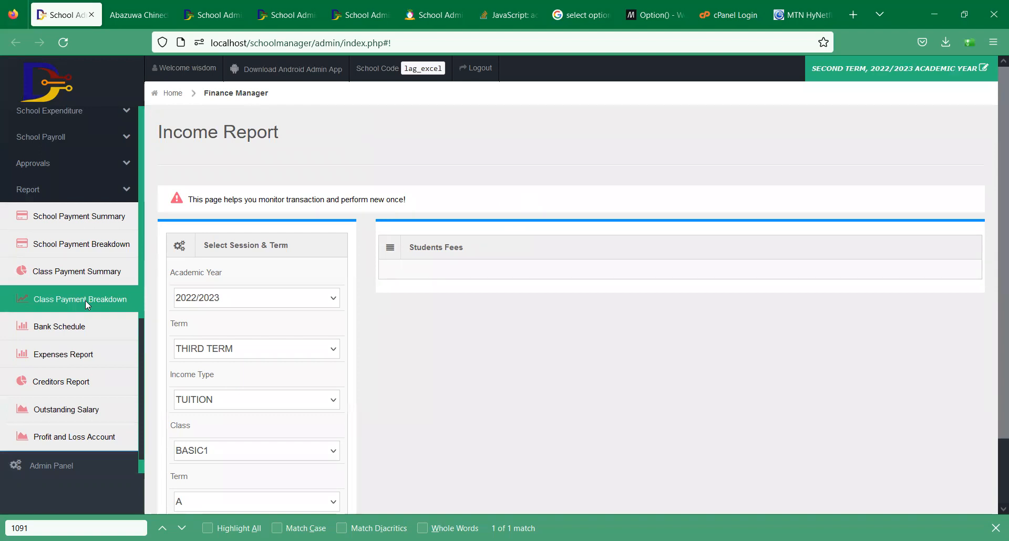
{"action": "left_click", "coordinate": [79, 336]}
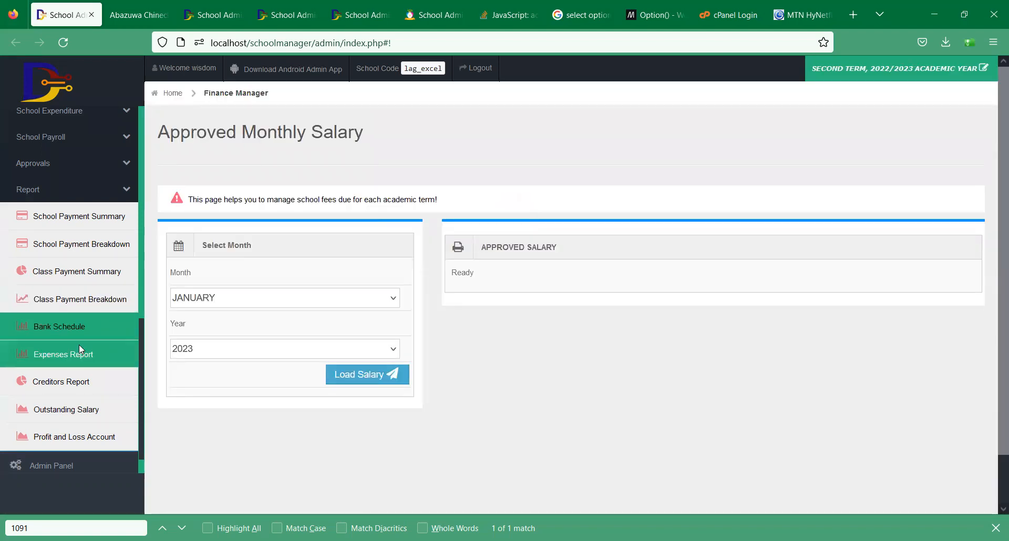
- Generate the expenditure report for 2022/2023 with all months included
{"action": "left_click", "coordinate": [79, 345]}
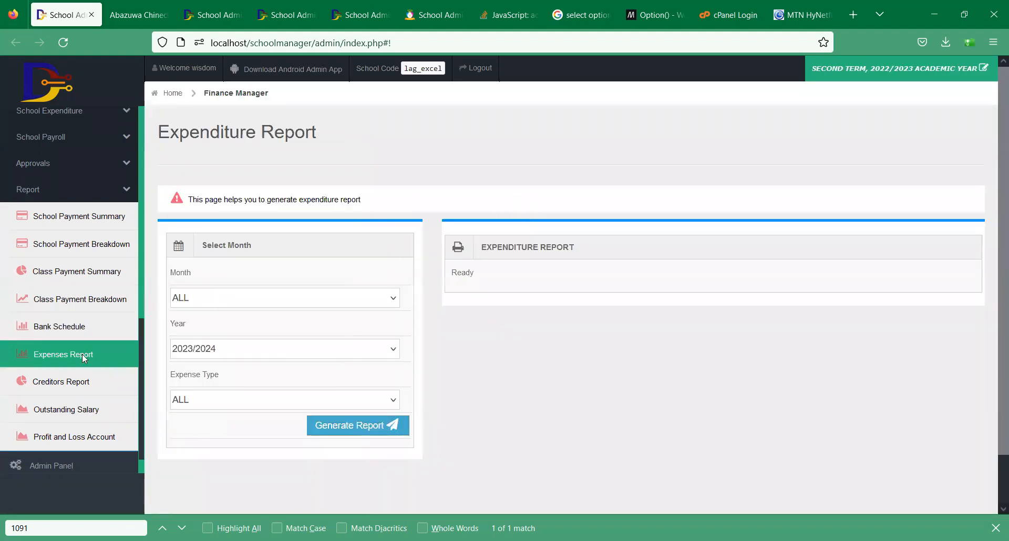
{"action": "left_click", "coordinate": [238, 301]}
{"action": "left_click", "coordinate": [236, 299]}
{"action": "left_click", "coordinate": [238, 345]}
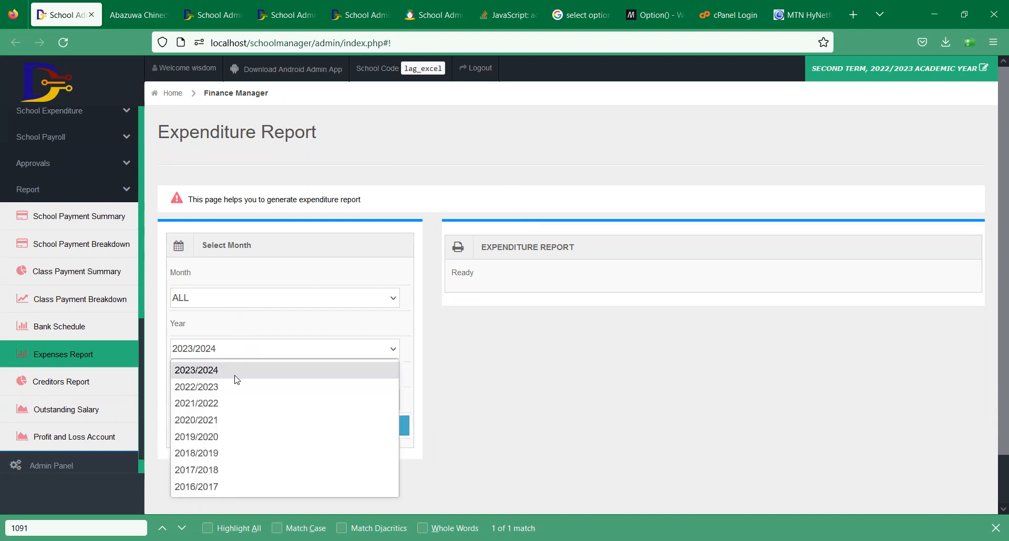
{"action": "left_click", "coordinate": [234, 386]}
{"action": "left_click", "coordinate": [338, 420]}
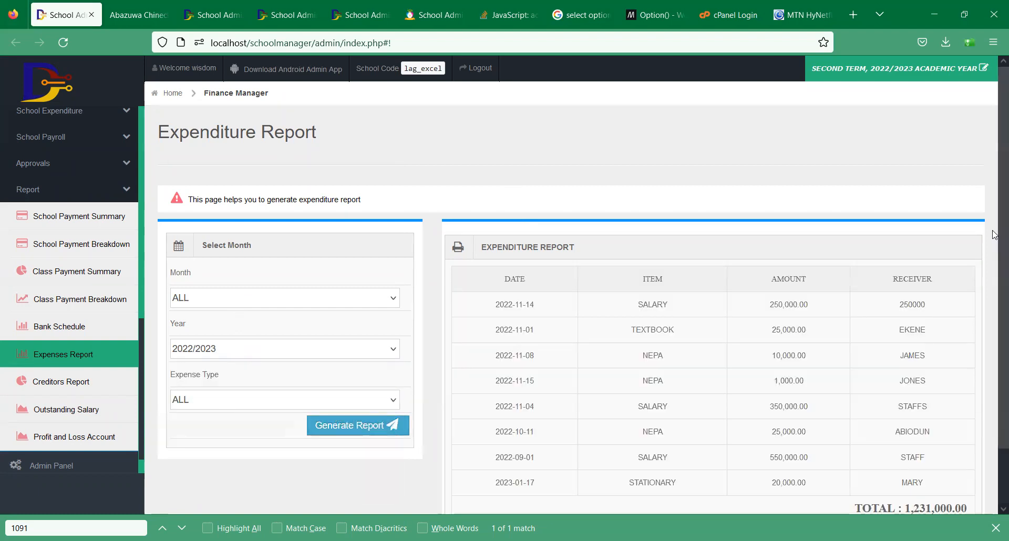
{"action": "left_click_drag", "start_coordinate": [993, 178], "coordinate": [994, 350]}
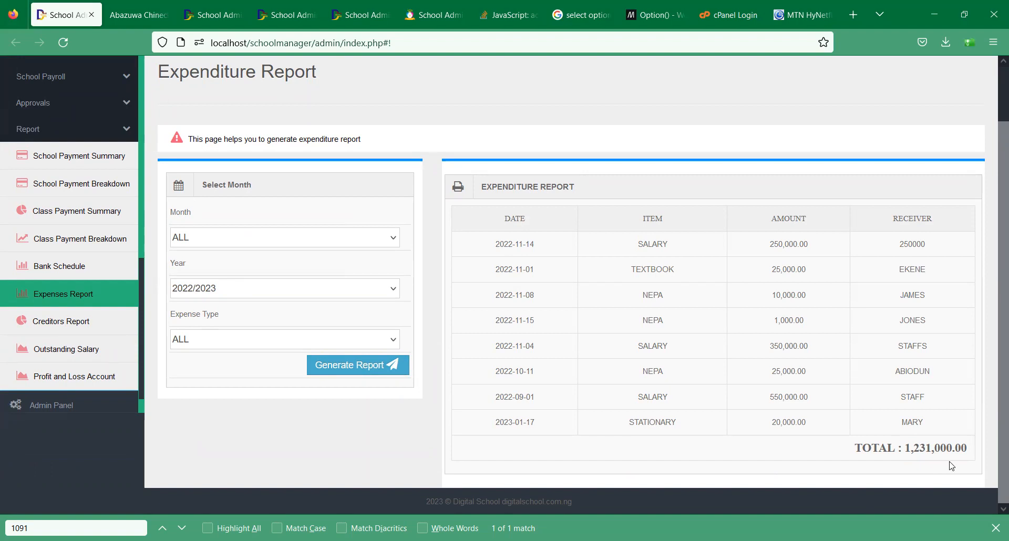
- Narrow the expenditure report to JANUARY and the SALARY expense type
{"action": "left_click", "coordinate": [243, 239]}
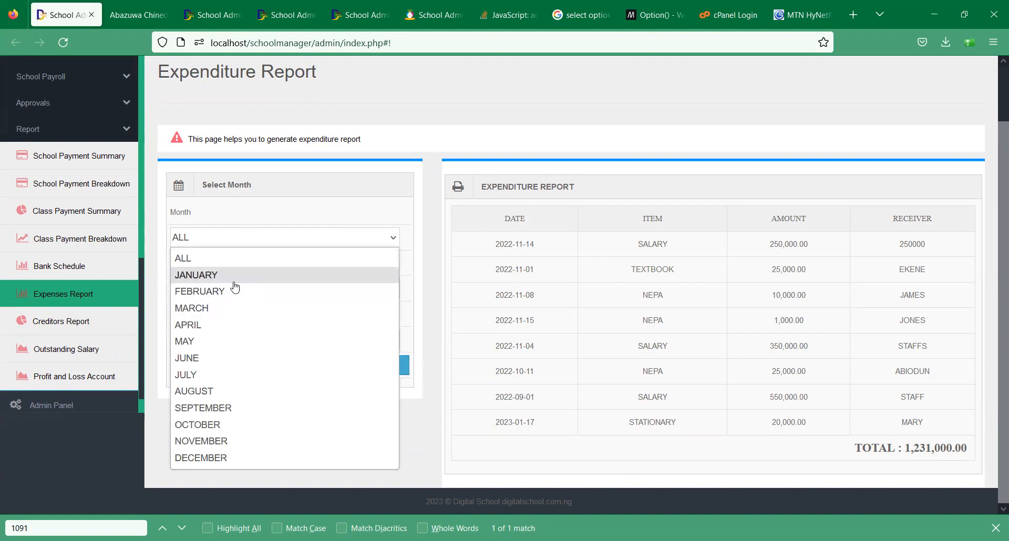
{"action": "left_click", "coordinate": [235, 282]}
{"action": "left_click", "coordinate": [350, 374]}
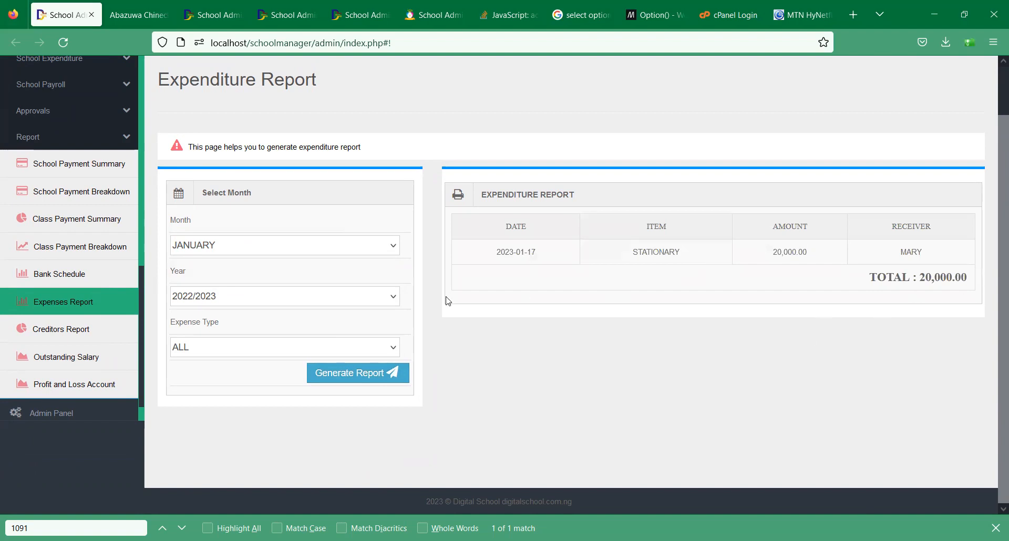
{"action": "left_click", "coordinate": [311, 346]}
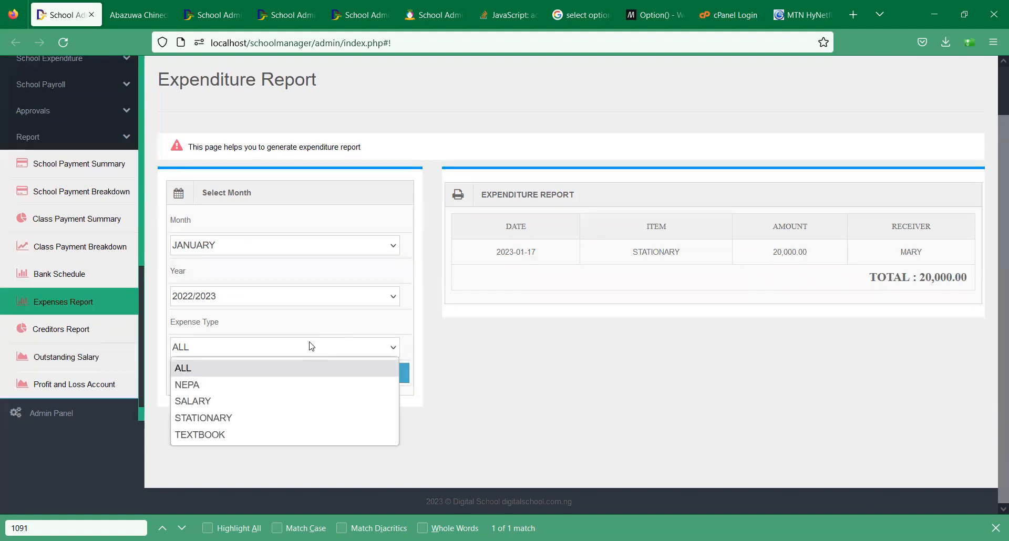
{"action": "left_click", "coordinate": [248, 403]}
{"action": "left_click", "coordinate": [360, 382]}
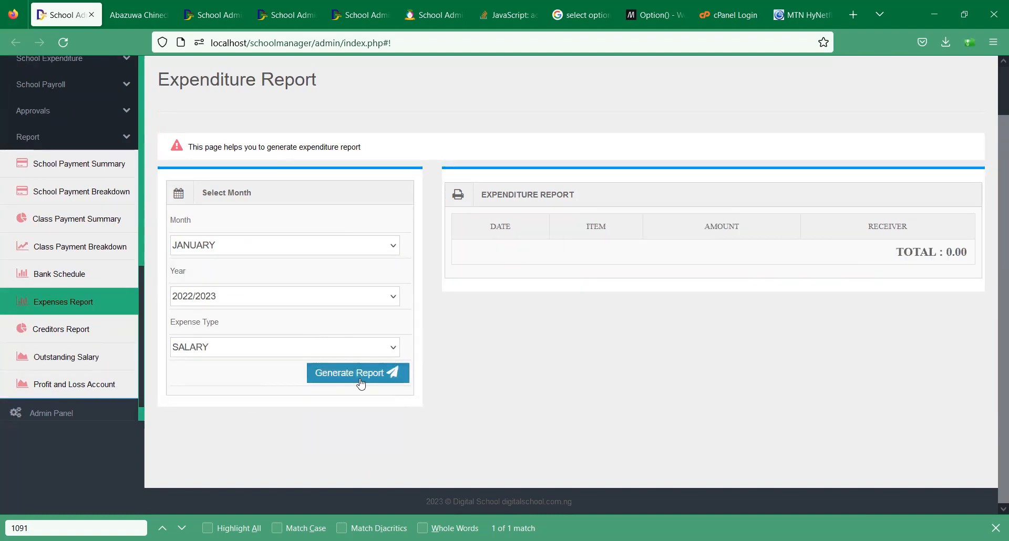
- Switch to STATIONARY to confirm the 20,000 expense, then open the Creditors Report
{"action": "left_click", "coordinate": [218, 354]}
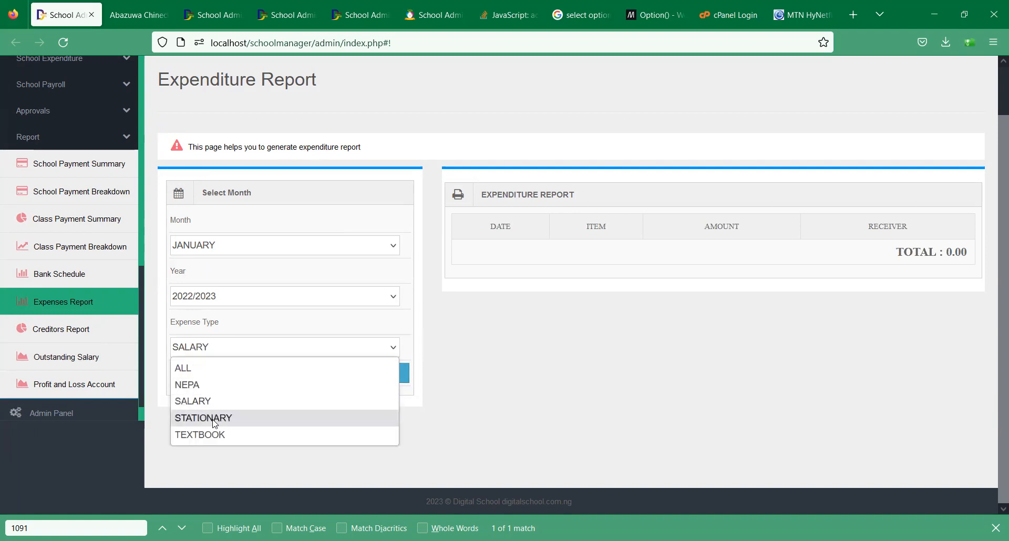
{"action": "left_click", "coordinate": [214, 421]}
{"action": "left_click", "coordinate": [392, 383]}
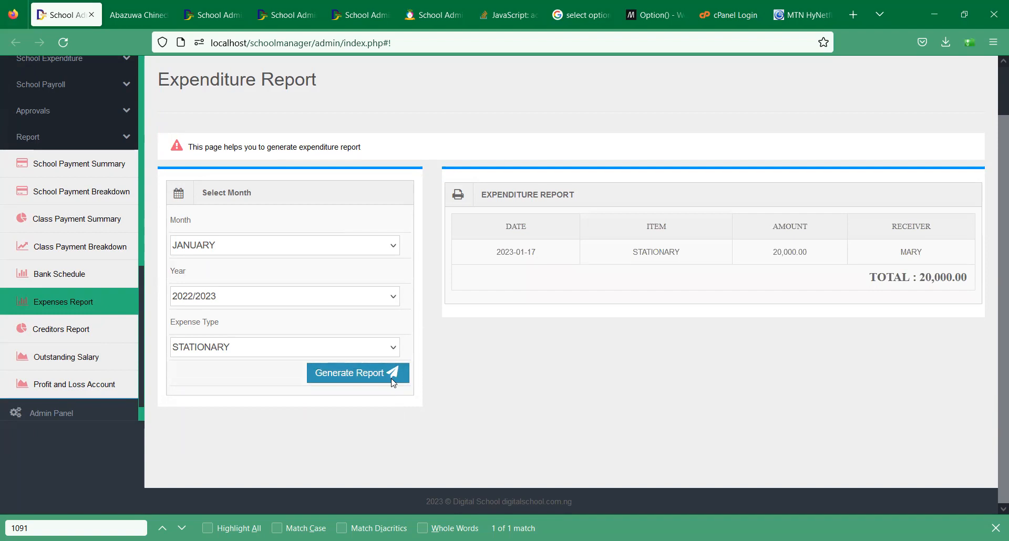
{"action": "left_click", "coordinate": [79, 342]}
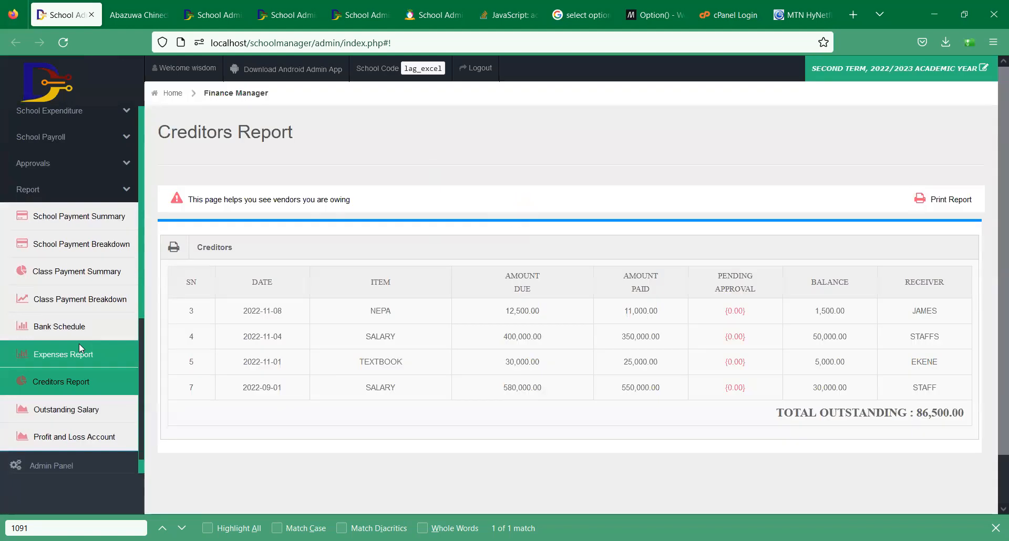
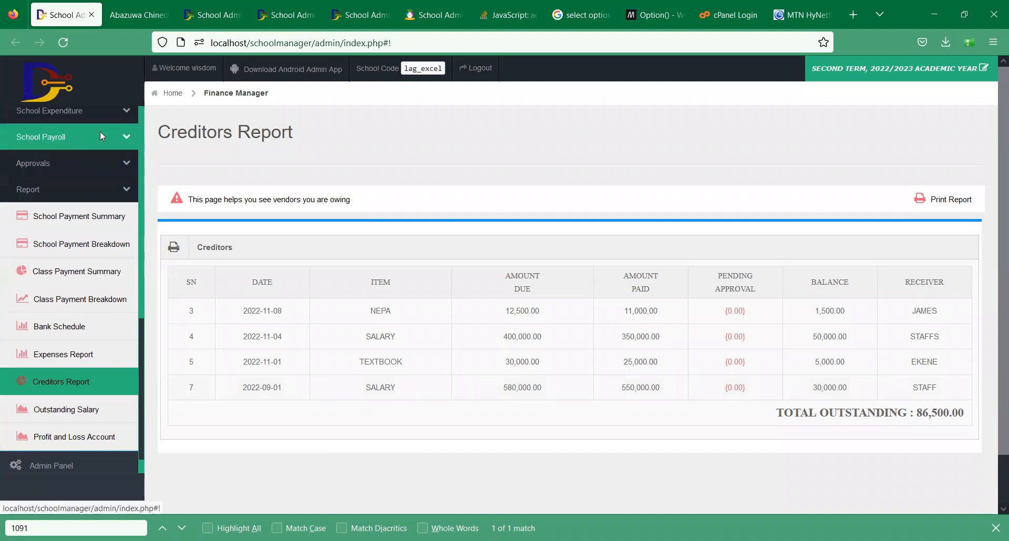
- Open Post Payment under Finance Manager > School Expenditure
{"action": "left_click", "coordinate": [95, 113]}
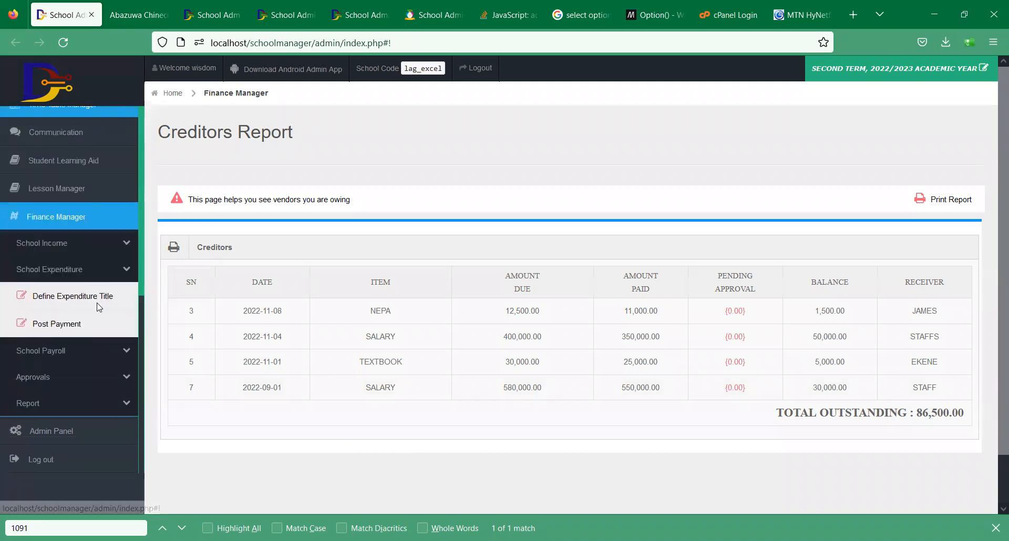
{"action": "left_click", "coordinate": [91, 320]}
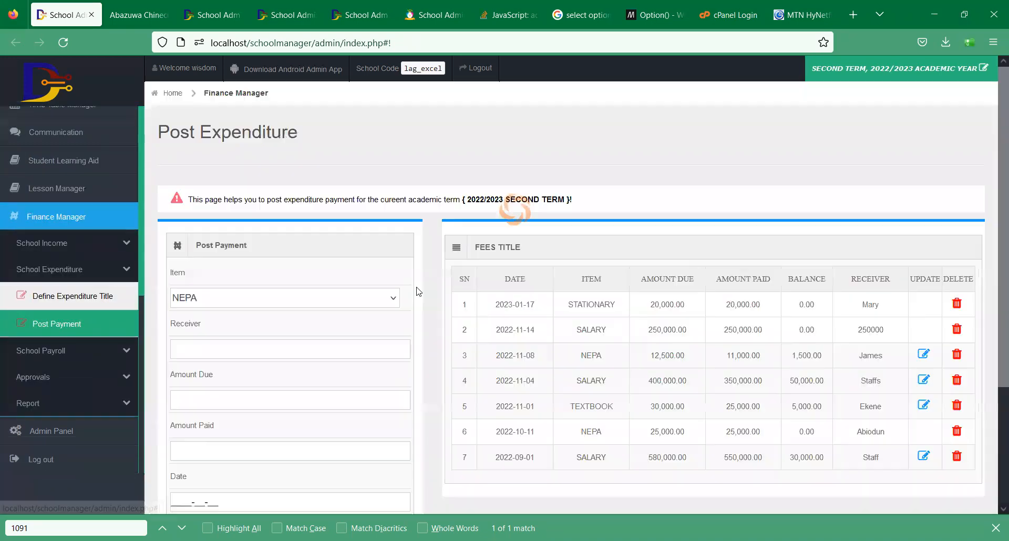
- Choose the STATIONARY item, enter the receiver's name, 45,000 due and 25,000 paid
{"action": "left_click", "coordinate": [278, 301]}
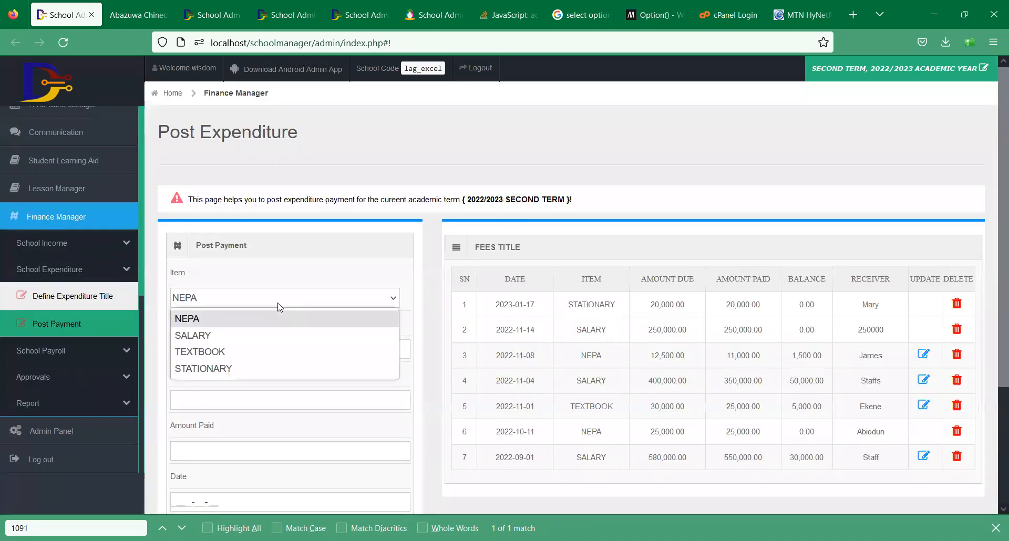
{"action": "left_click", "coordinate": [240, 319]}
{"action": "left_click", "coordinate": [241, 349]}
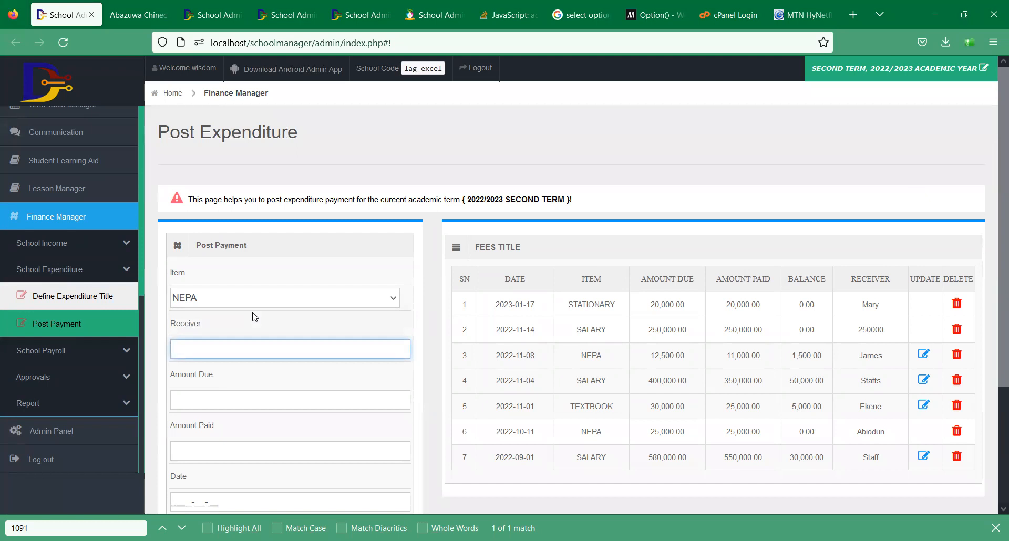
{"action": "left_click", "coordinate": [248, 299]}
{"action": "left_click", "coordinate": [238, 368]}
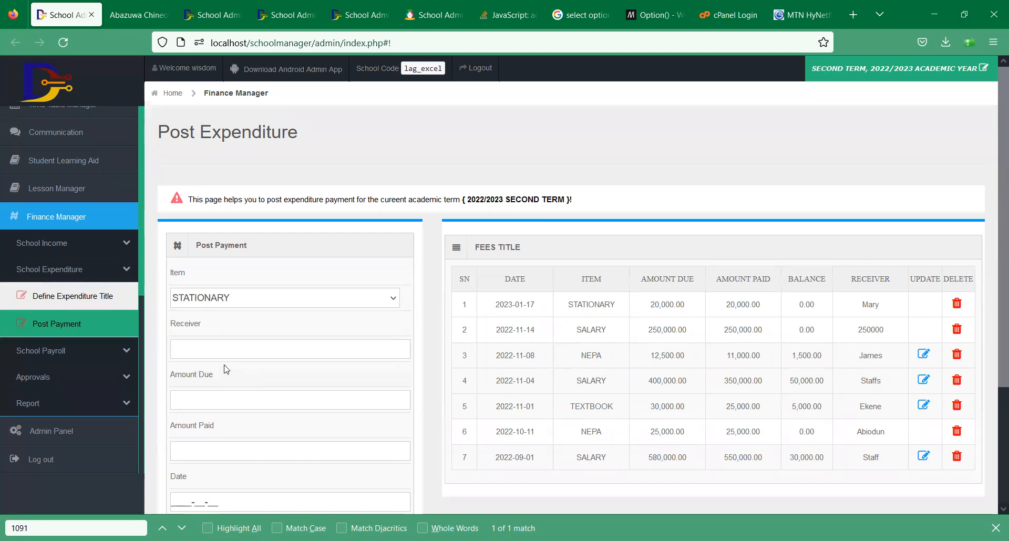
{"action": "left_click", "coordinate": [206, 355]}
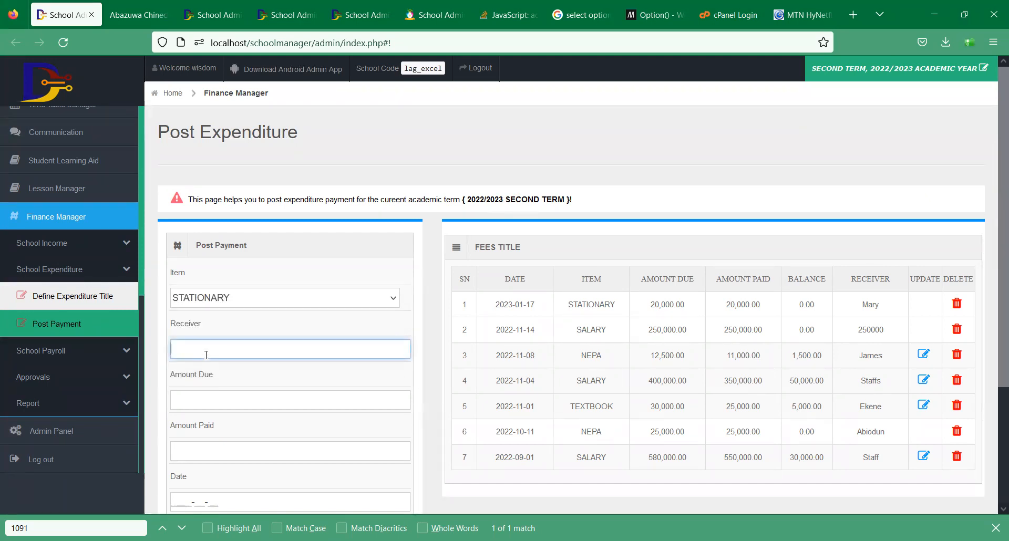
{"action": "type", "text": "Sunday"}
{"action": "key", "text": "Tab"}
{"action": "type", "text": "45000"}
{"action": "key", "text": "BackSpace"}
{"action": "key", "text": "Tab"}
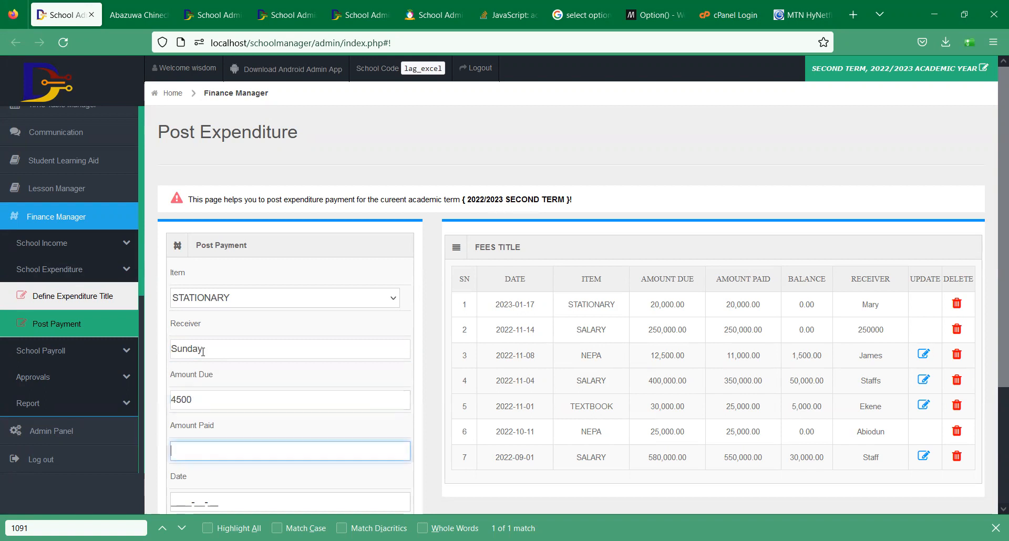
{"action": "left_click", "coordinate": [254, 406]}
{"action": "type", "text": "0"}
{"action": "key", "text": "Tab"}
{"action": "type", "text": "2500"}
- Date the expense 17 January 2023 and save it
{"action": "key", "text": "Tab"}
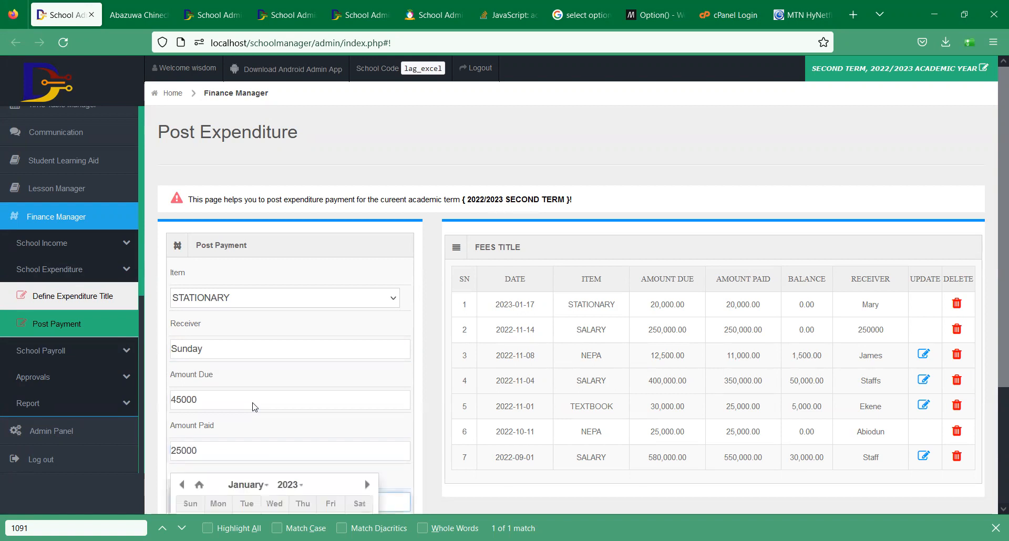
{"action": "scroll", "coordinate": [762, 283], "scroll_direction": "down", "scroll_amount": 3}
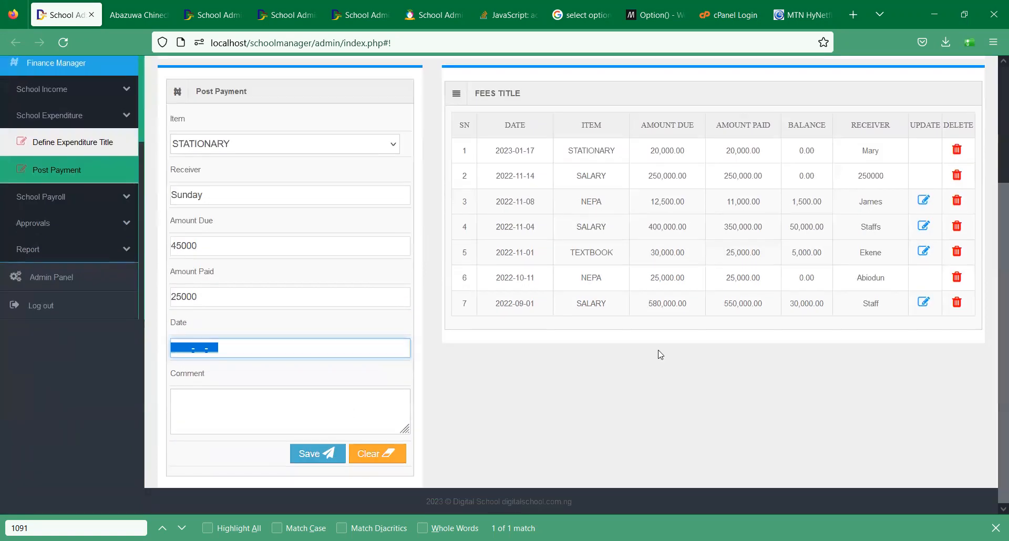
{"action": "left_click", "coordinate": [224, 343]}
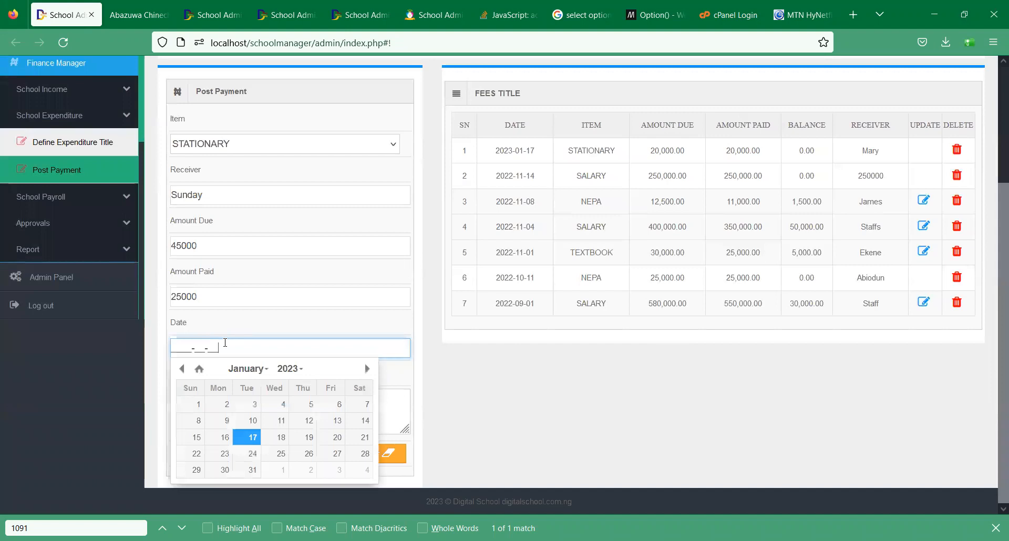
{"action": "left_click", "coordinate": [253, 435]}
{"action": "left_click", "coordinate": [342, 458]}
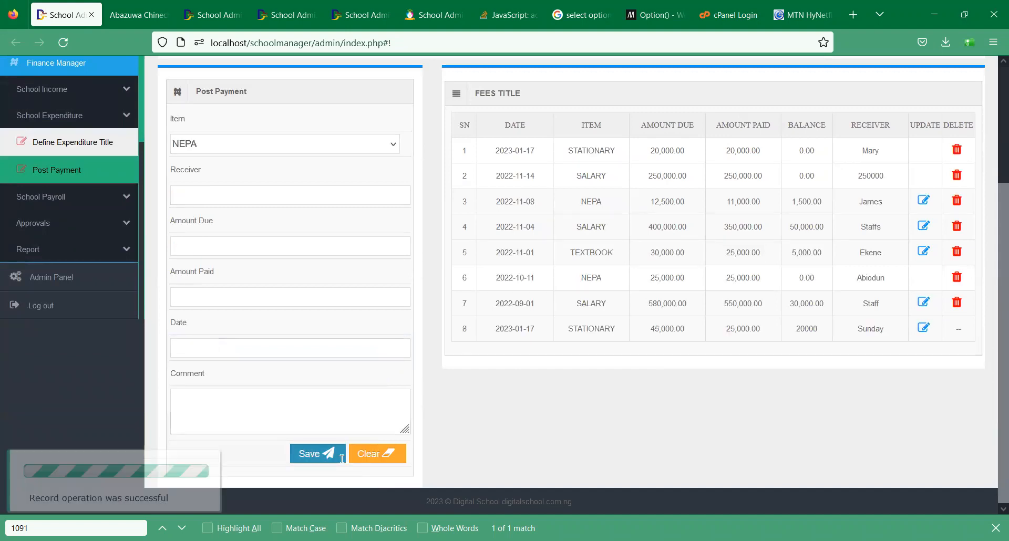
- Open the Creditors Report from the Report menu
{"action": "left_click", "coordinate": [110, 118]}
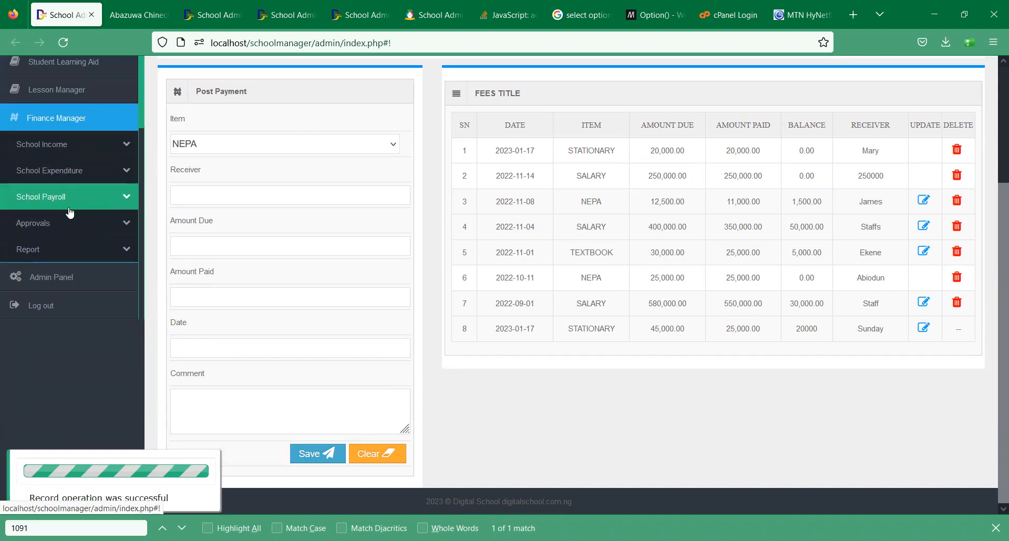
{"action": "left_click", "coordinate": [72, 247]}
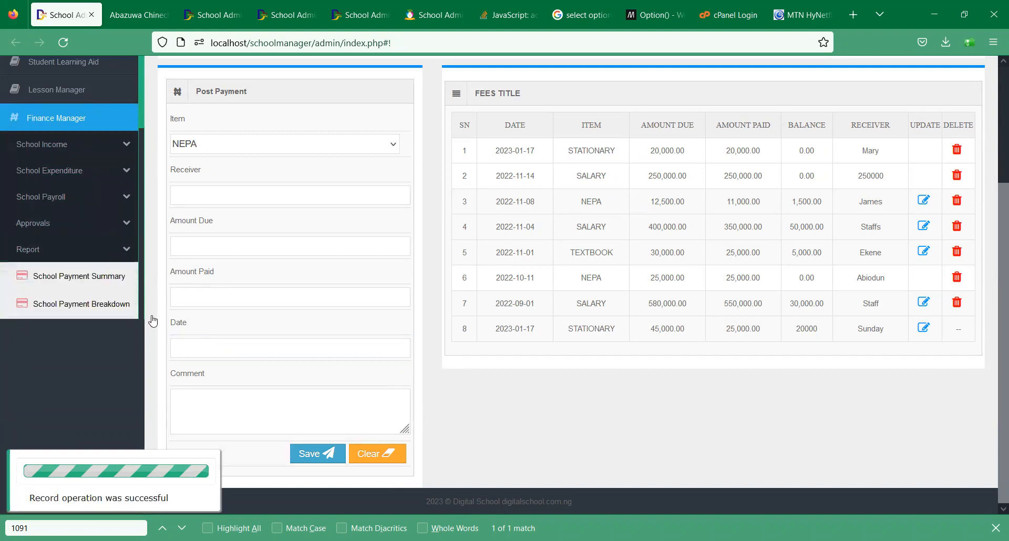
{"action": "scroll", "coordinate": [141, 207], "scroll_direction": "down", "scroll_amount": 3}
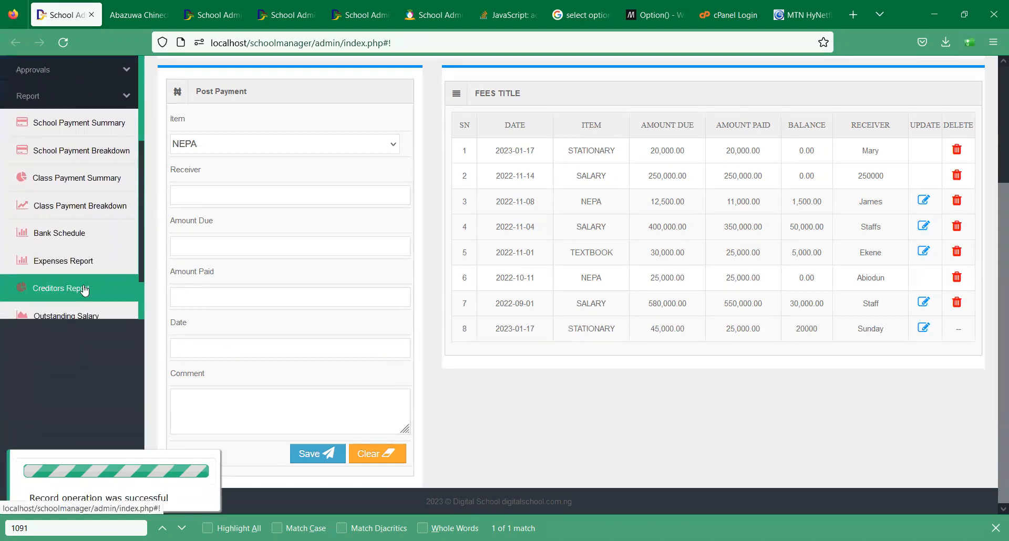
{"action": "left_click", "coordinate": [84, 289]}
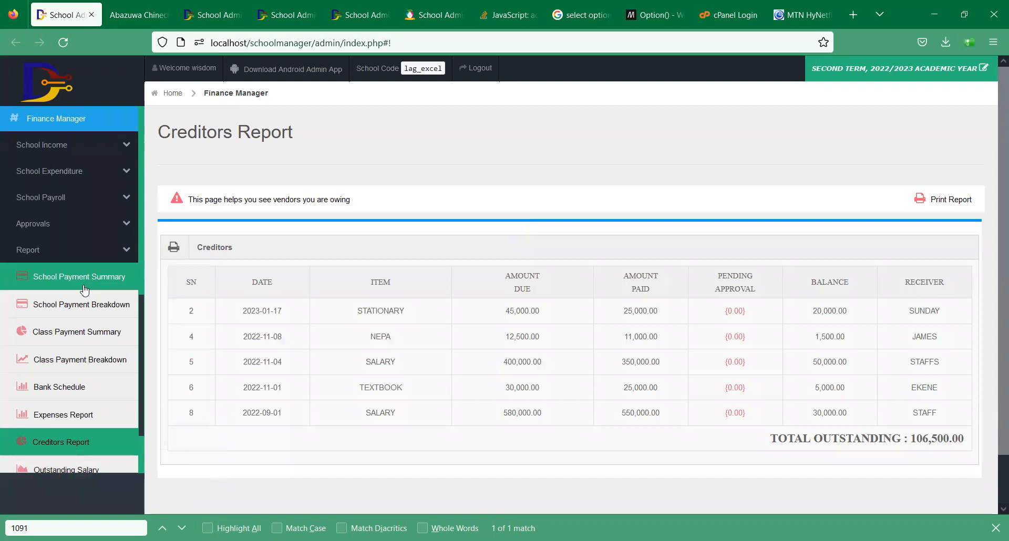
- Check the STATIONARY row: 45,000.00 due, 20,000.00 outstanding, and its receiver
{"action": "double_click", "coordinate": [520, 311]}
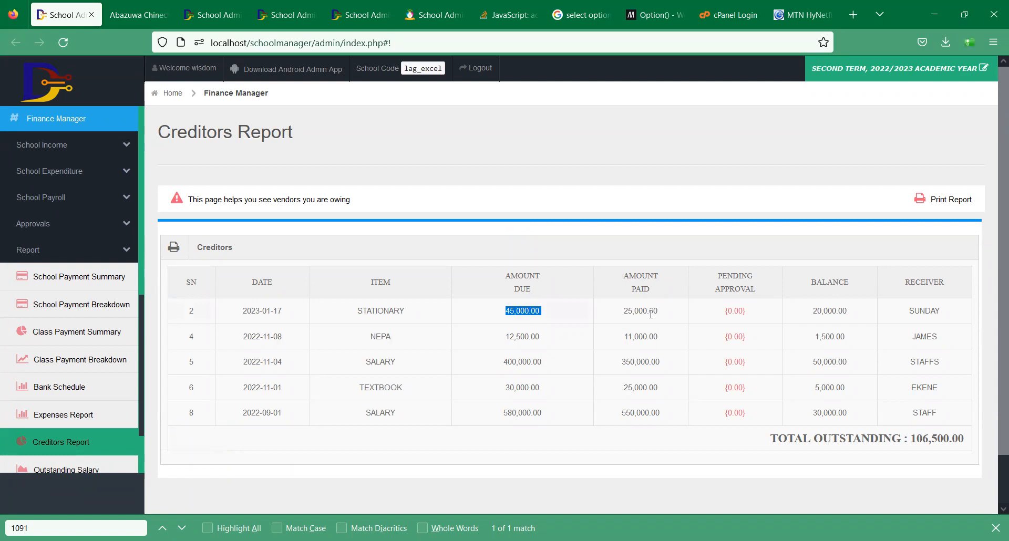
{"action": "double_click", "coordinate": [829, 311]}
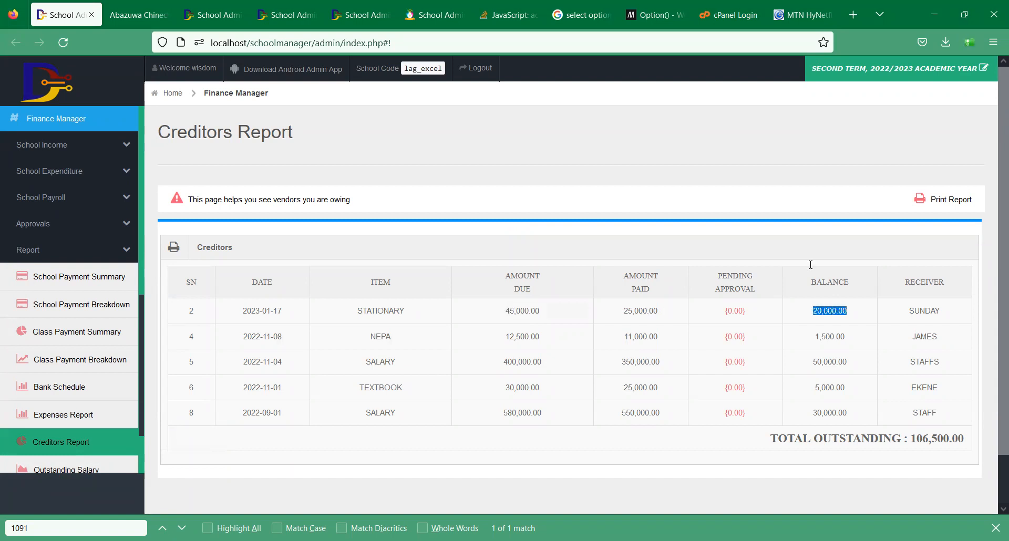
{"action": "double_click", "coordinate": [924, 310]}
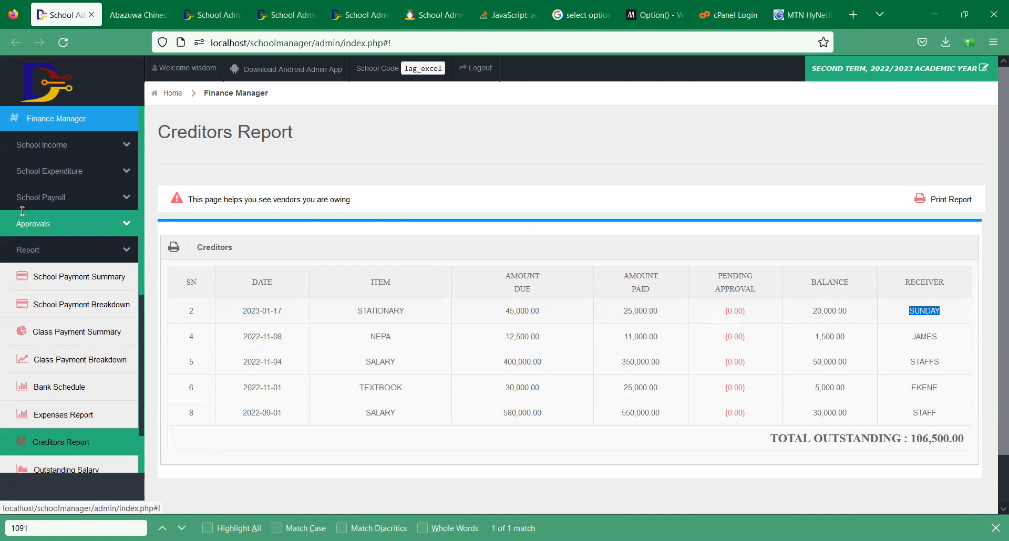
{"action": "left_click", "coordinate": [68, 171]}
{"action": "scroll", "coordinate": [63, 263], "scroll_direction": "up", "scroll_amount": 2}
- Open the Offset Bill form on the STATIONARY expenditure row
{"action": "left_click", "coordinate": [57, 324]}
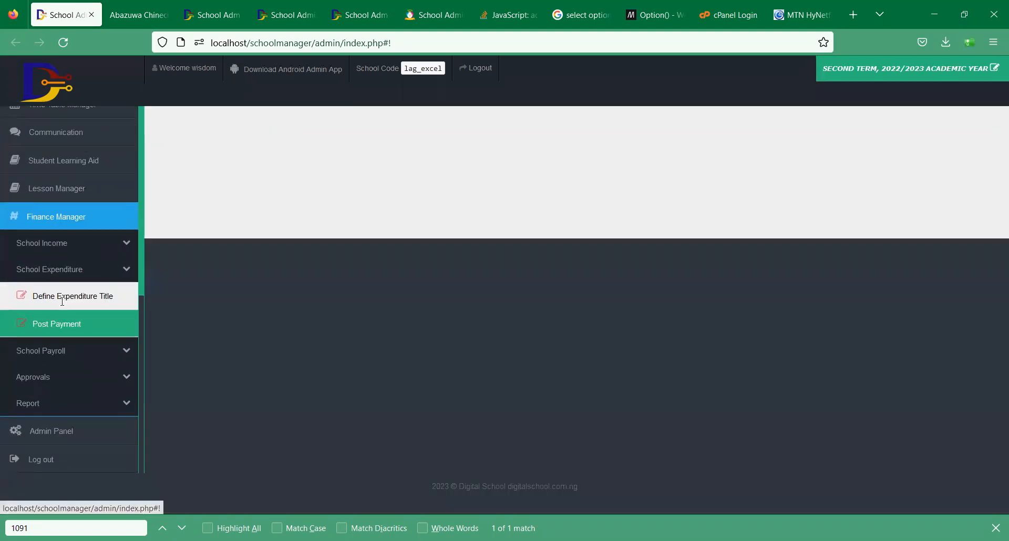
{"action": "scroll", "coordinate": [995, 234], "scroll_direction": "down", "scroll_amount": 1}
{"action": "scroll", "coordinate": [994, 233], "scroll_direction": "down", "scroll_amount": 2}
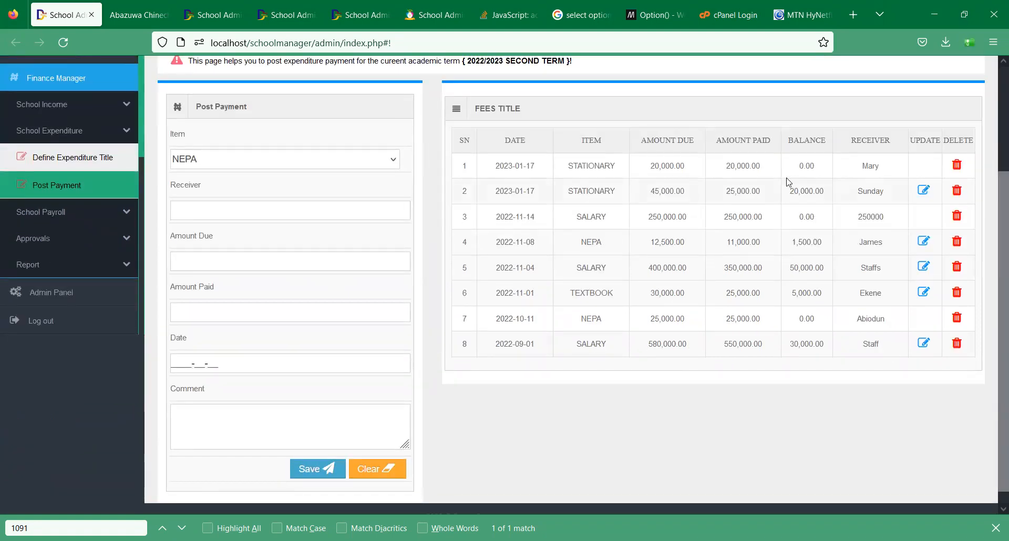
{"action": "left_click", "coordinate": [923, 190]}
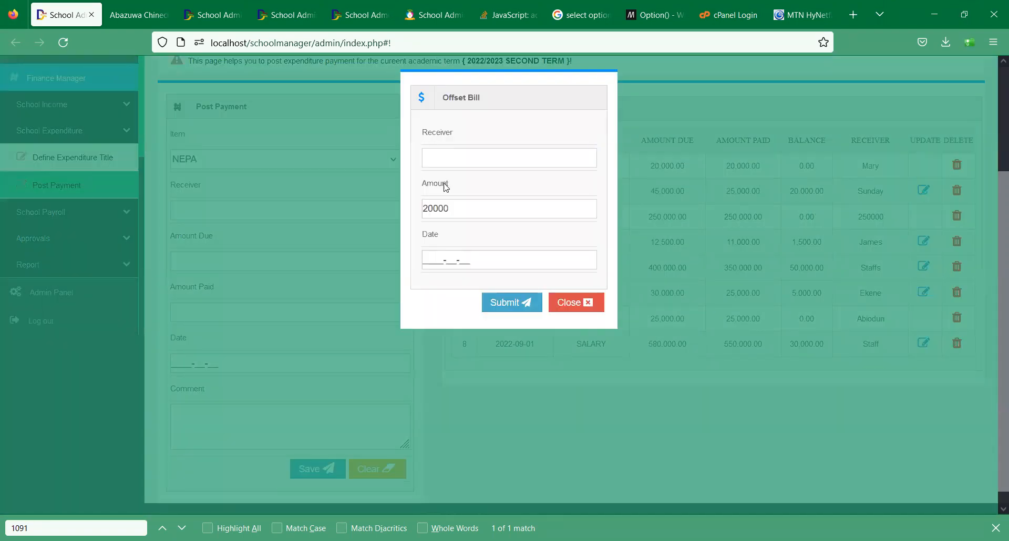
- Submit a 20,000 offset dated 17 January 2023 and close the form
{"action": "left_click", "coordinate": [465, 153]}
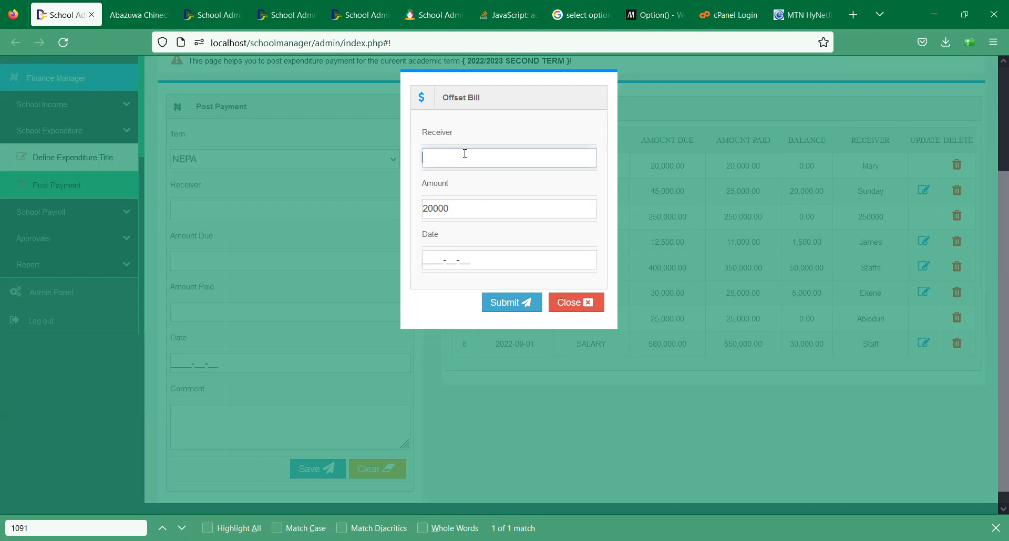
{"action": "left_click", "coordinate": [439, 264]}
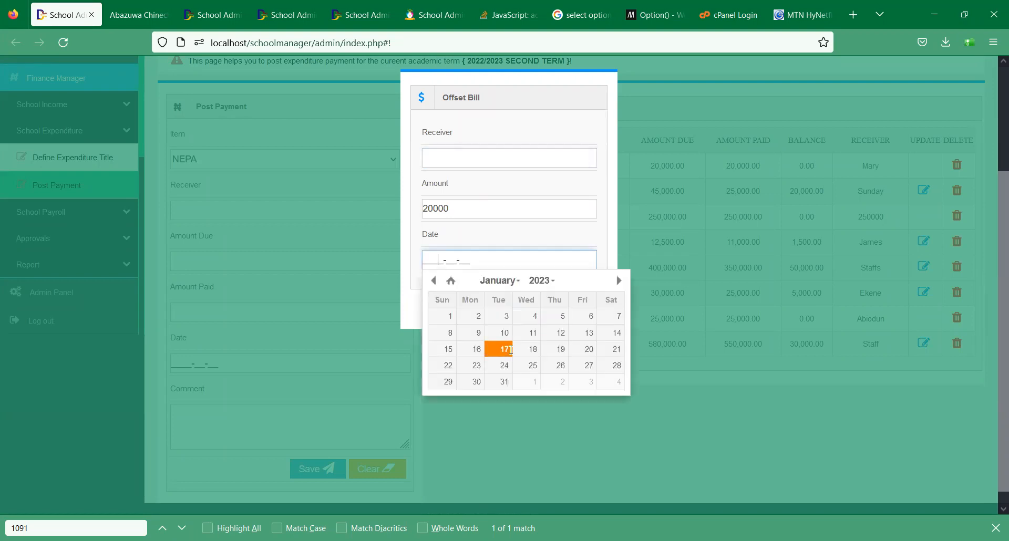
{"action": "left_click", "coordinate": [446, 155]}
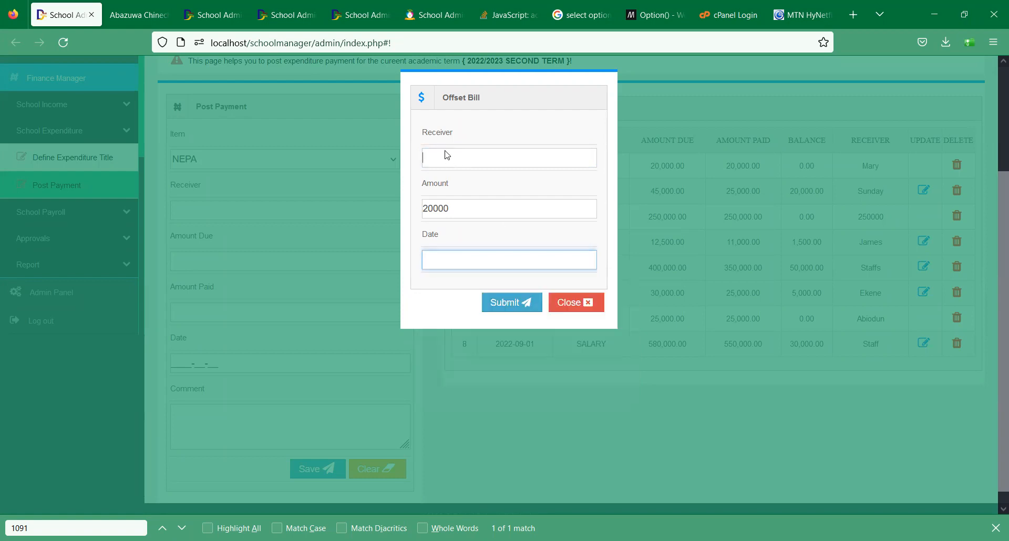
{"action": "type", "text": "200"}
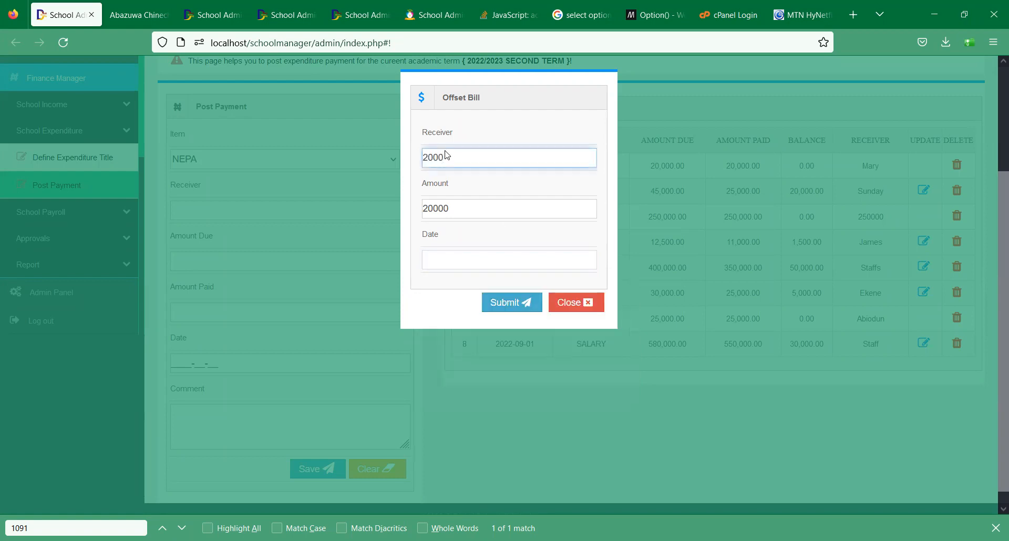
{"action": "type", "text": "0"}
{"action": "left_click", "coordinate": [442, 264]}
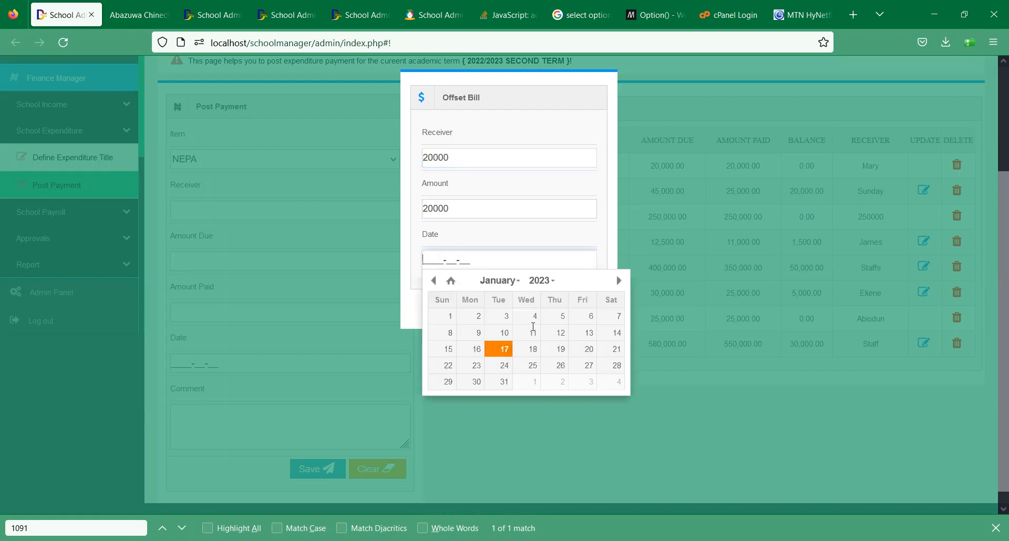
{"action": "left_click", "coordinate": [504, 349]}
{"action": "left_click", "coordinate": [525, 307]}
{"action": "left_click", "coordinate": [550, 308]}
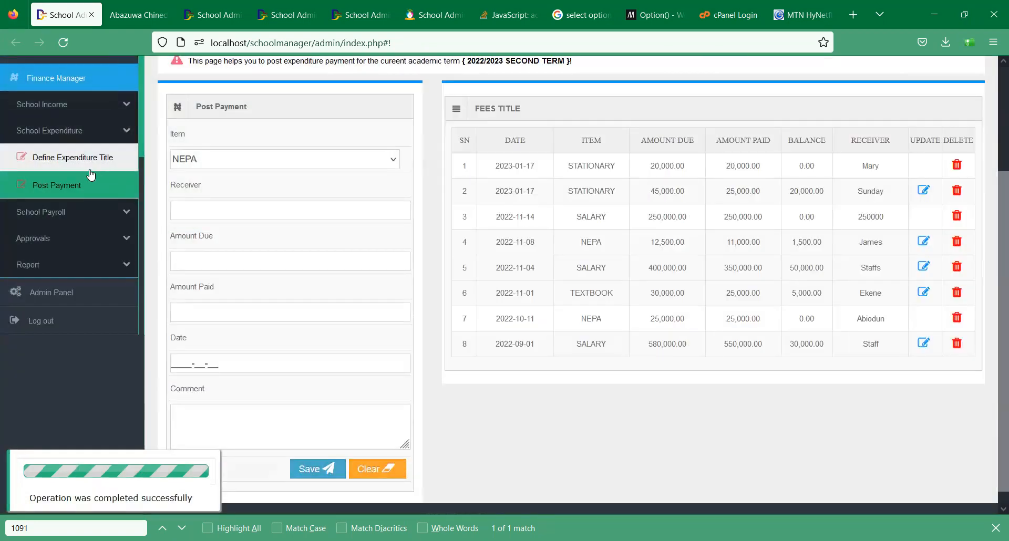
- Reload Post Payment and confirm the STATIONARY bill now shows 45,000.00 paid
{"action": "left_click", "coordinate": [86, 187]}
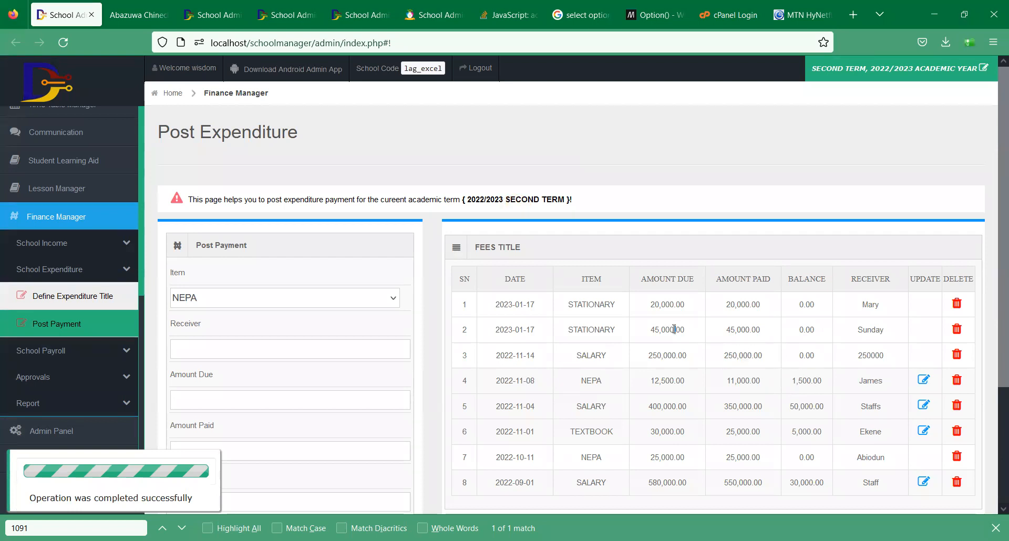
{"action": "double_click", "coordinate": [755, 328]}
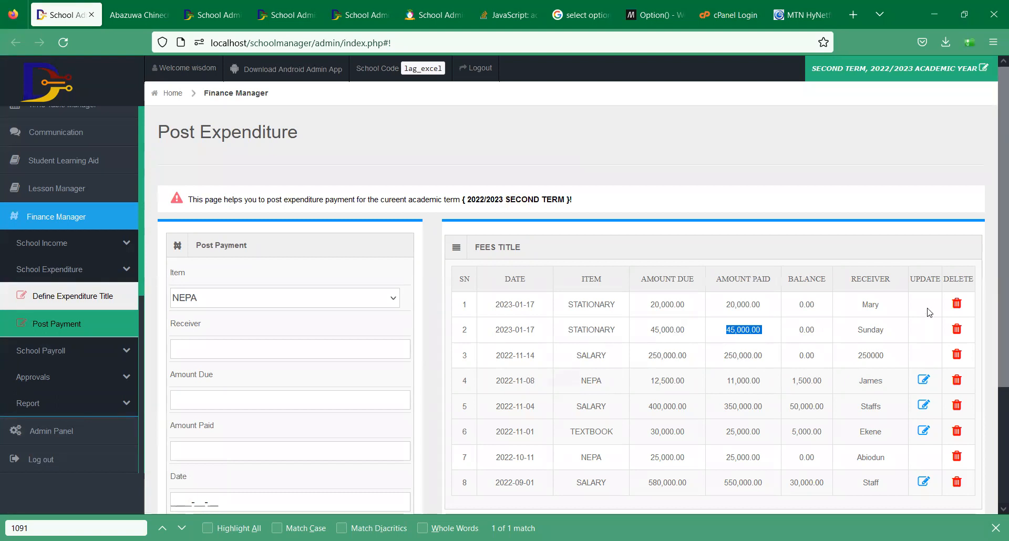
{"action": "left_click", "coordinate": [929, 347]}
- Open and close the NEPA bill editor, then expand the finance reports list
{"action": "left_click", "coordinate": [930, 385]}
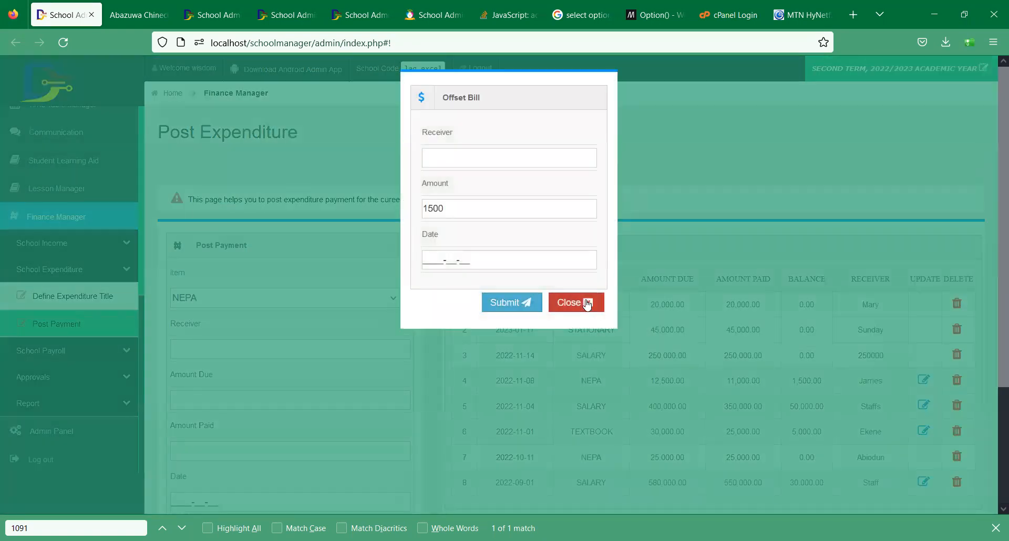
{"action": "left_click", "coordinate": [587, 304]}
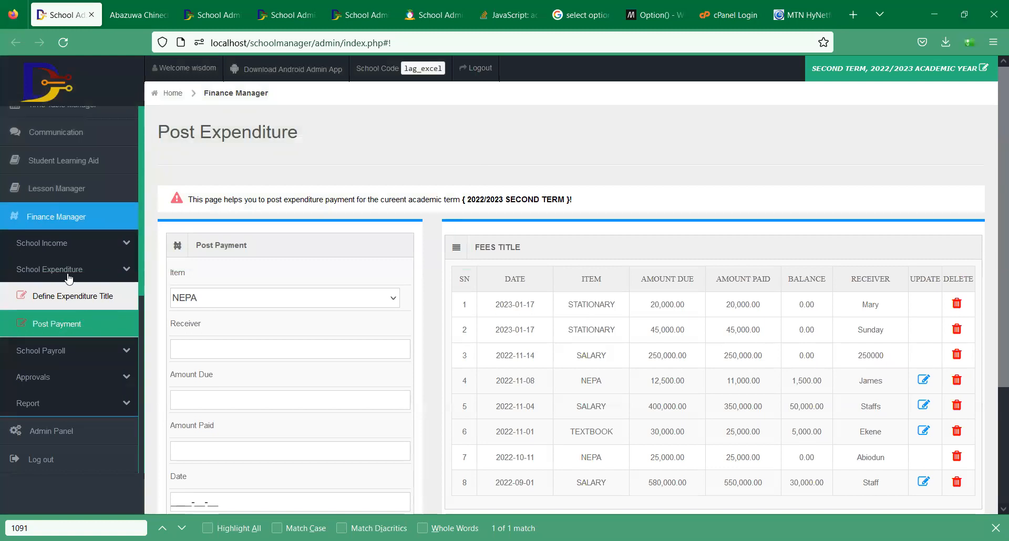
{"action": "left_click", "coordinate": [67, 273]}
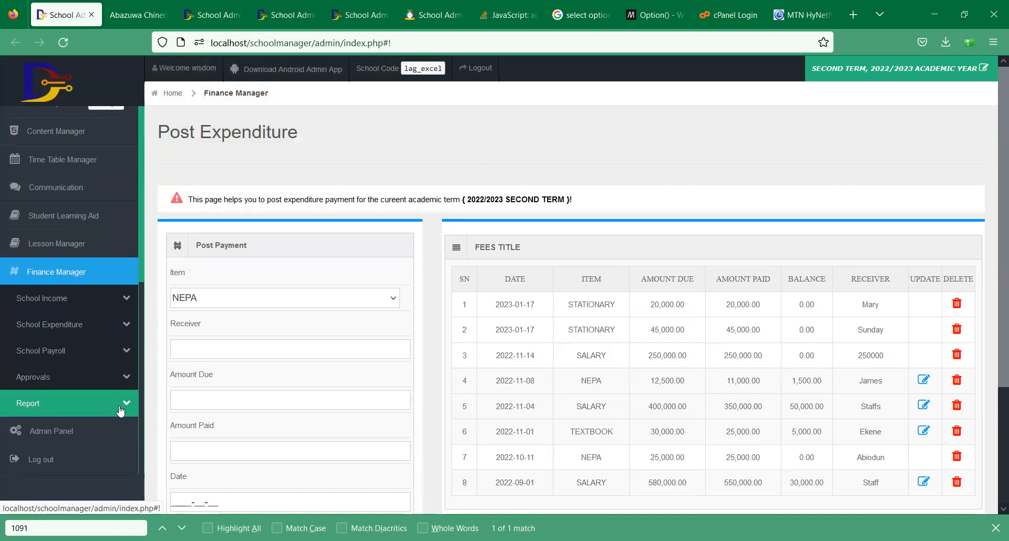
{"action": "left_click", "coordinate": [87, 410]}
{"action": "scroll", "coordinate": [88, 410], "scroll_direction": "down", "scroll_amount": 4}
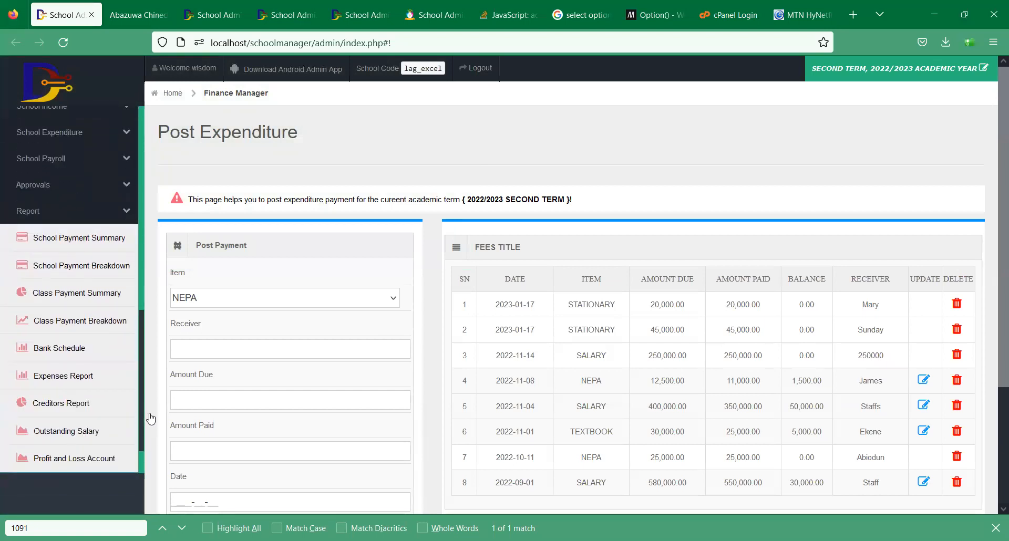
- Run the Profit and Loss Account for 2023-01-01 to 2023-01-31
{"action": "left_click", "coordinate": [111, 457]}
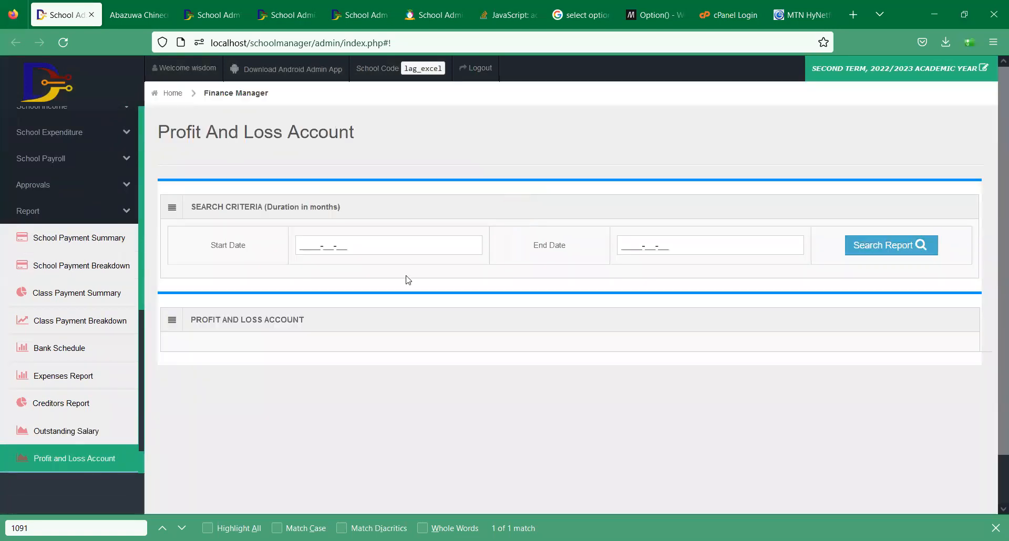
{"action": "left_click", "coordinate": [351, 253]}
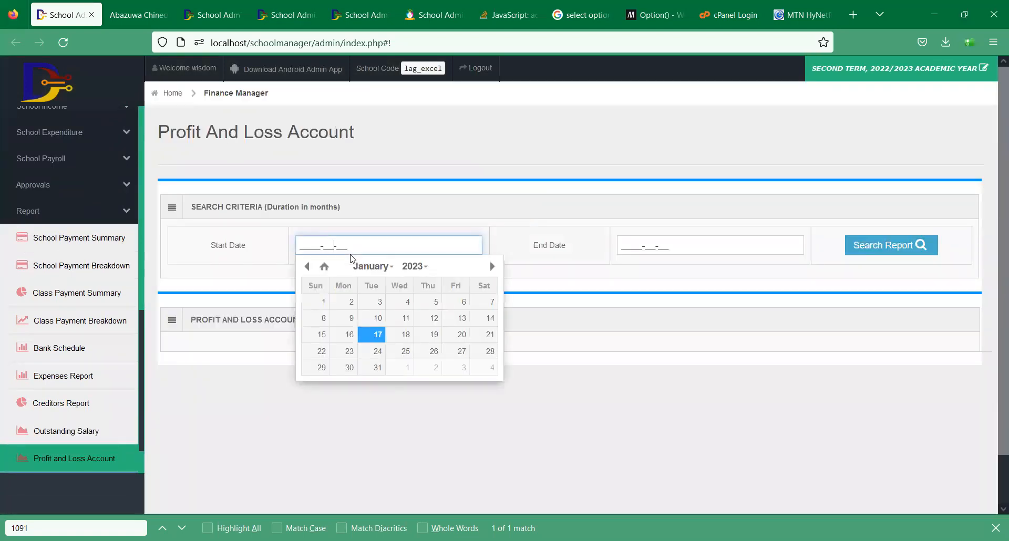
{"action": "left_click", "coordinate": [320, 302]}
{"action": "left_click", "coordinate": [715, 245]}
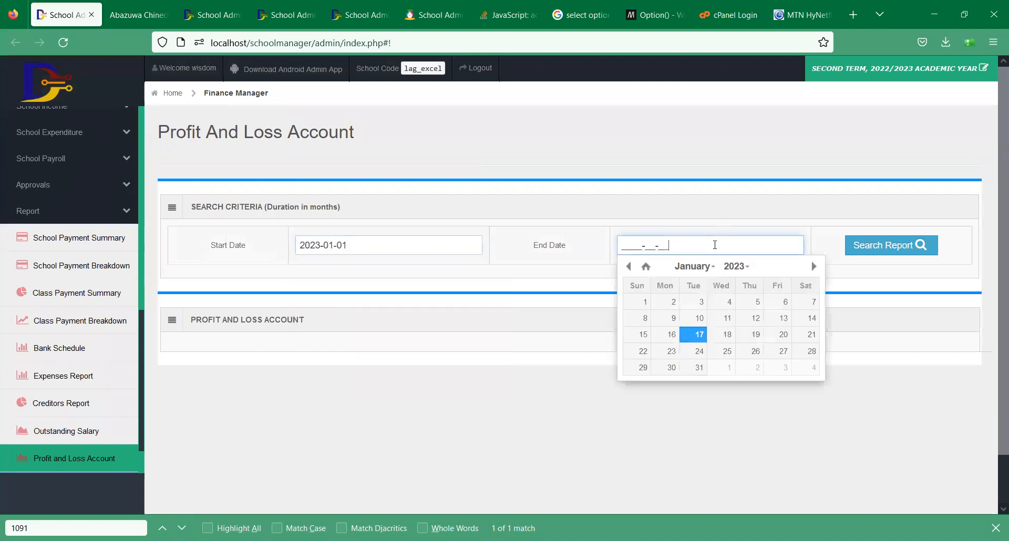
{"action": "left_click", "coordinate": [699, 367]}
{"action": "left_click", "coordinate": [874, 252]}
- Point out the -15,000.00 balance and the 65,000 STATIONARY debit
{"action": "left_click_drag", "start_coordinate": [995, 231], "coordinate": [995, 328]}
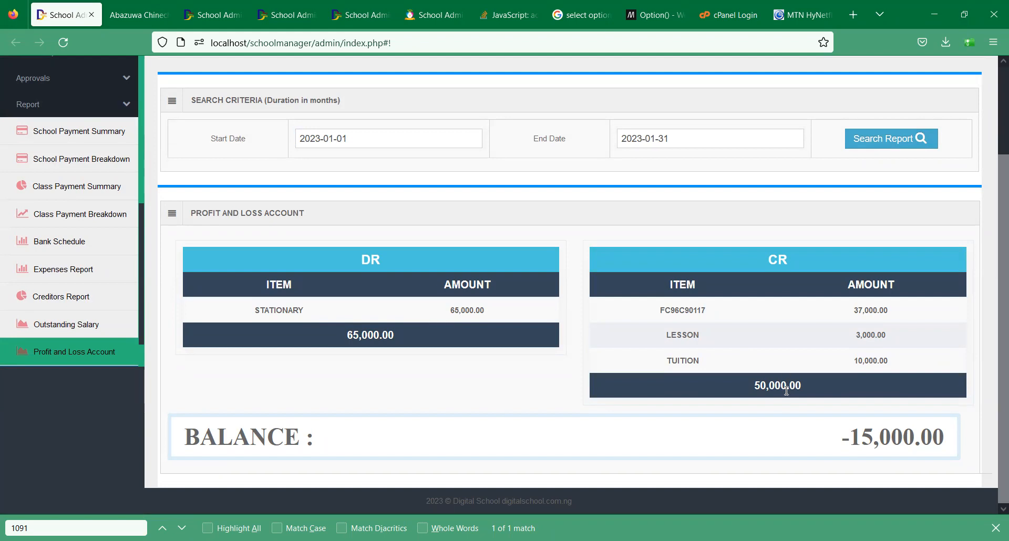
{"action": "triple_click", "coordinate": [949, 460]}
{"action": "left_click", "coordinate": [950, 460]}
{"action": "double_click", "coordinate": [256, 306]}
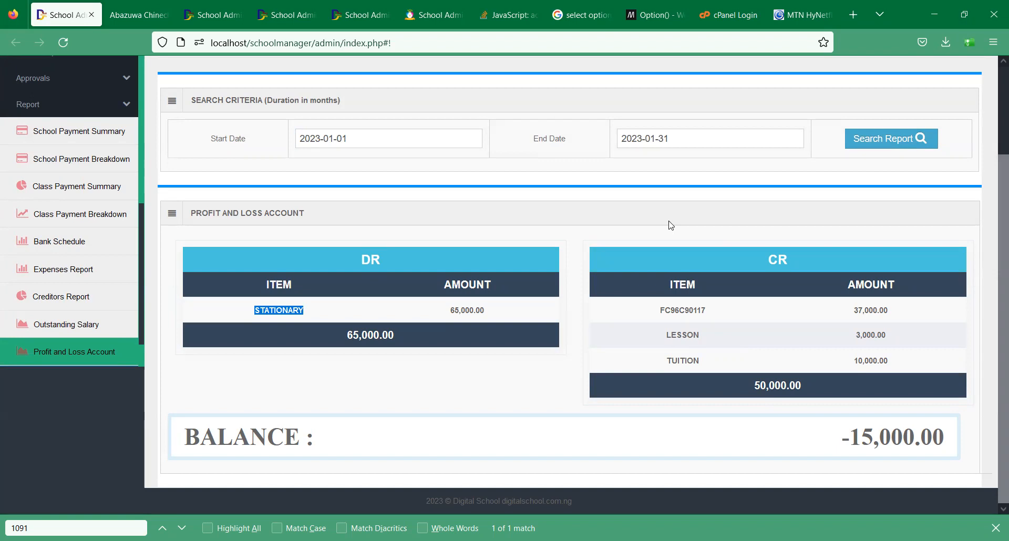
{"action": "scroll", "coordinate": [147, 201], "scroll_direction": "up", "scroll_amount": 2}
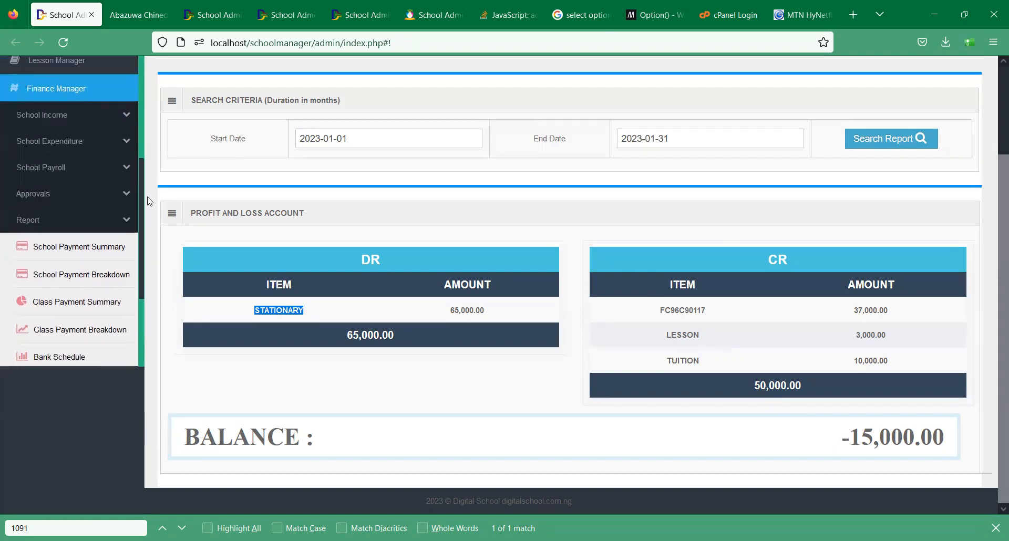
{"action": "scroll", "coordinate": [149, 202], "scroll_direction": "up", "scroll_amount": 1}
- Load SS1A fees under Receive Payment and open the payment form for row 11
{"action": "left_click", "coordinate": [66, 138]}
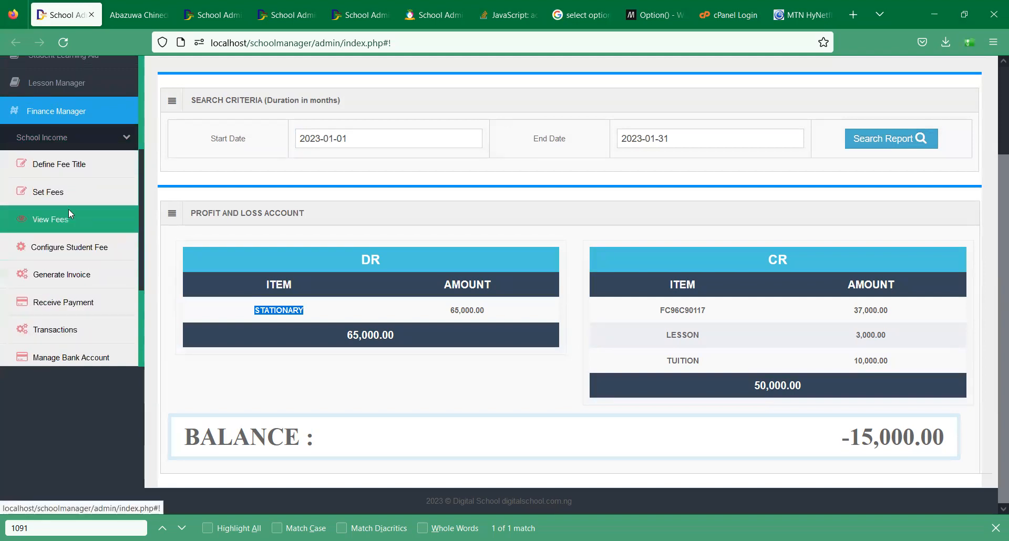
{"action": "left_click", "coordinate": [72, 302]}
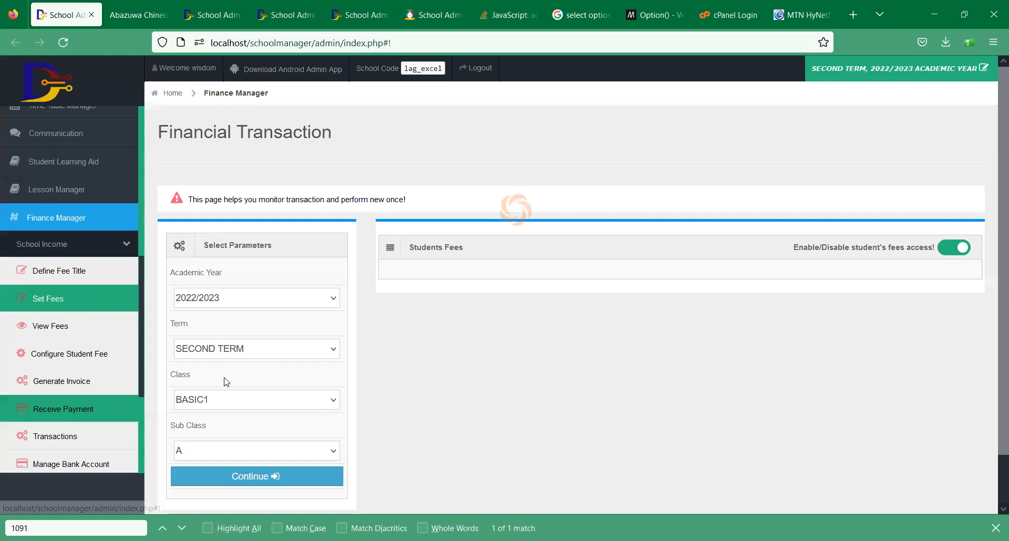
{"action": "left_click", "coordinate": [226, 405]}
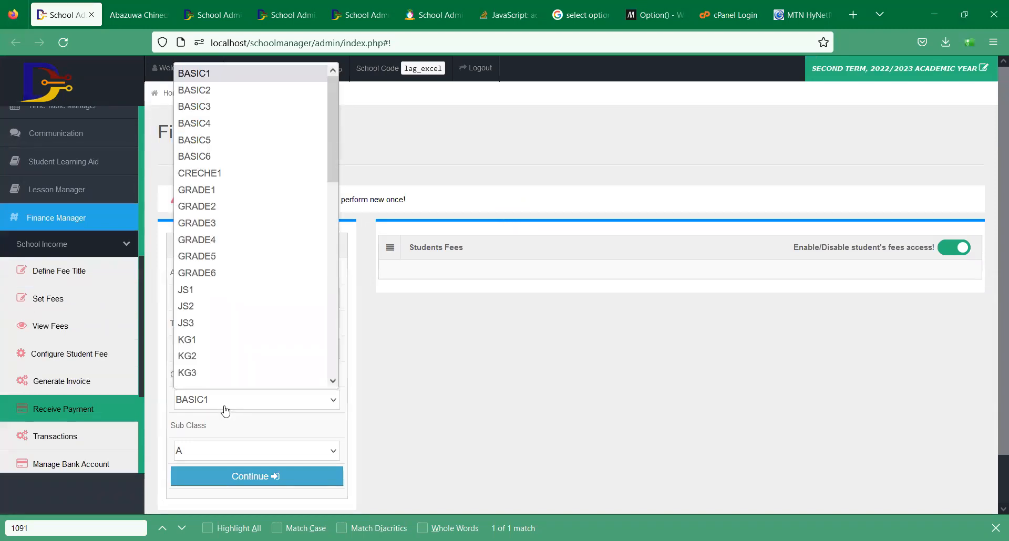
{"action": "key", "text": "s"}
{"action": "key", "text": "Return"}
{"action": "left_click", "coordinate": [243, 476]}
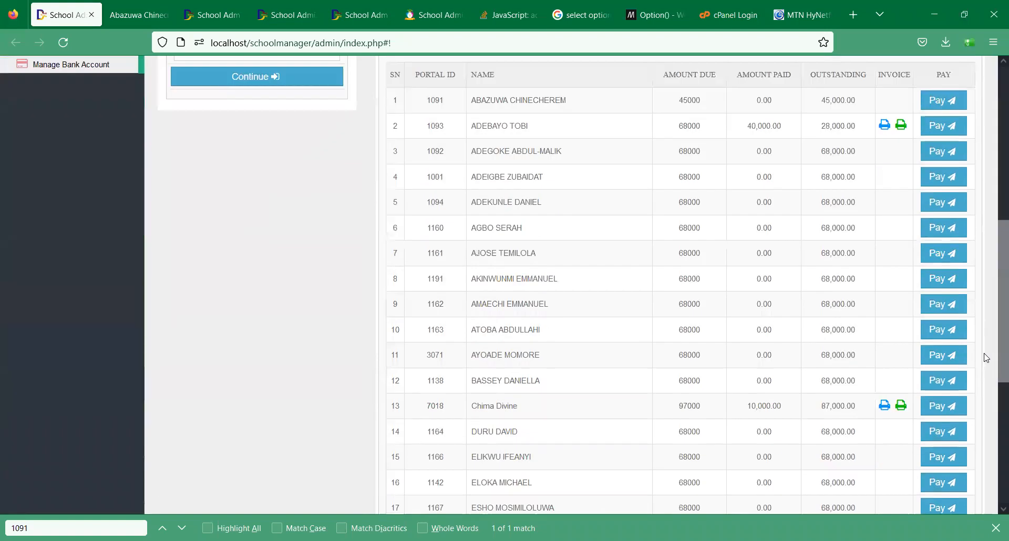
{"action": "left_click", "coordinate": [995, 348]}
{"action": "left_click", "coordinate": [947, 355]}
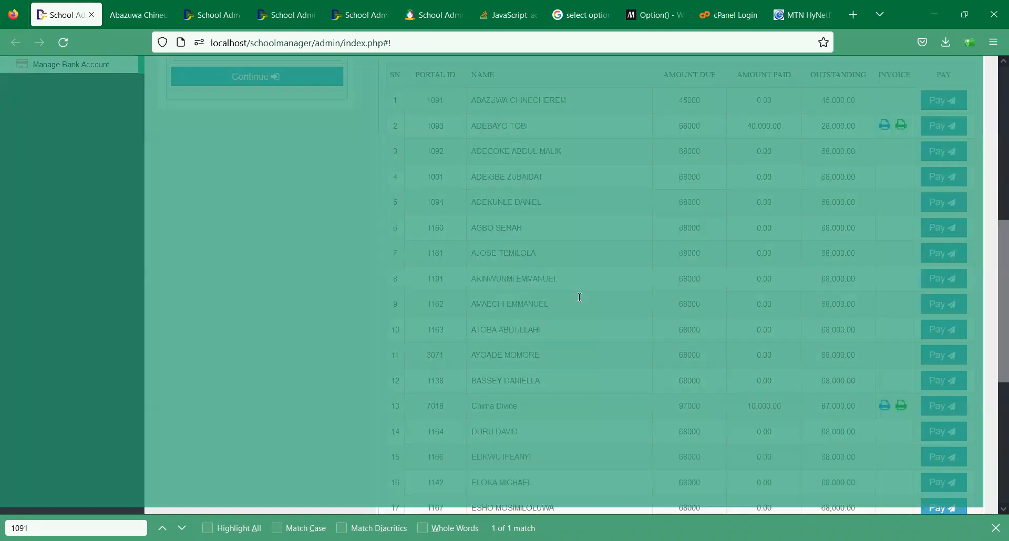
- Pay 68,000 into GTB - DIGITAL SCHOOL and print the POS receipt
{"action": "left_click", "coordinate": [459, 233]}
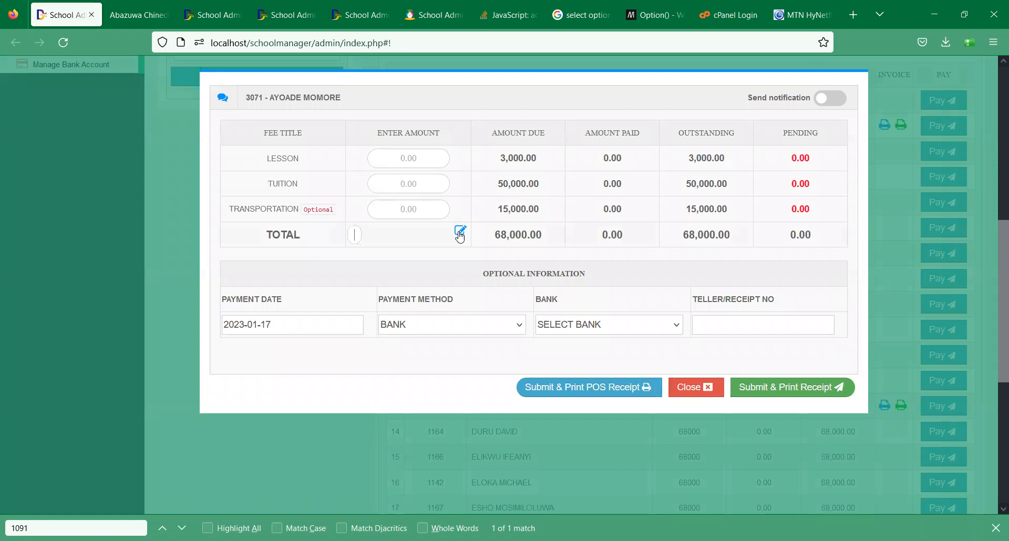
{"action": "type", "text": "68000"}
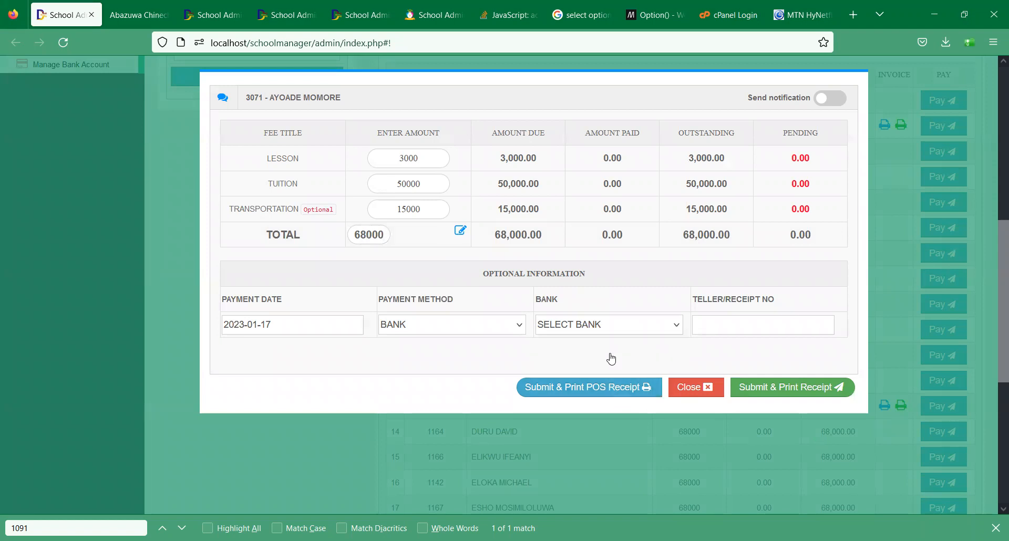
{"action": "left_click", "coordinate": [579, 328]}
{"action": "key", "text": "Down"}
{"action": "key", "text": "Return"}
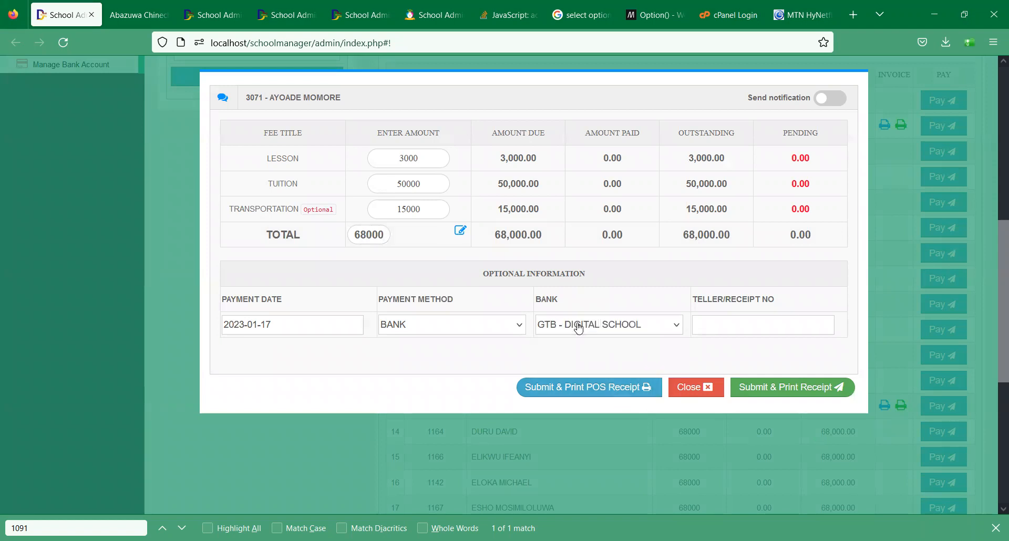
{"action": "left_click", "coordinate": [581, 389]}
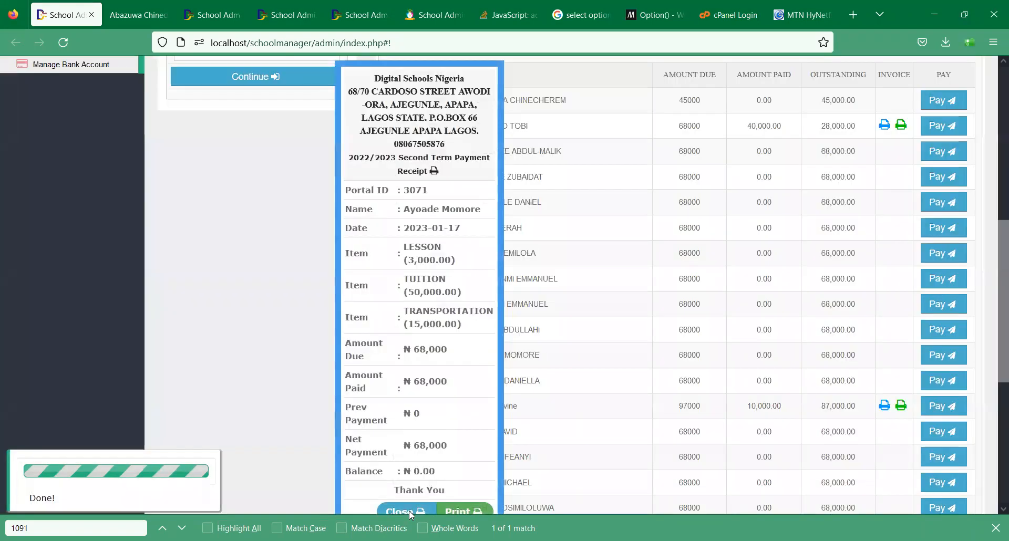
{"action": "left_click", "coordinate": [410, 512]}
{"action": "scroll", "coordinate": [210, 315], "scroll_direction": "up", "scroll_amount": 7}
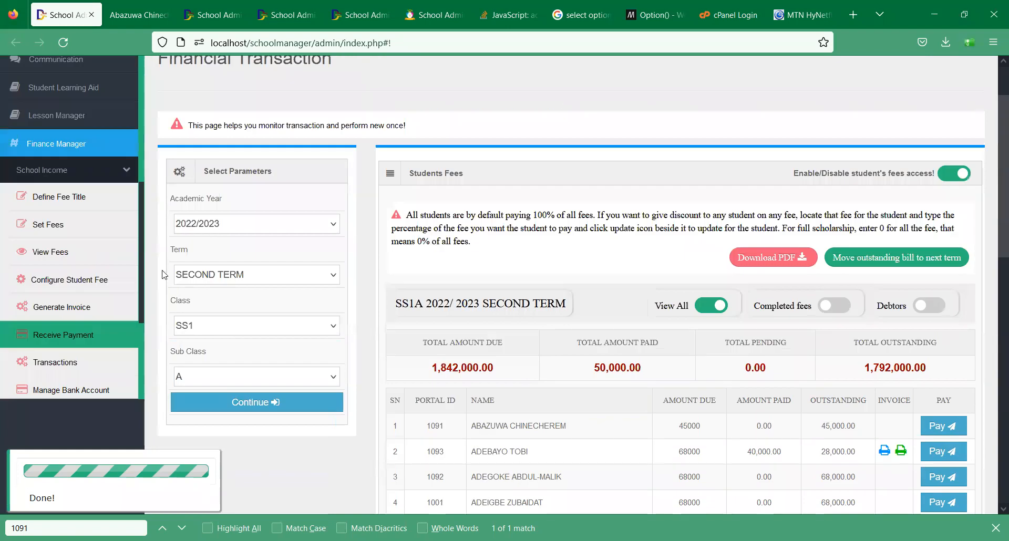
- Rerun the Profit and Loss Account for 2023-01-01 to 2023-01-31
{"action": "left_click", "coordinate": [116, 239]}
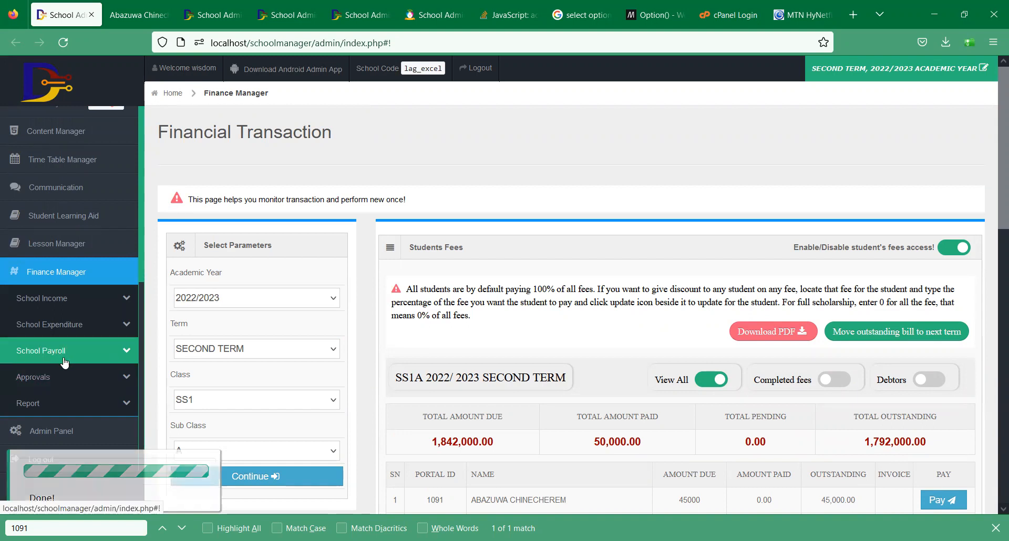
{"action": "left_click", "coordinate": [75, 398]}
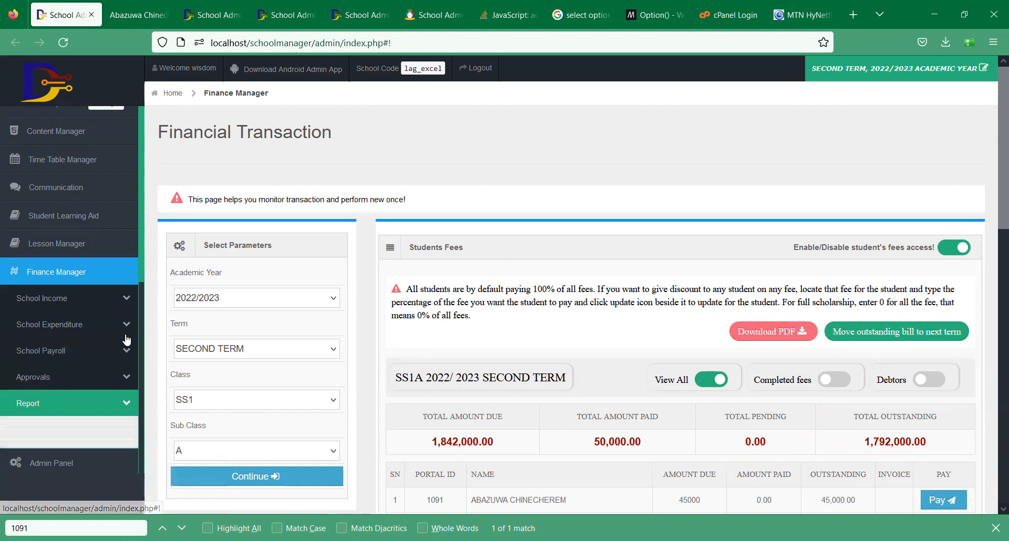
{"action": "scroll", "coordinate": [142, 307], "scroll_direction": "down", "scroll_amount": 5}
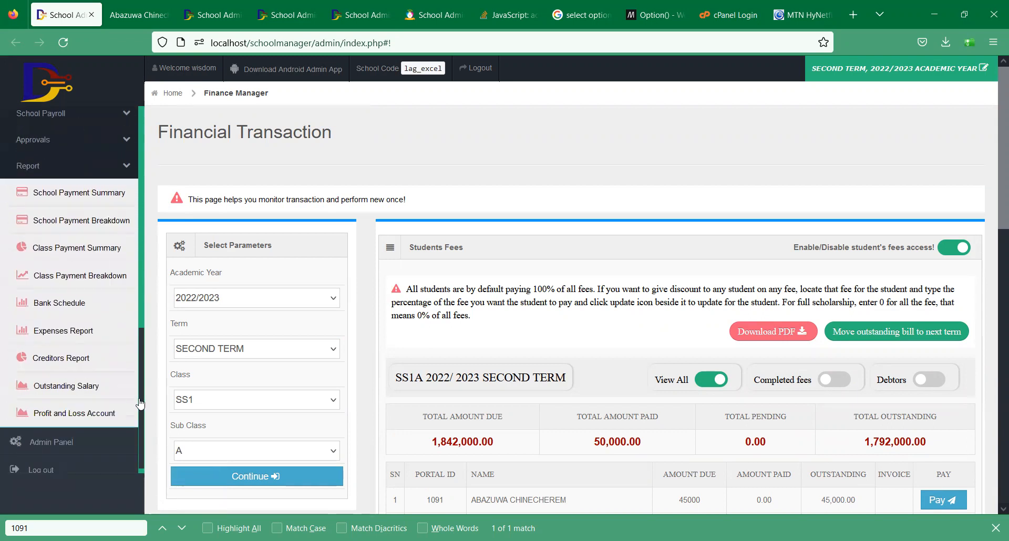
{"action": "left_click", "coordinate": [95, 407]}
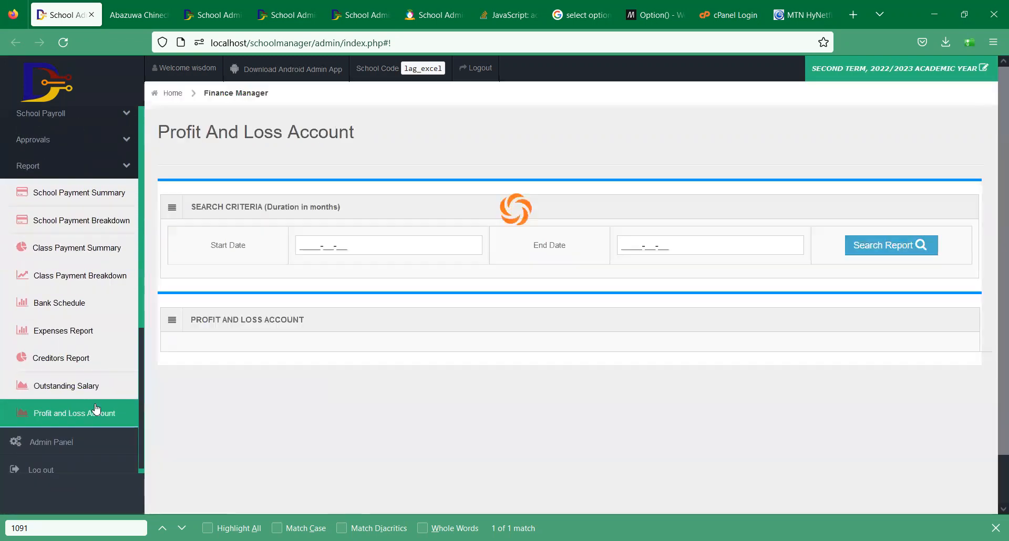
{"action": "left_click", "coordinate": [422, 249]}
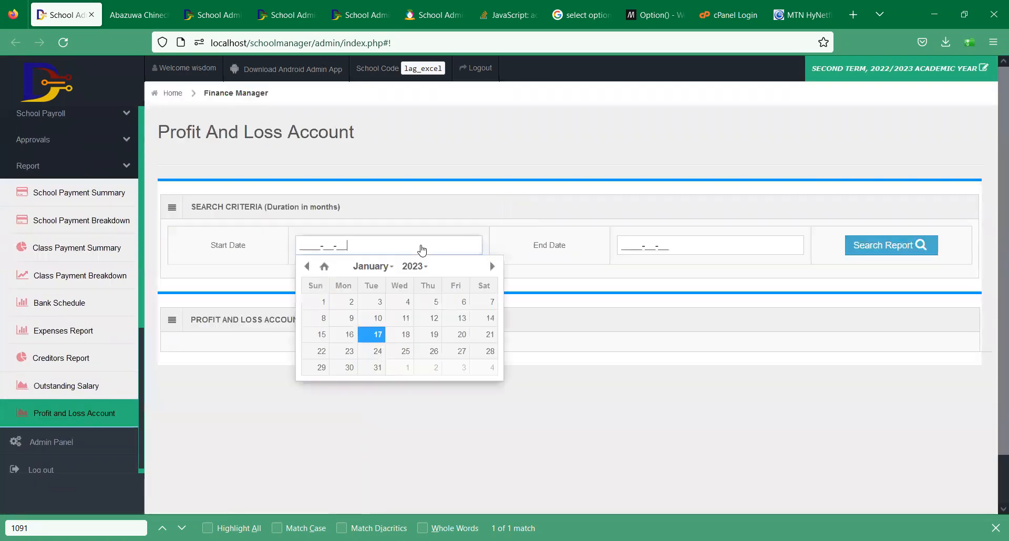
{"action": "left_click", "coordinate": [321, 302]}
{"action": "left_click", "coordinate": [766, 241]}
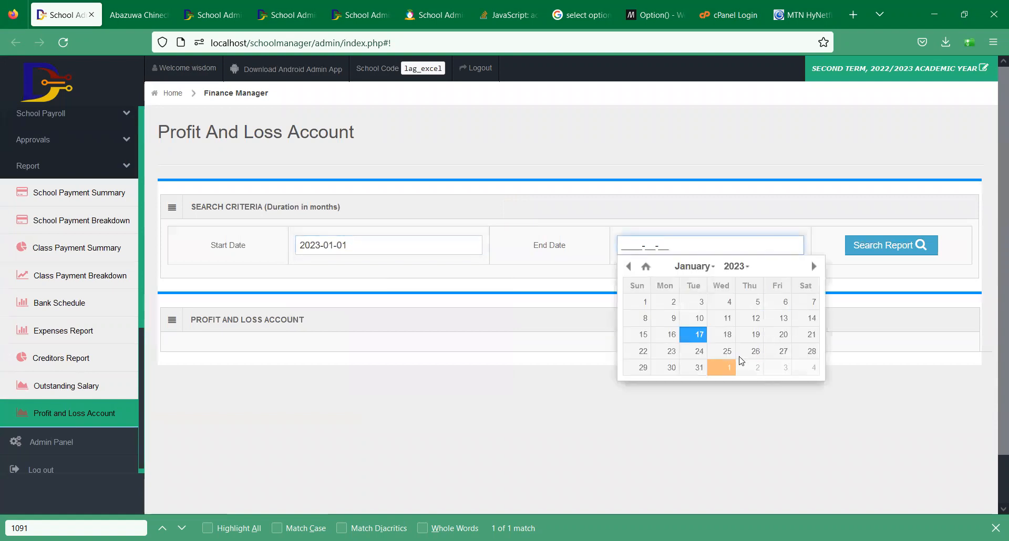
{"action": "left_click", "coordinate": [689, 367]}
{"action": "left_click", "coordinate": [875, 251]}
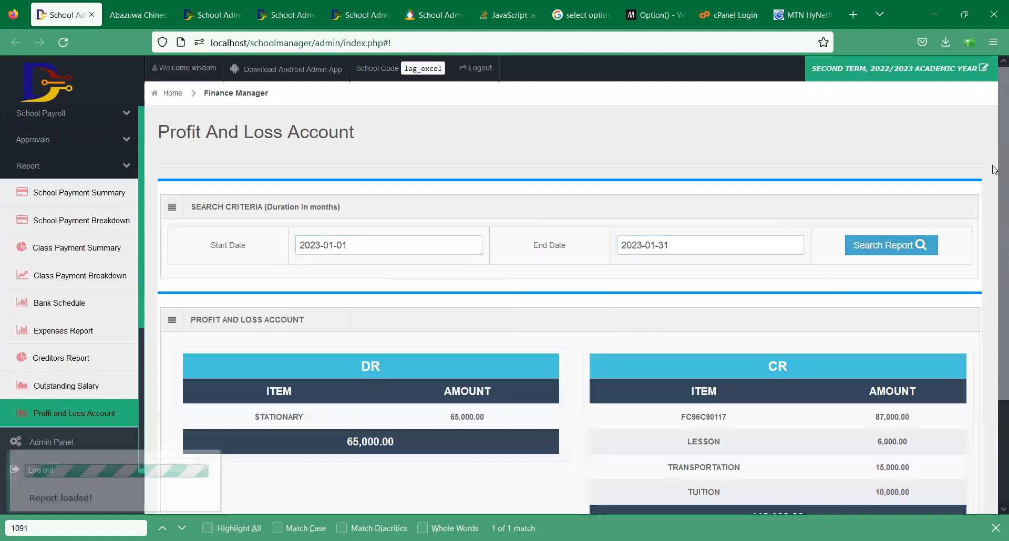
- Check the 53,000 balance from 118,000 income against 65,000 STATIONARY
{"action": "scroll", "coordinate": [995, 285], "scroll_direction": "down", "scroll_amount": 2}
{"action": "scroll", "coordinate": [994, 285], "scroll_direction": "down", "scroll_amount": 1}
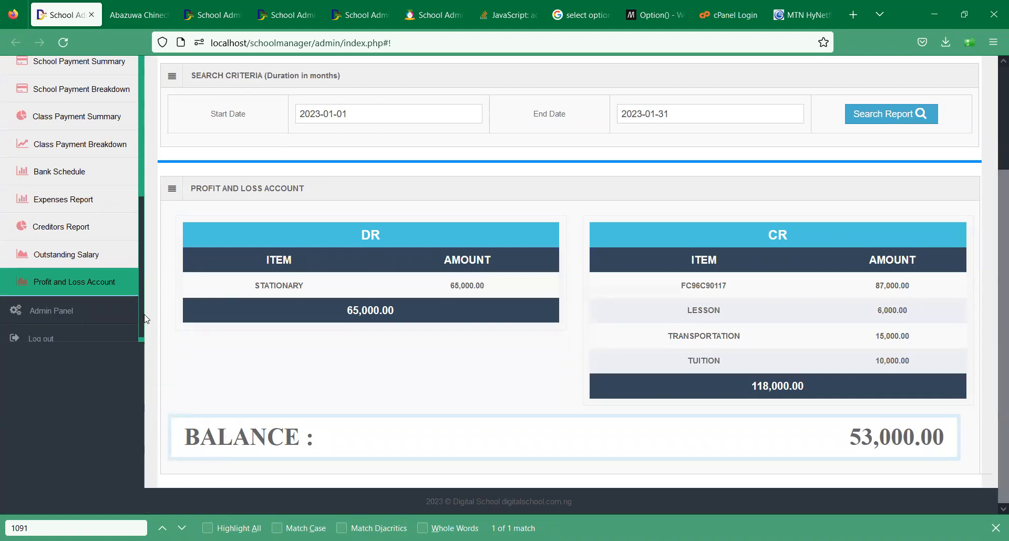
{"action": "scroll", "coordinate": [100, 221], "scroll_direction": "up", "scroll_amount": 3}
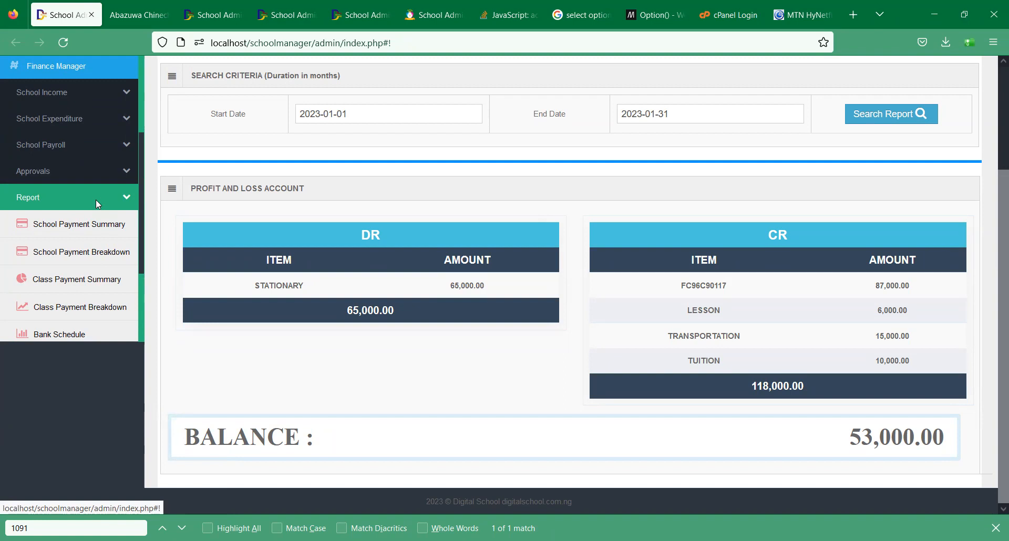
{"action": "left_click", "coordinate": [96, 204]}
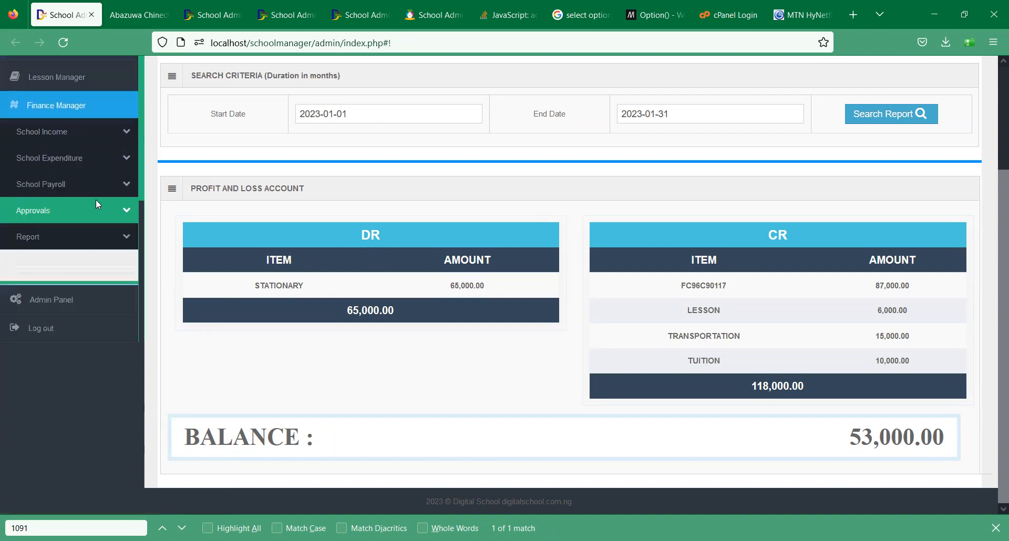